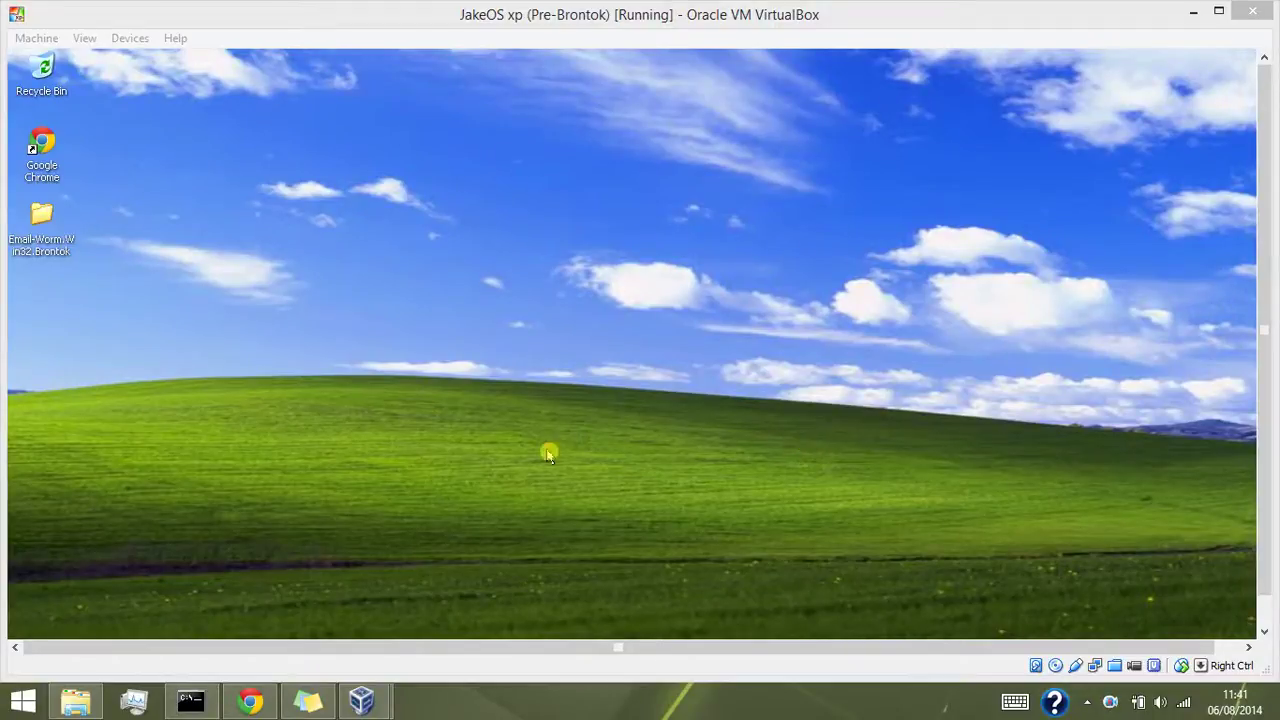
Switch the running JakeOS xp (Pre-Brontok) virtual machine to full-screen display.
left_click(542, 280)
key("Control_R+f")
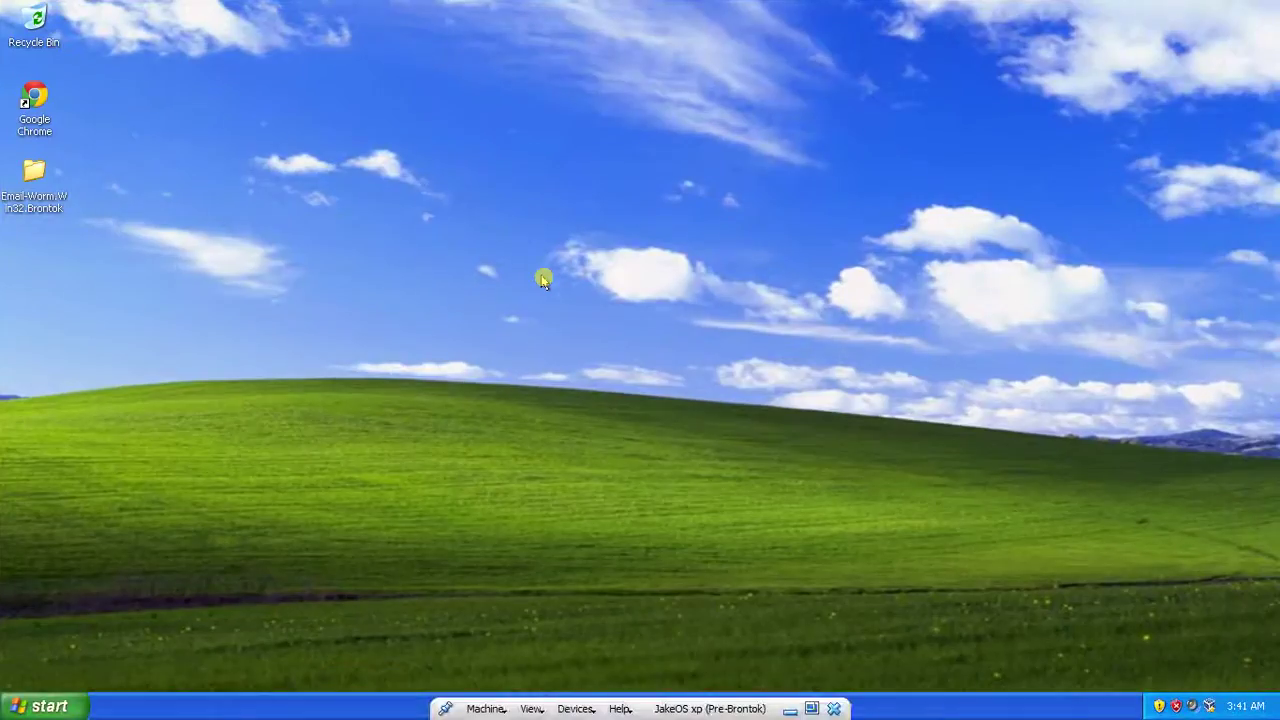
left_click_drag(500, 305, 340, 217)
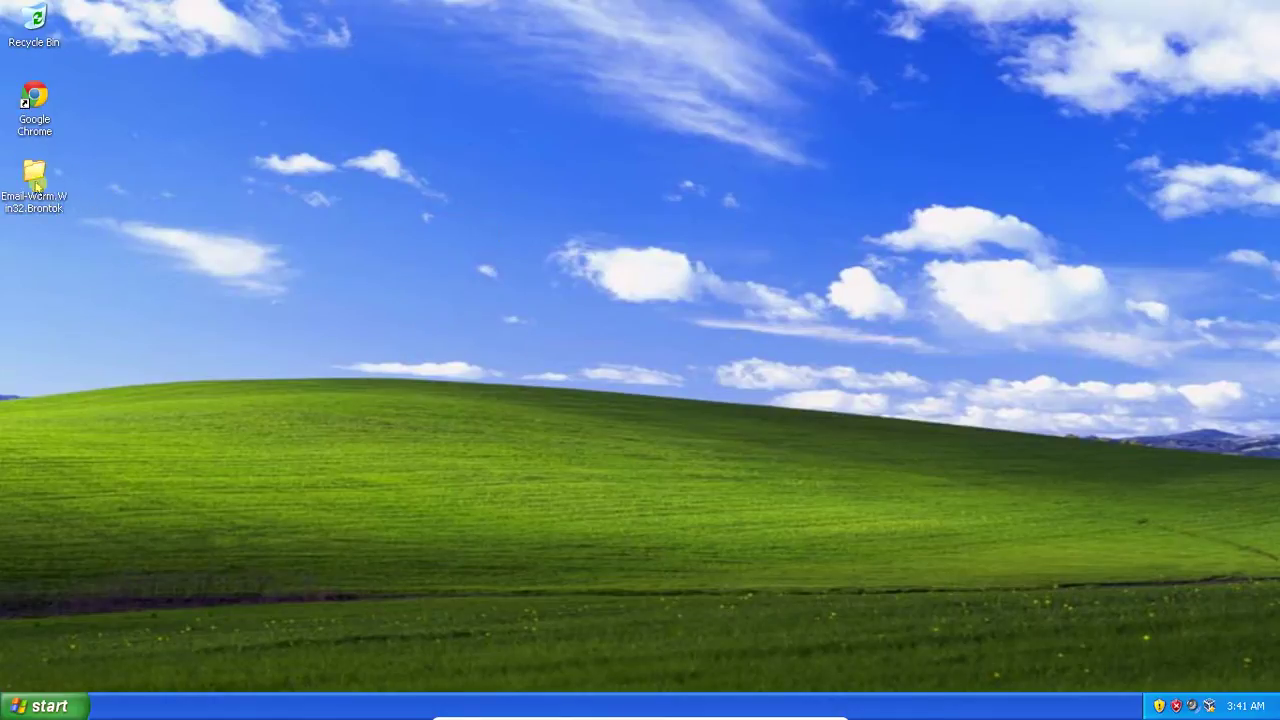
Rename the Email-Worm.Win32.Brontok desktop item to Folder.
left_click_drag(35, 183, 60, 205)
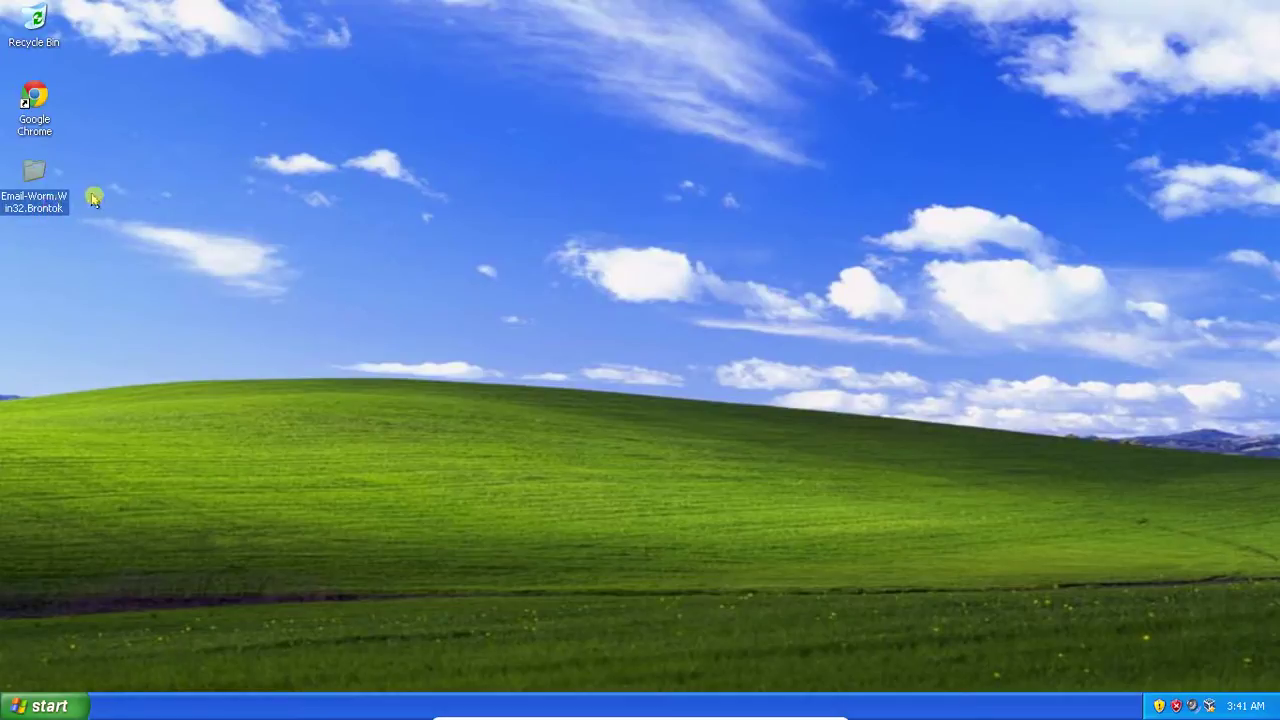
key("F2")
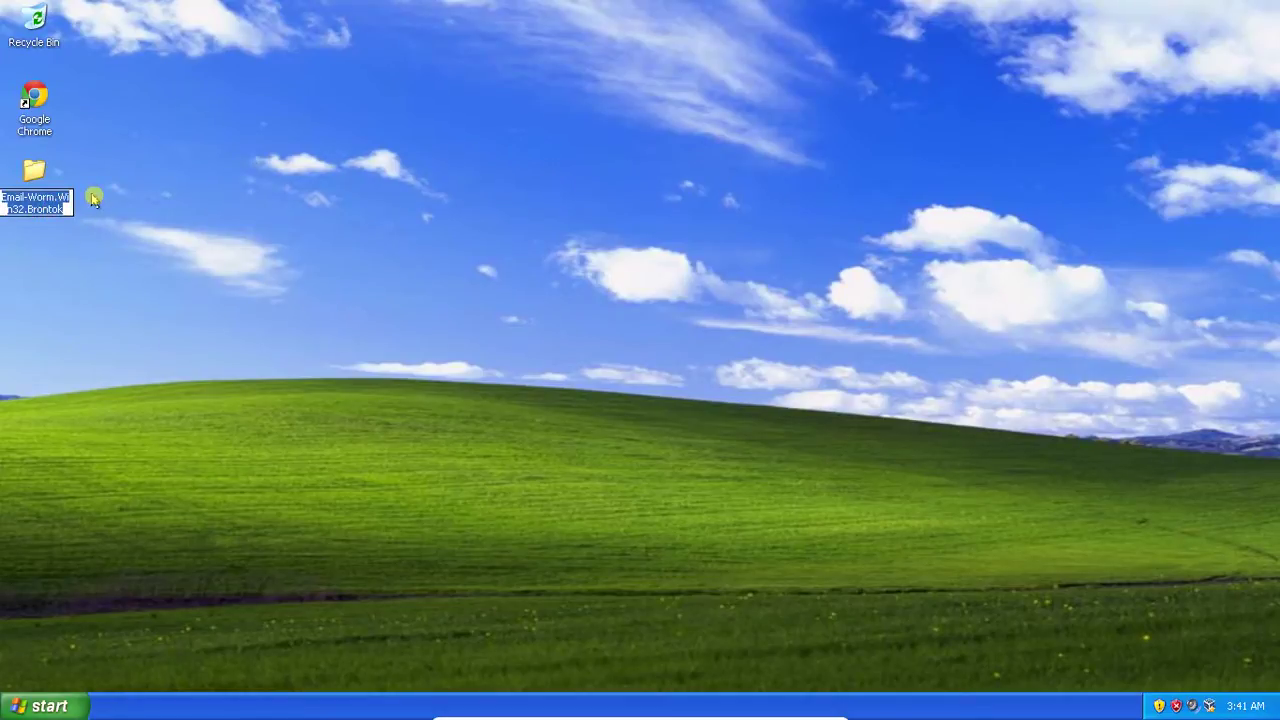
type("Folder")
key("Return")
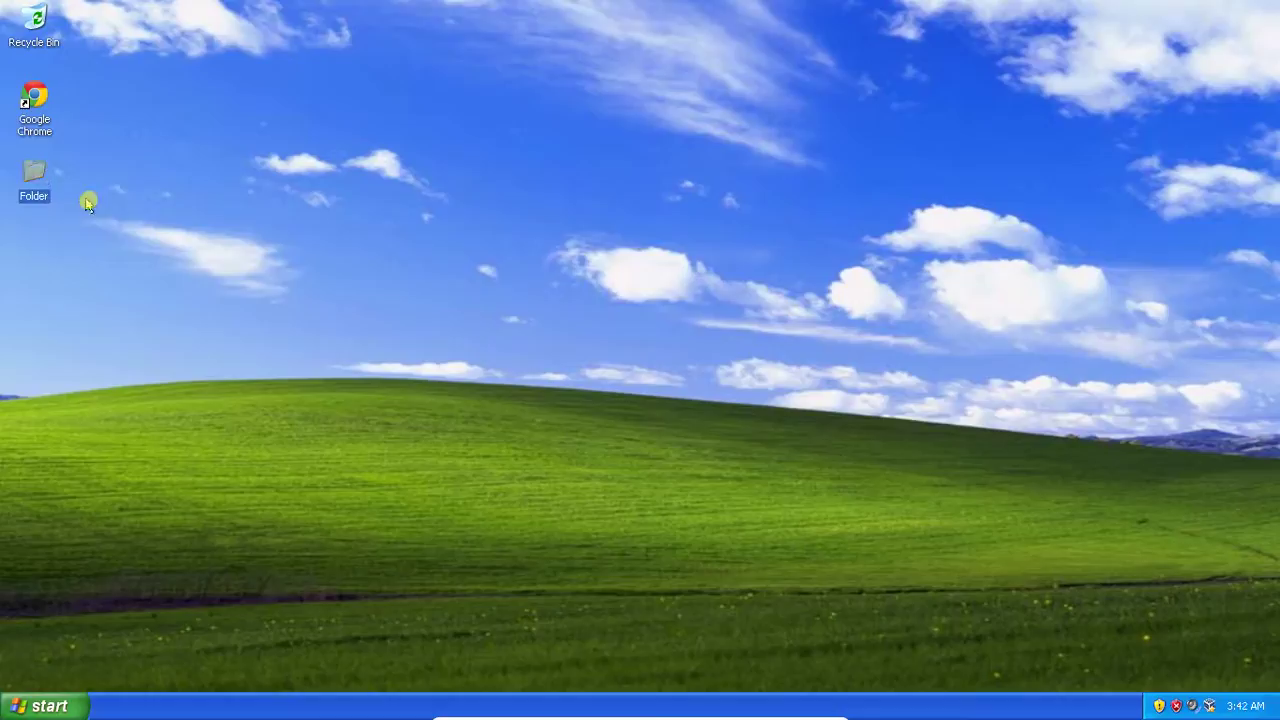
Create a new folder on the desktop and name it Folder.
right_click(28, 234)
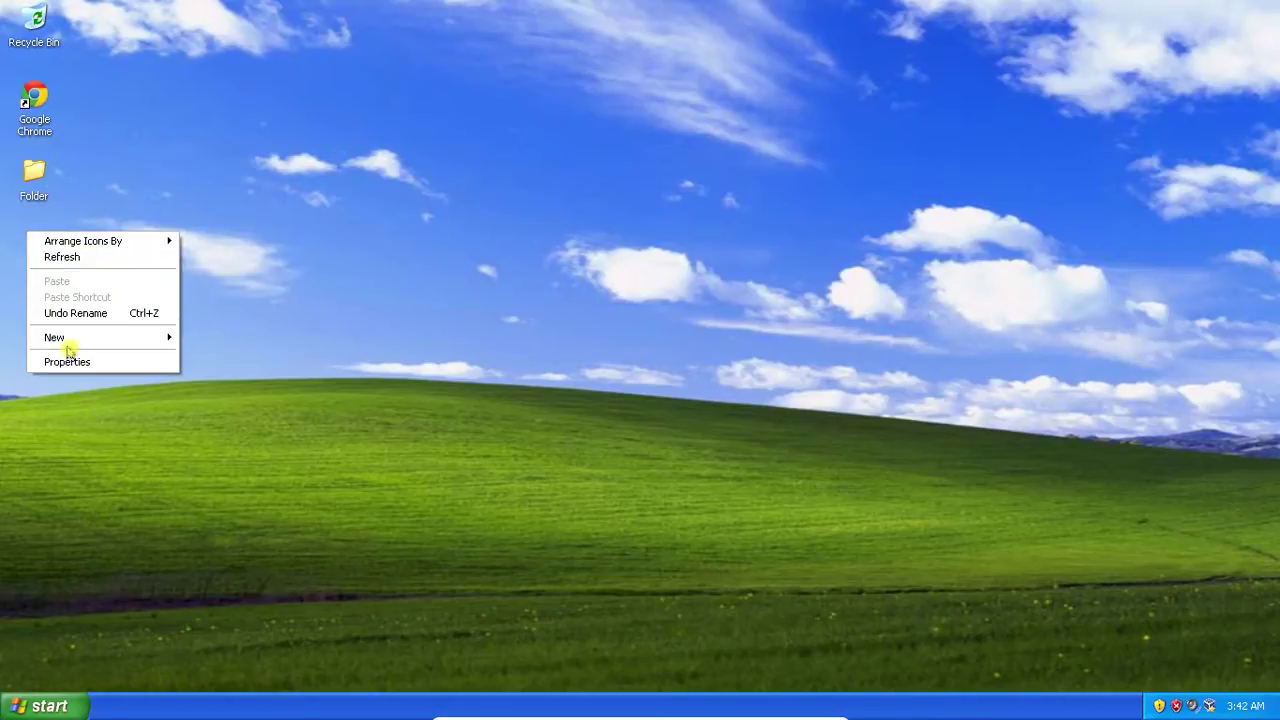
mouse_move(134, 337)
left_click(190, 339)
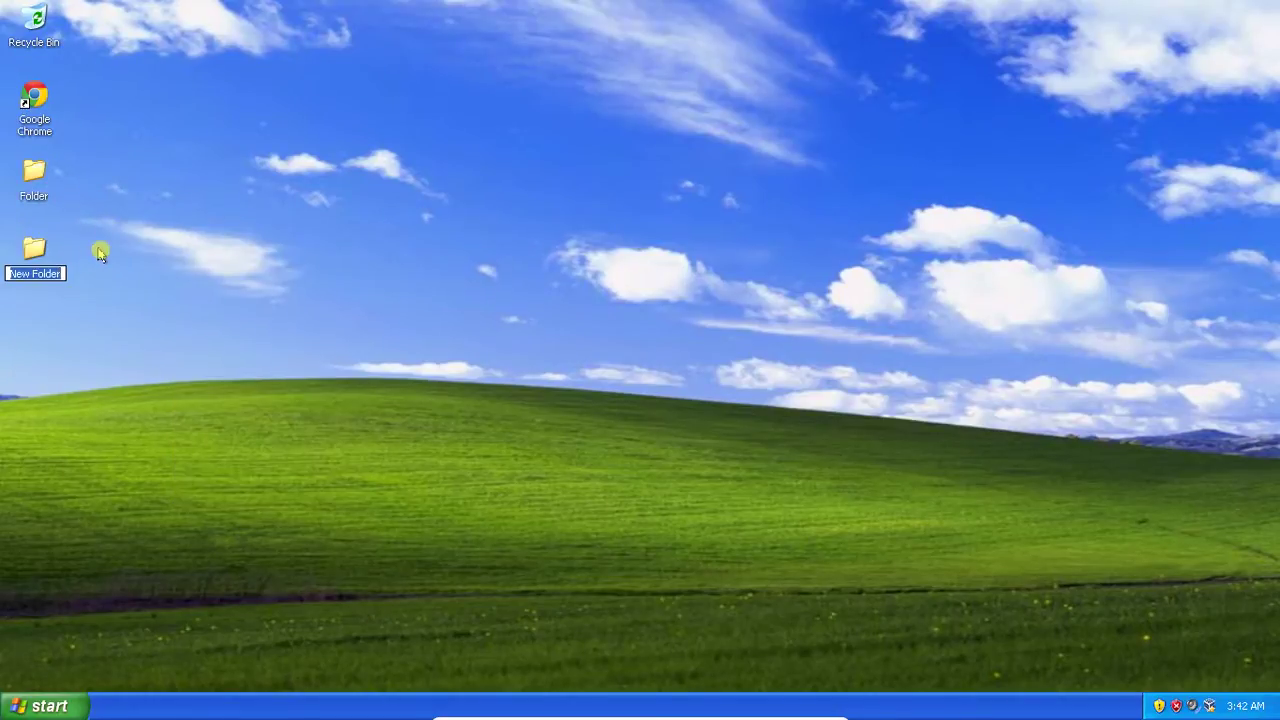
type("F")
key("Return")
left_click(112, 279)
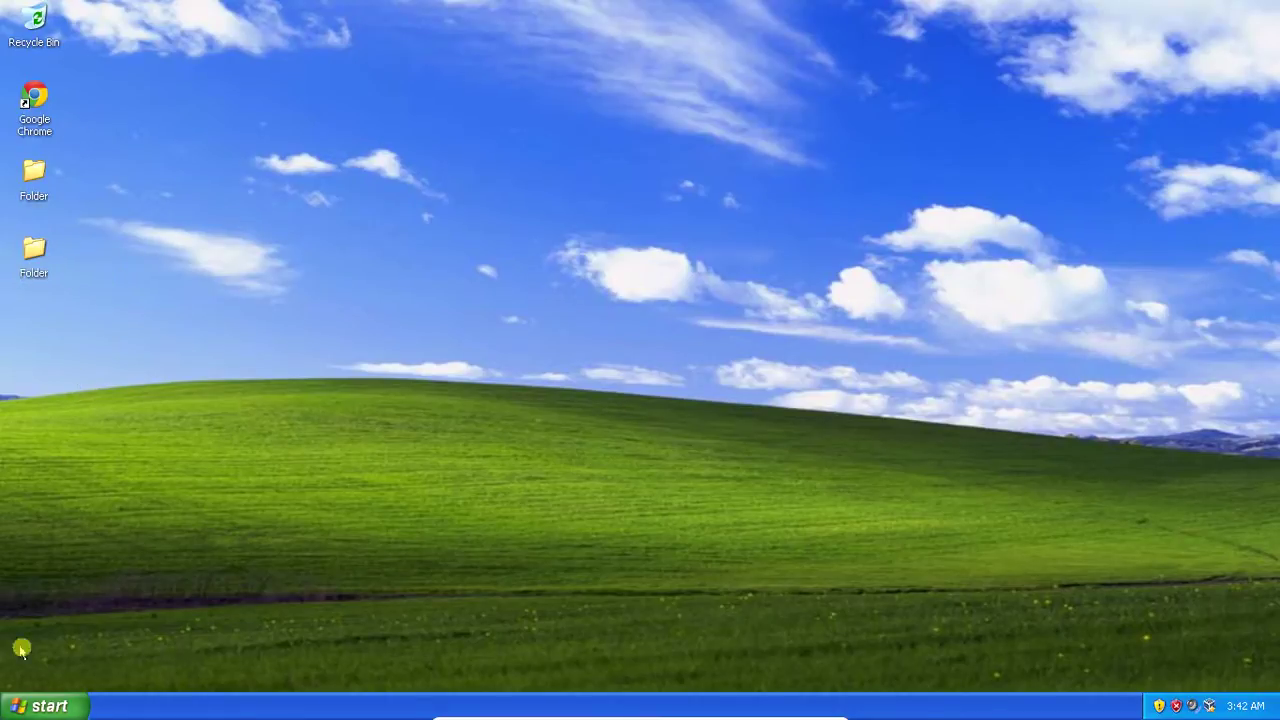
From My Documents, change the folder options so that extensions for known file types are no longer hidden.
left_click(35, 706)
left_click(252, 325)
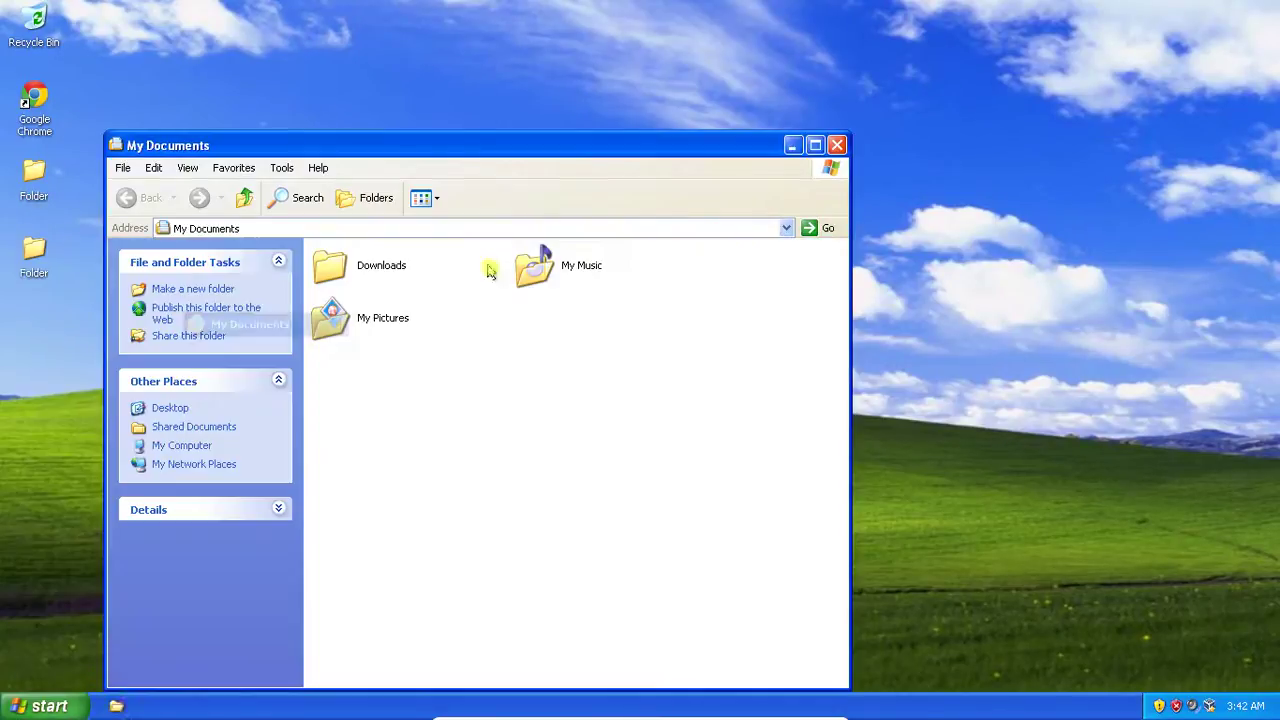
left_click(282, 168)
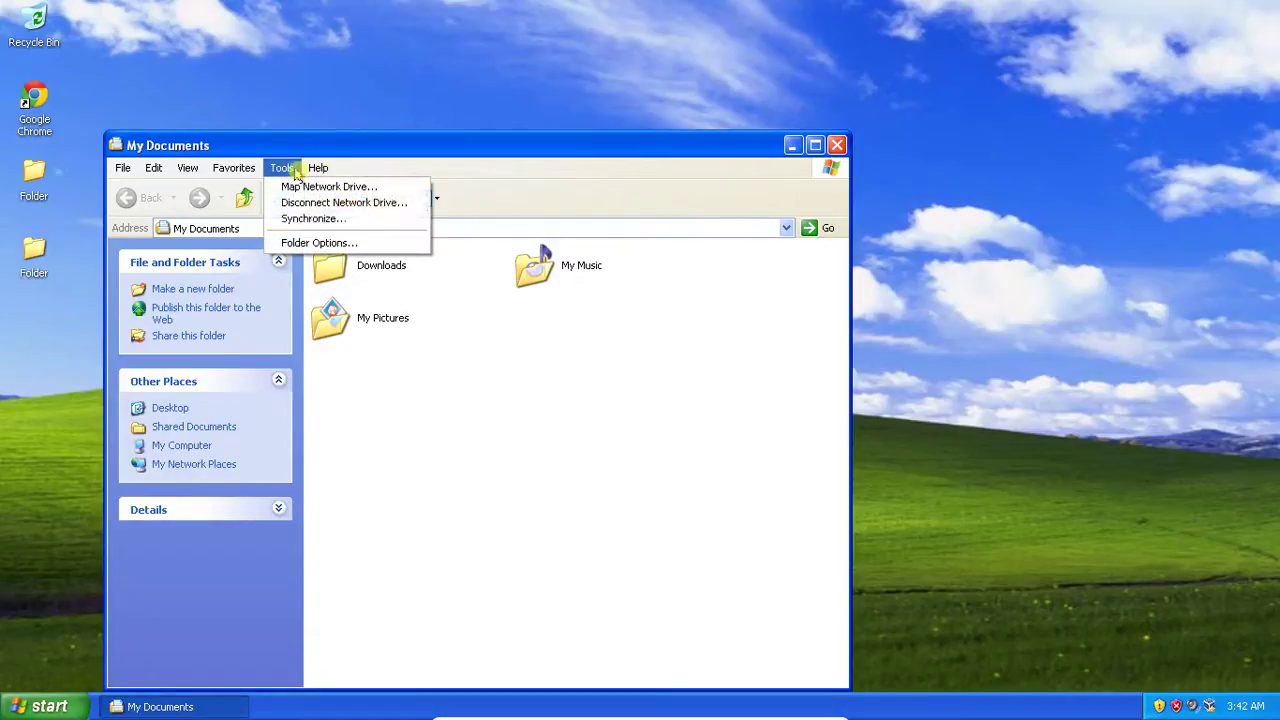
left_click(314, 241)
left_click(192, 189)
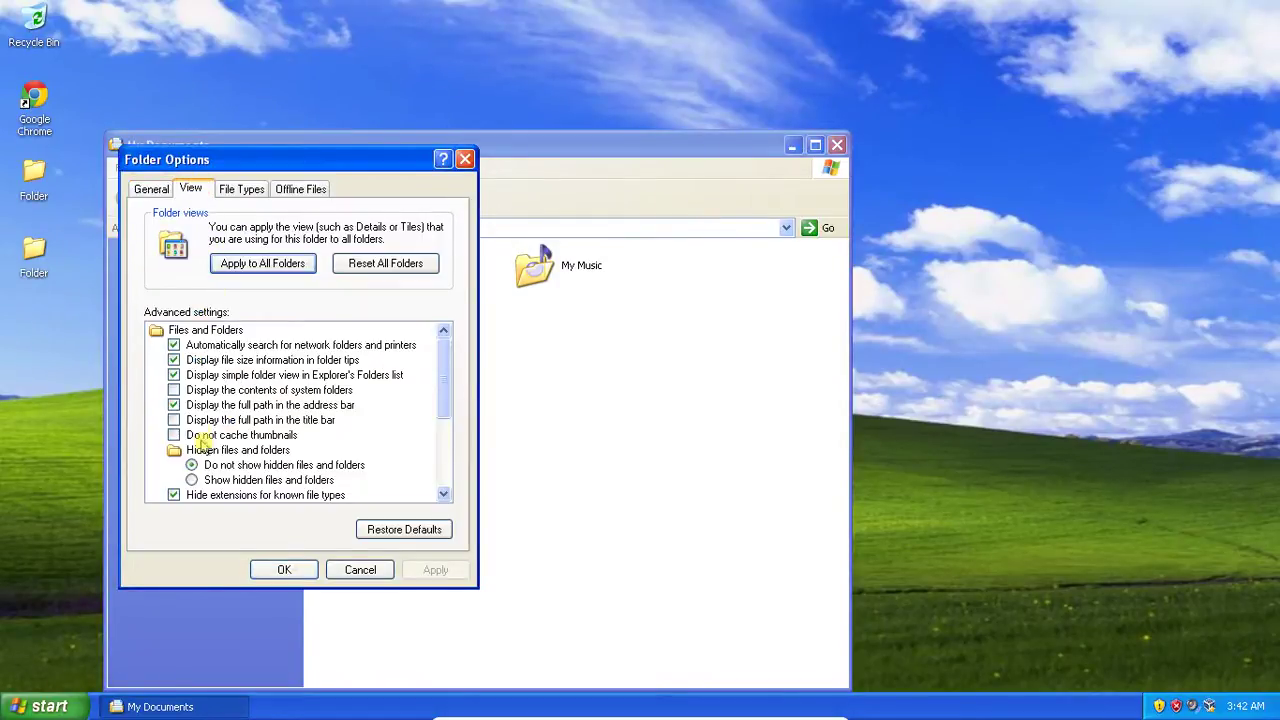
left_click(255, 495)
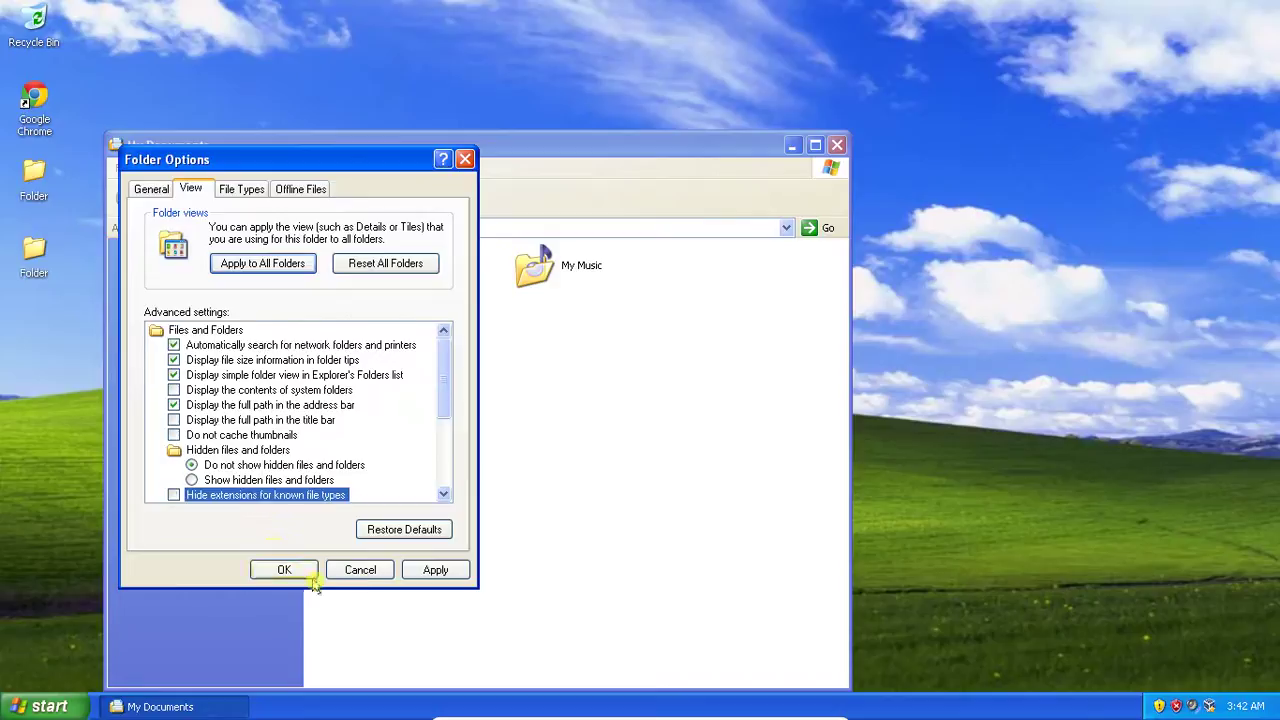
left_click(430, 570)
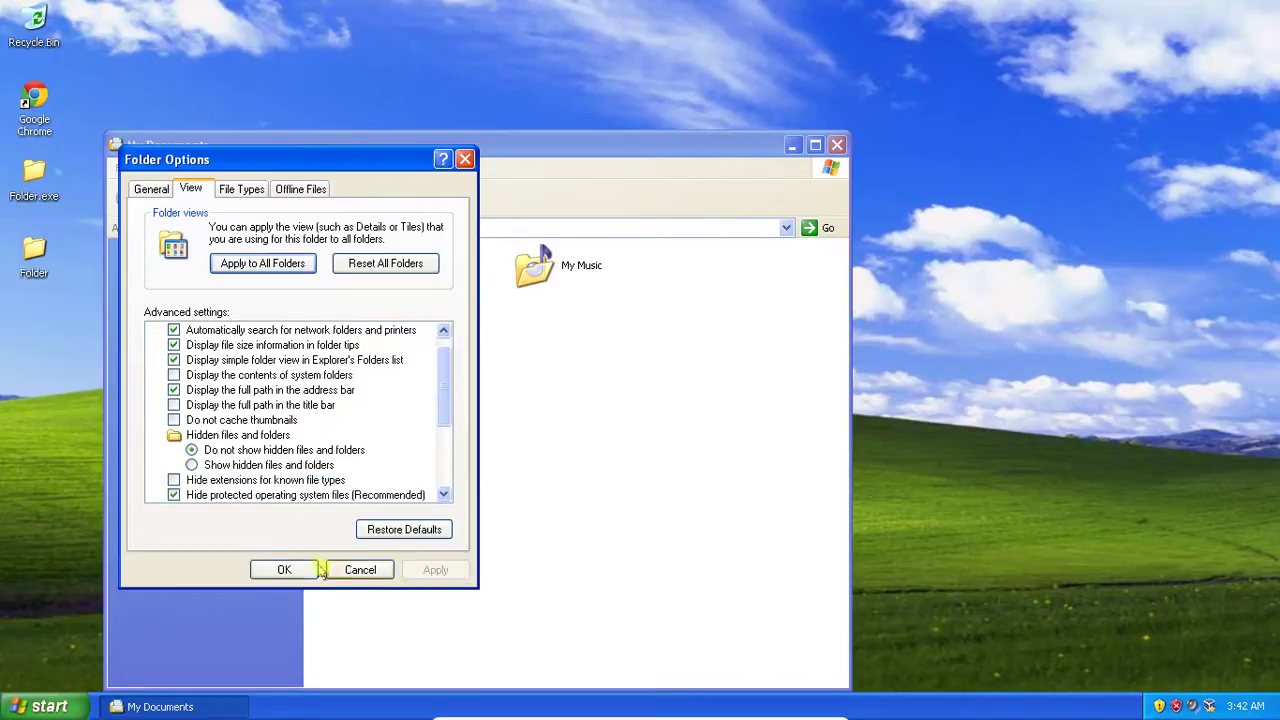
left_click(282, 569)
Rename Folder.exe on the desktop to Email-Worm.Win32.Brontok.exe.
left_click(35, 170)
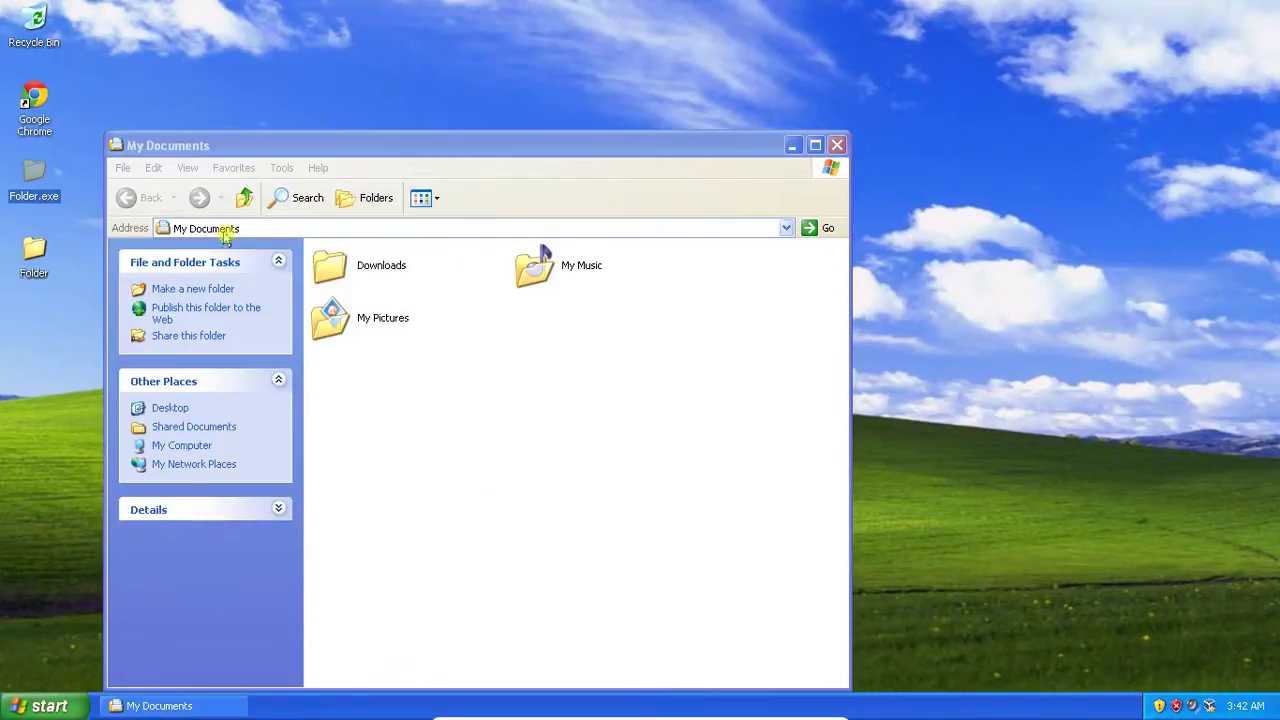
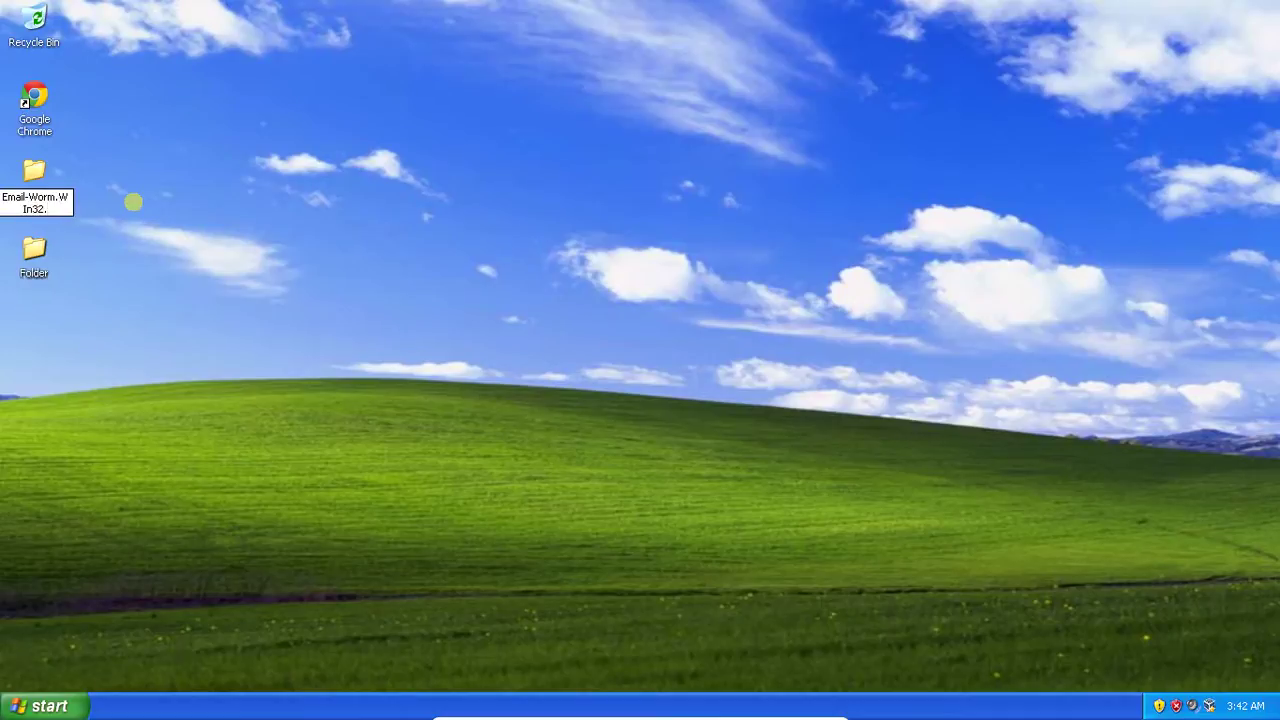
key("BackSpace")
key("BackSpace")
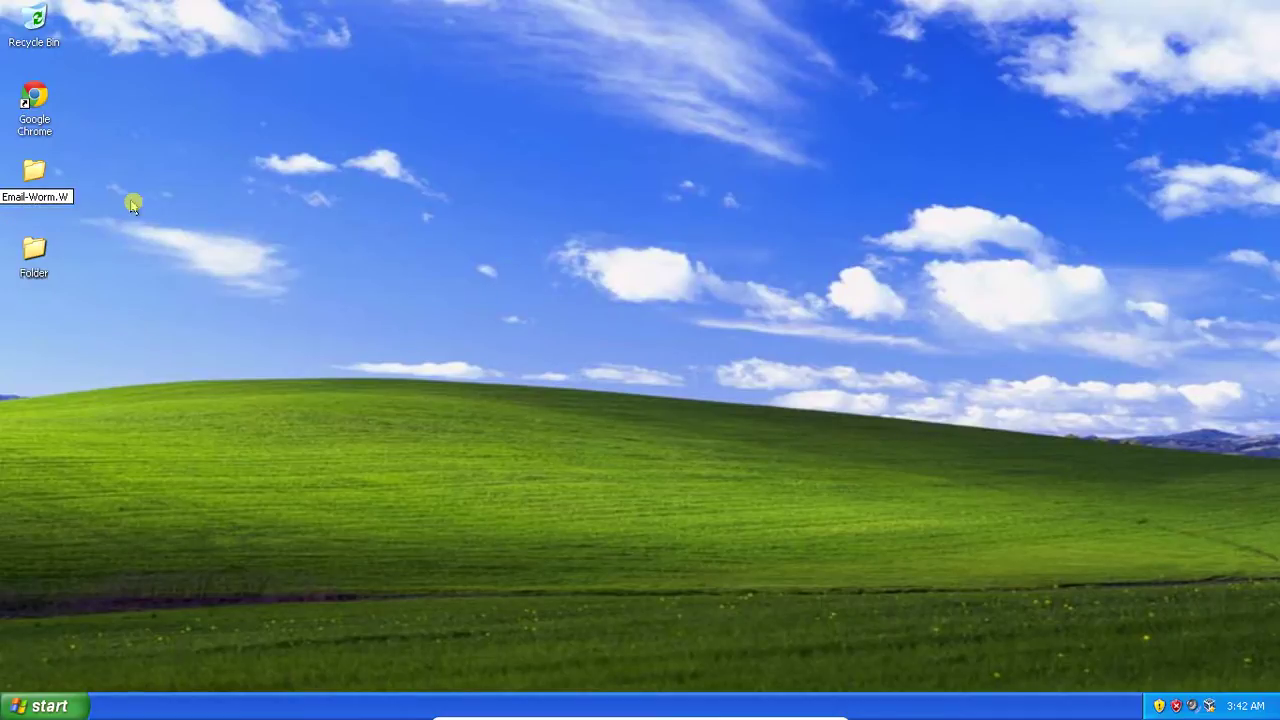
type("in32.Brontok")
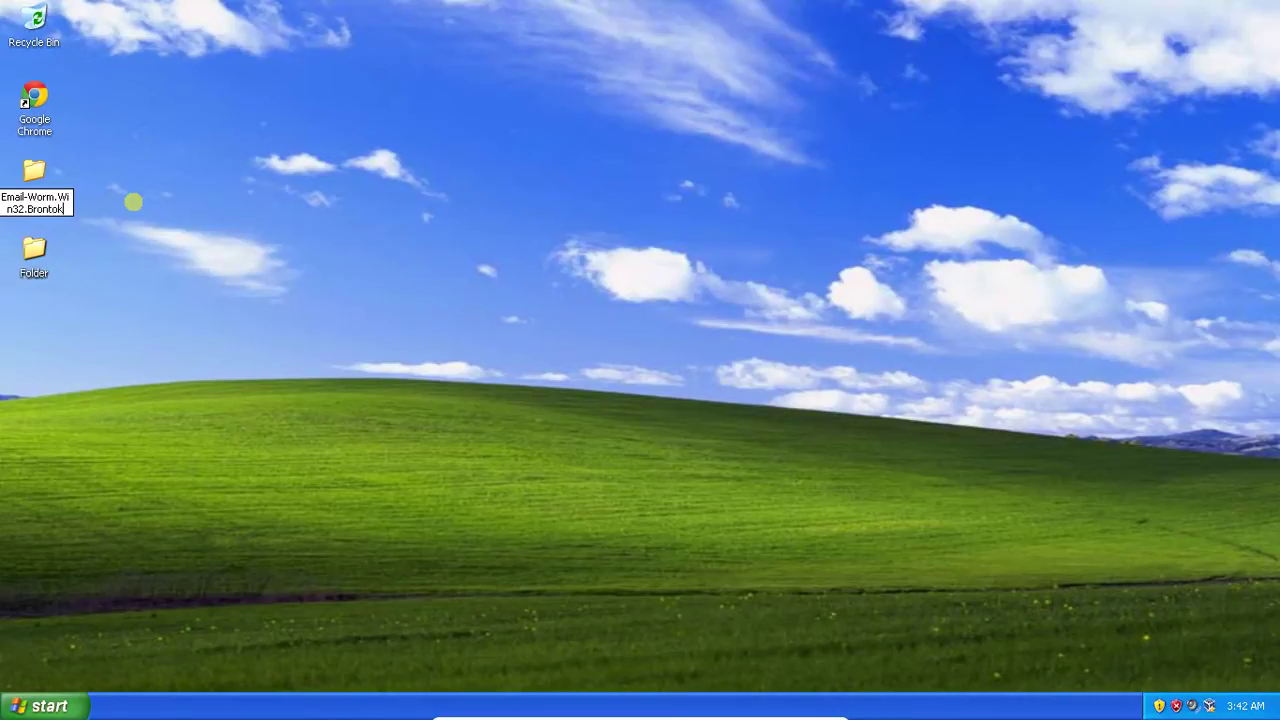
type(".exe")
key("Return")
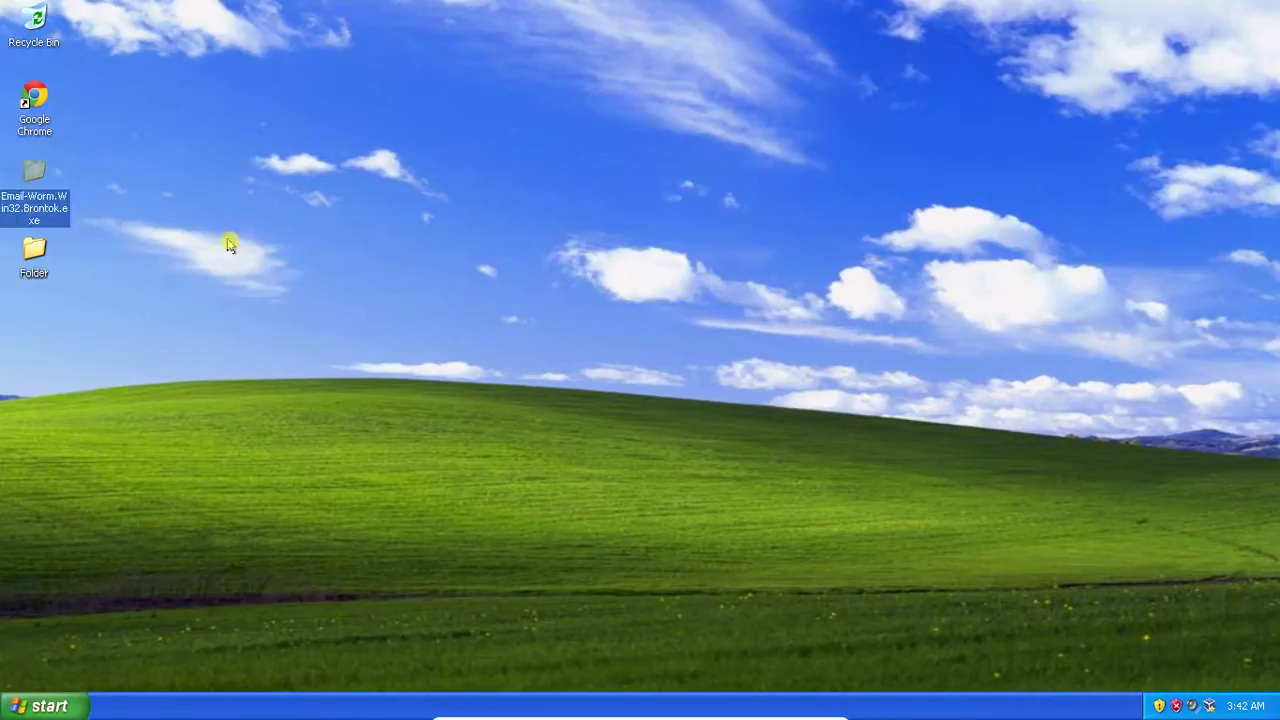
Run Email-Worm.Win32.Brontok.exe in the virtual machine and close the My Documents window it opens.
double_click(44, 182)
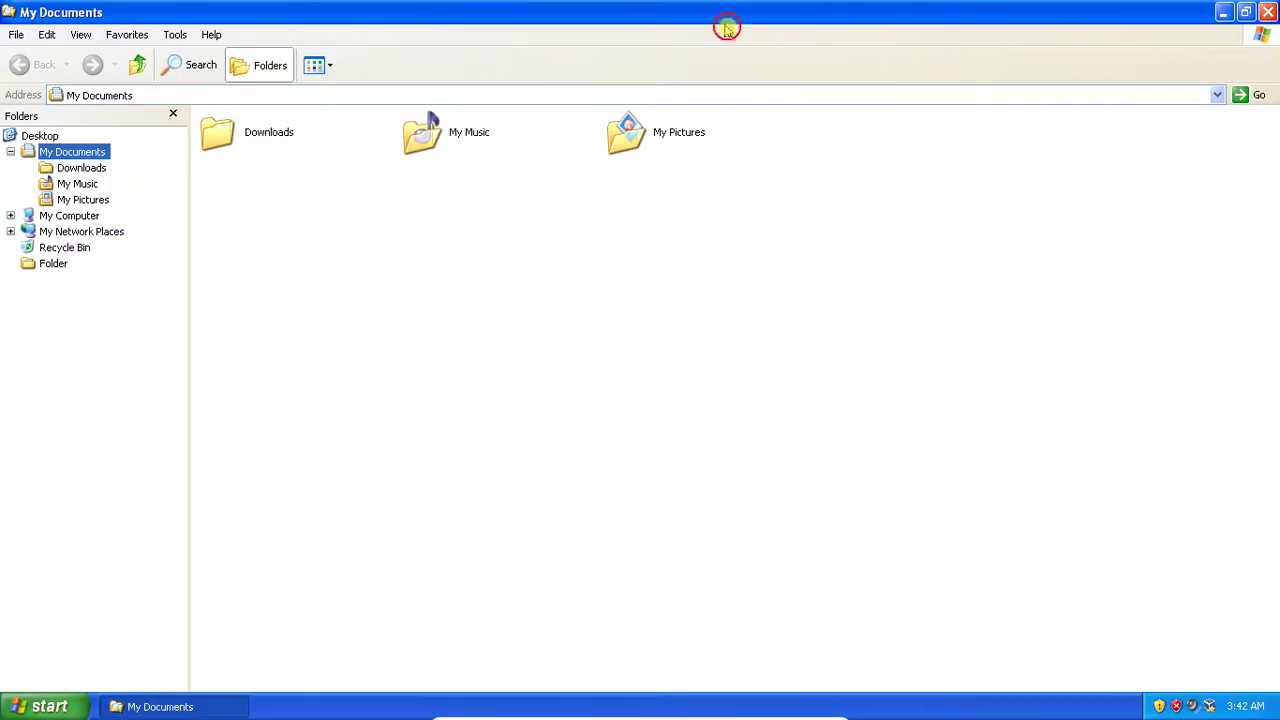
left_click(1245, 12)
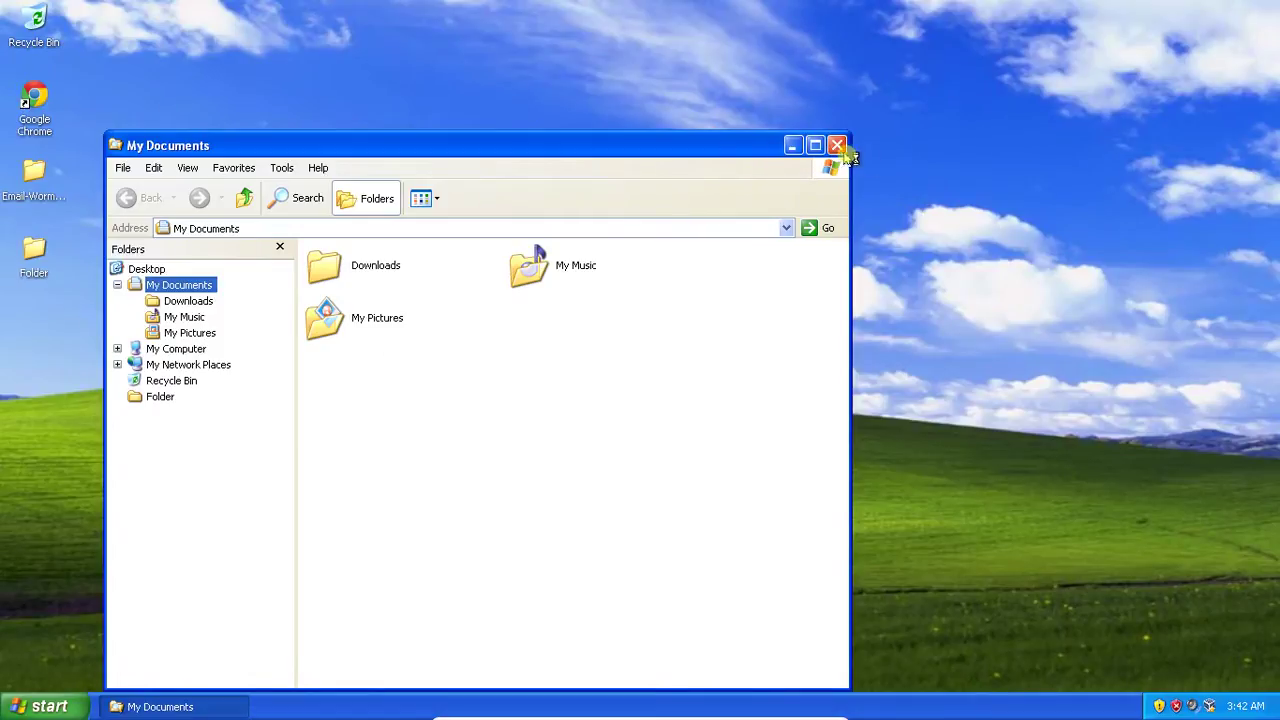
left_click(837, 146)
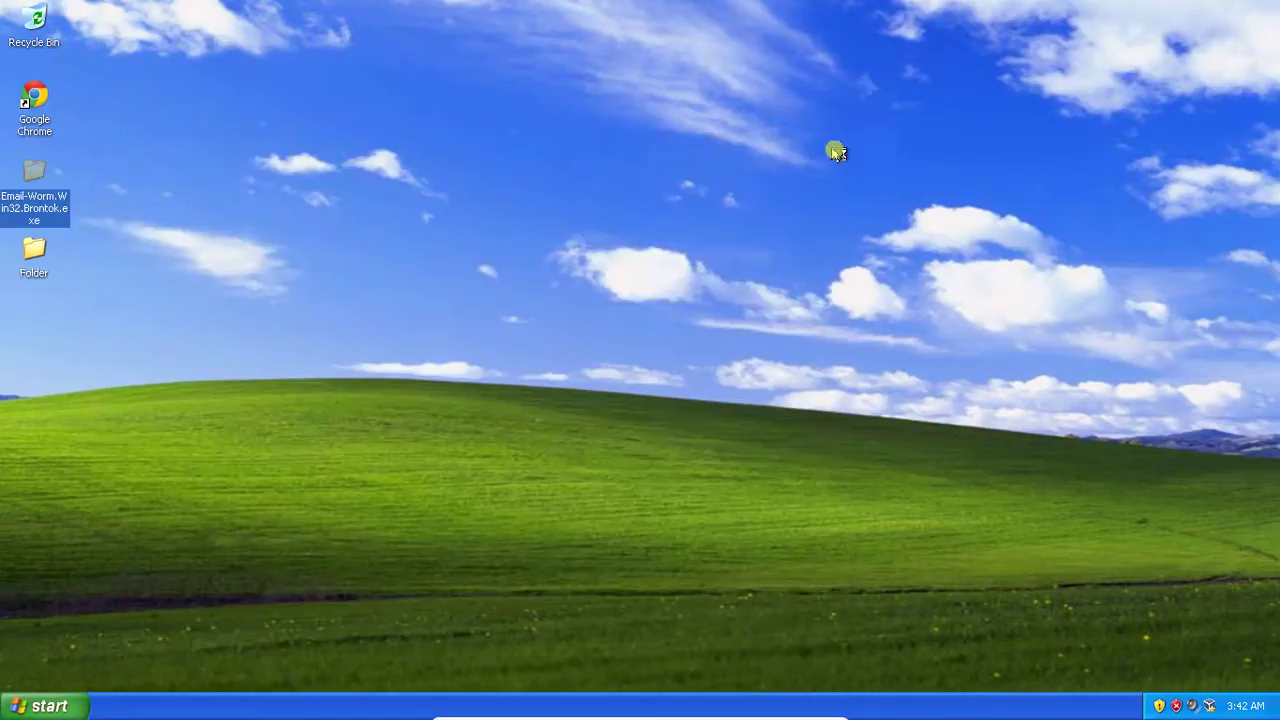
Compare the context menu options of the real Folder with those of Email-Worm.Win32.Brontok.exe.
right_click(42, 247)
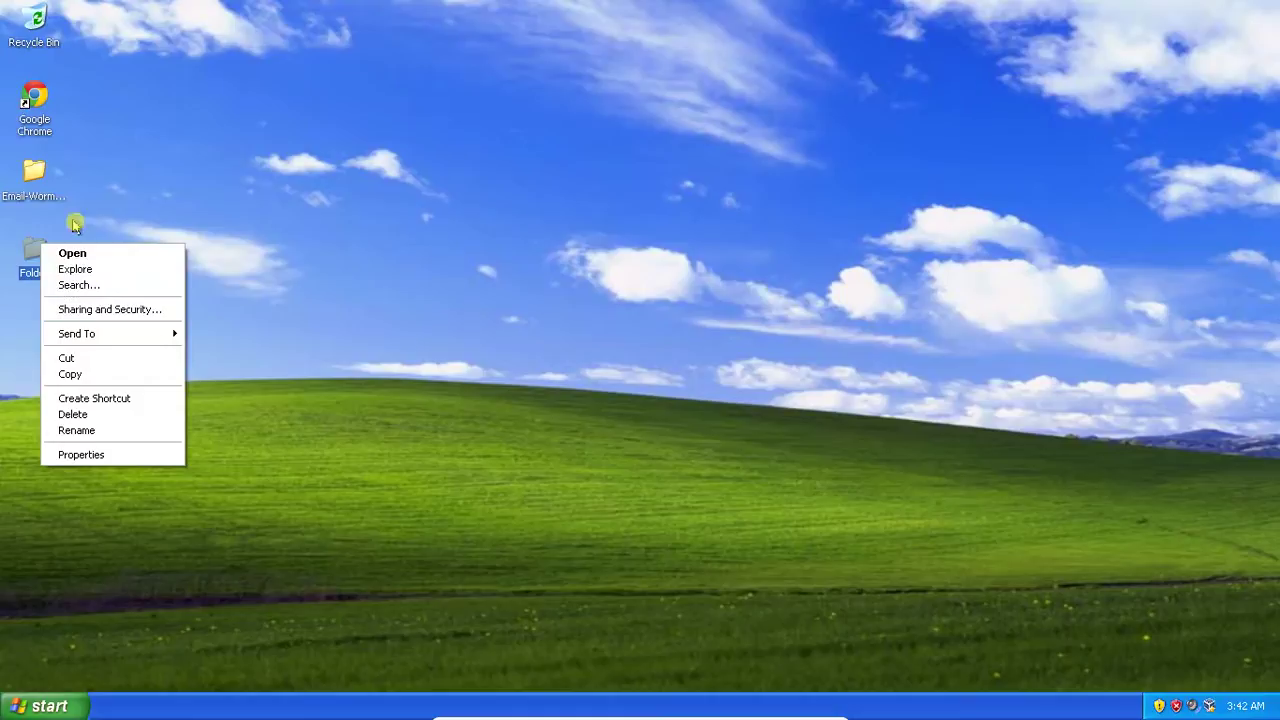
left_click(44, 172)
right_click(44, 172)
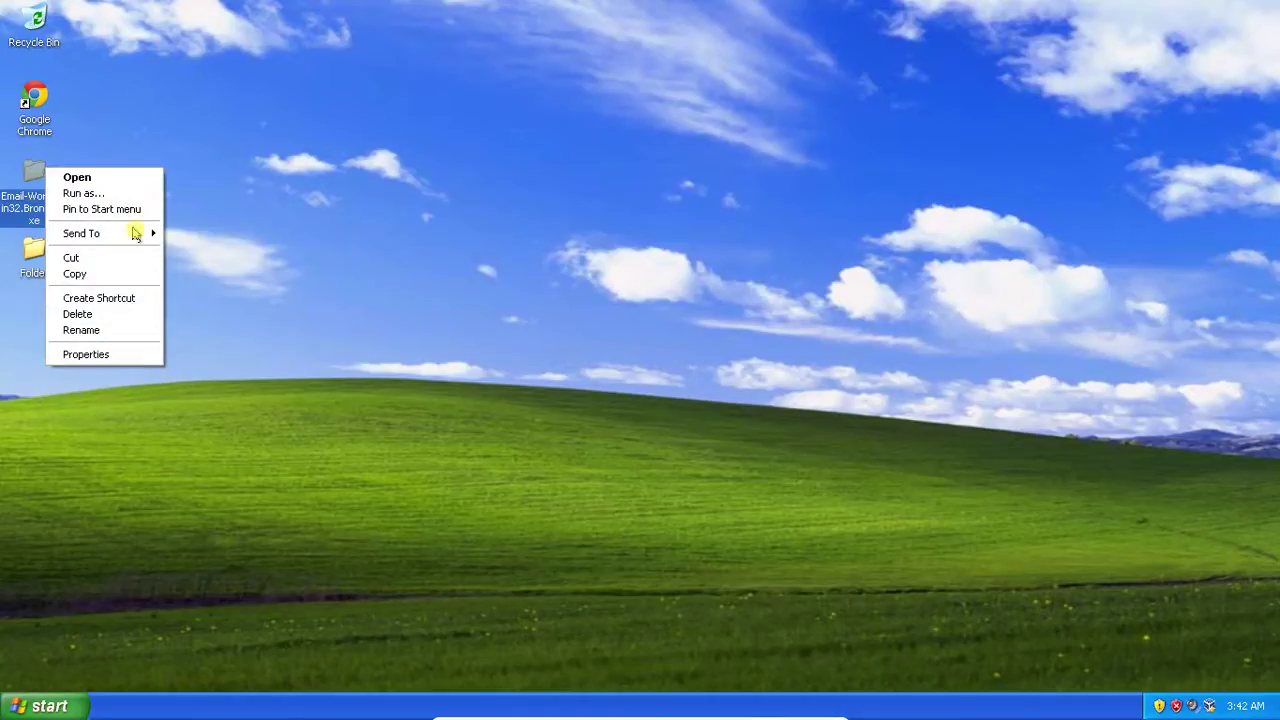
left_click(201, 250)
left_click(64, 708)
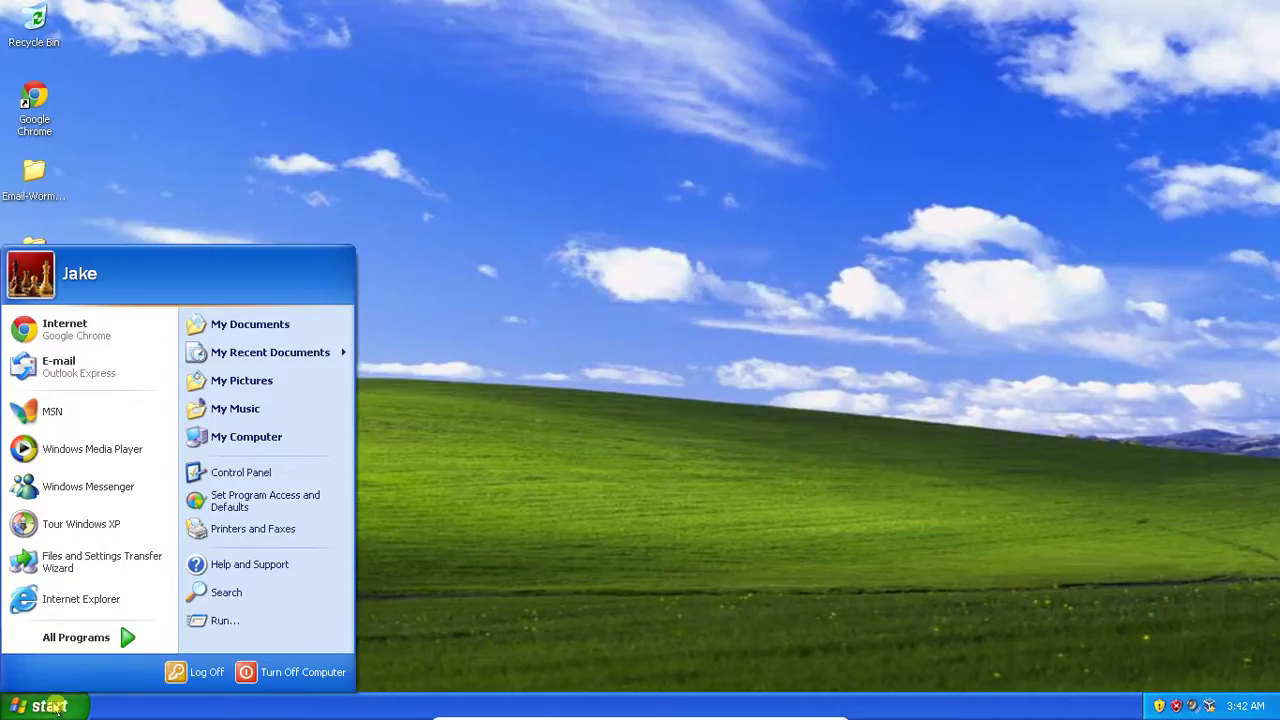
left_click(165, 712)
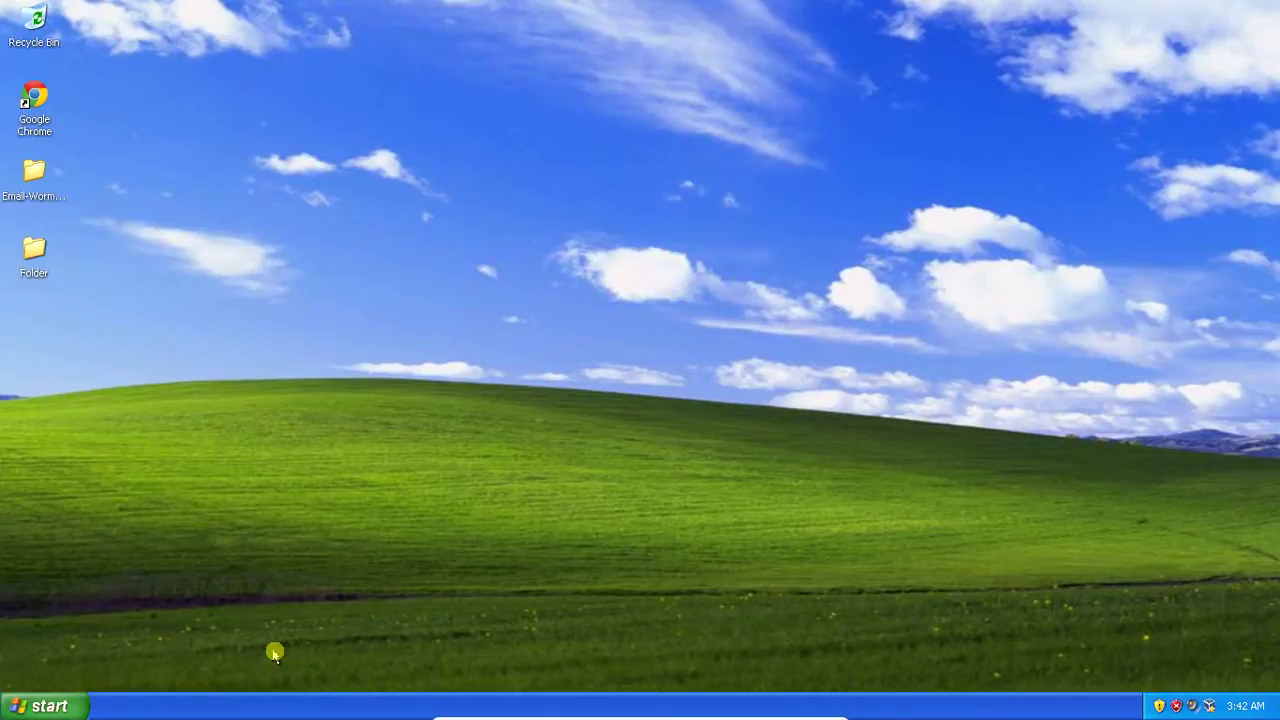
Open Windows Task Manager and examine the list of running processes, including inetinfo.exe and lsass.exe.
key("ctrl+alt+Delete")
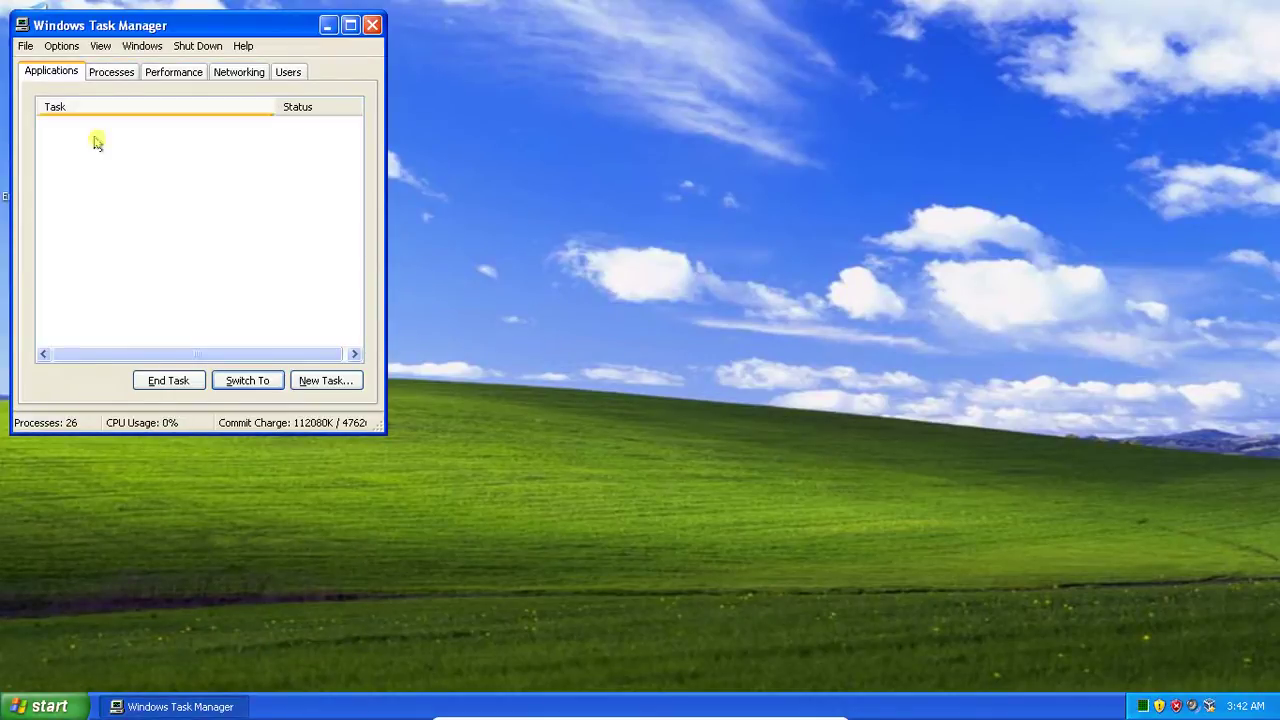
left_click(98, 79)
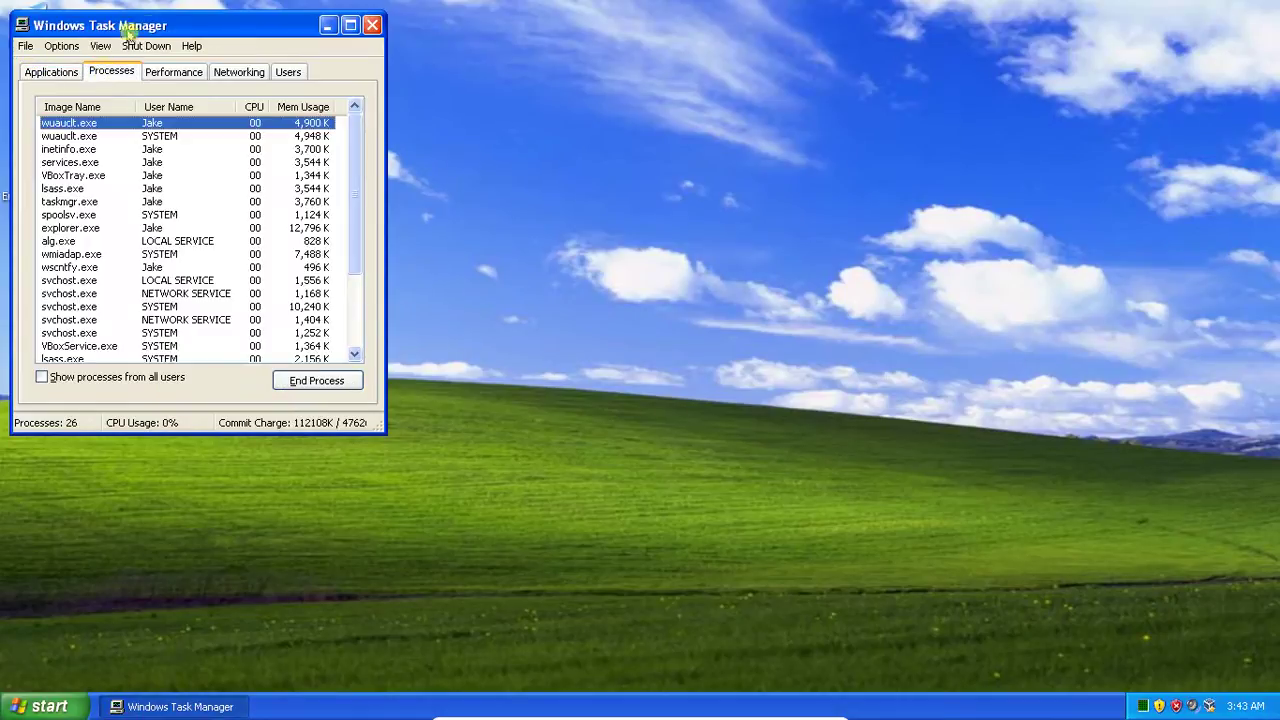
left_click_drag(189, 26, 307, 42)
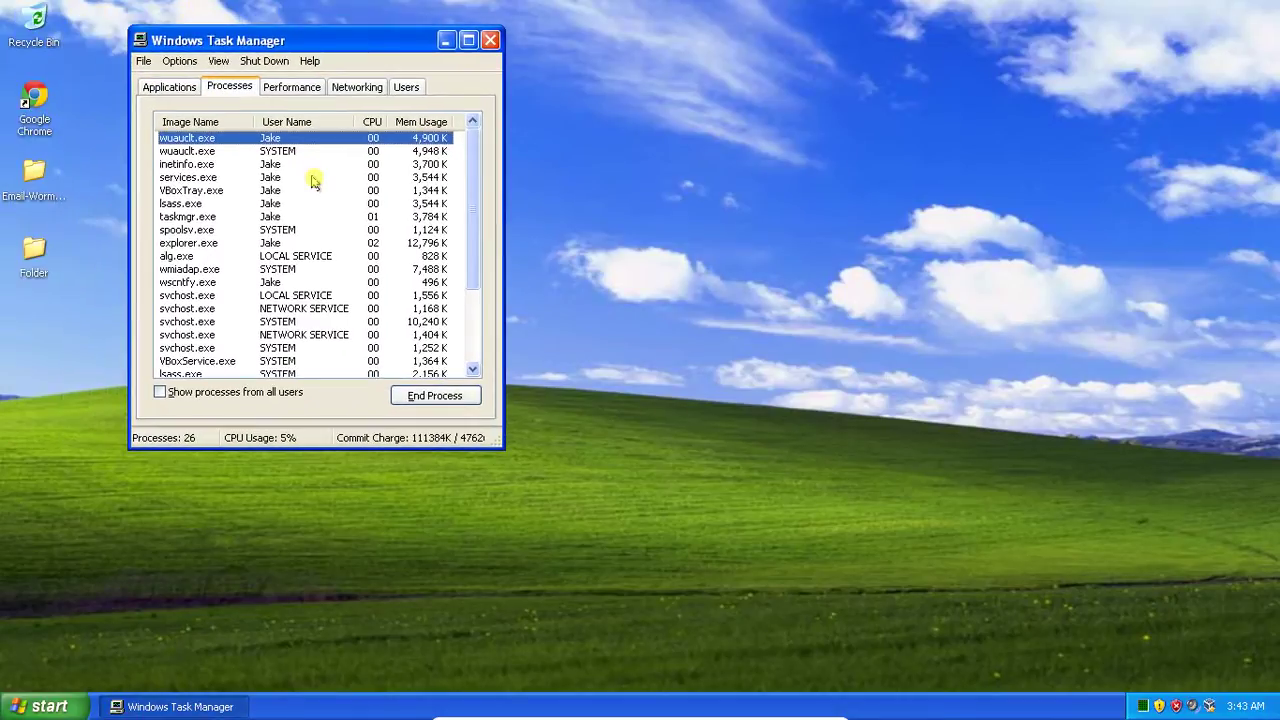
left_click(229, 151)
left_click(226, 165)
left_click(212, 204)
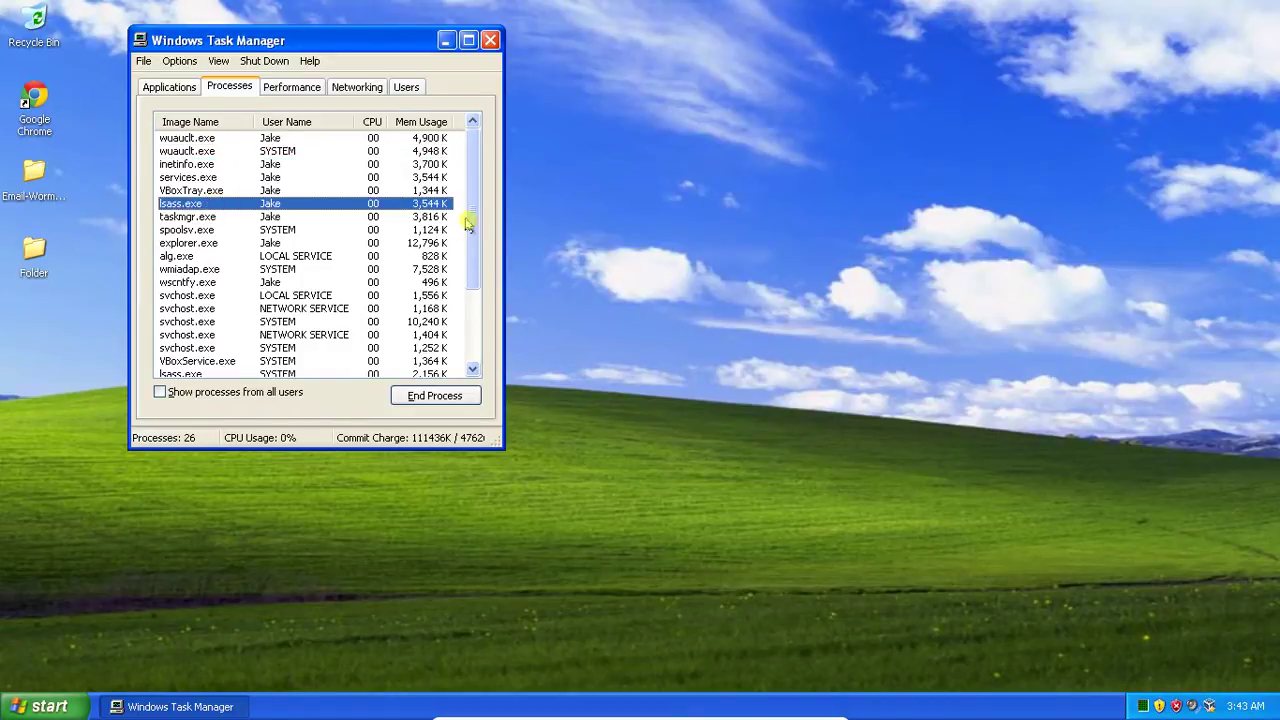
mouse_move(470, 222)
left_mouse_down()
mouse_move(453, 311)
mouse_move(472, 197)
left_mouse_up()
Check the performance and running applications in Task Manager, and close it.
left_click(280, 86)
left_click(168, 87)
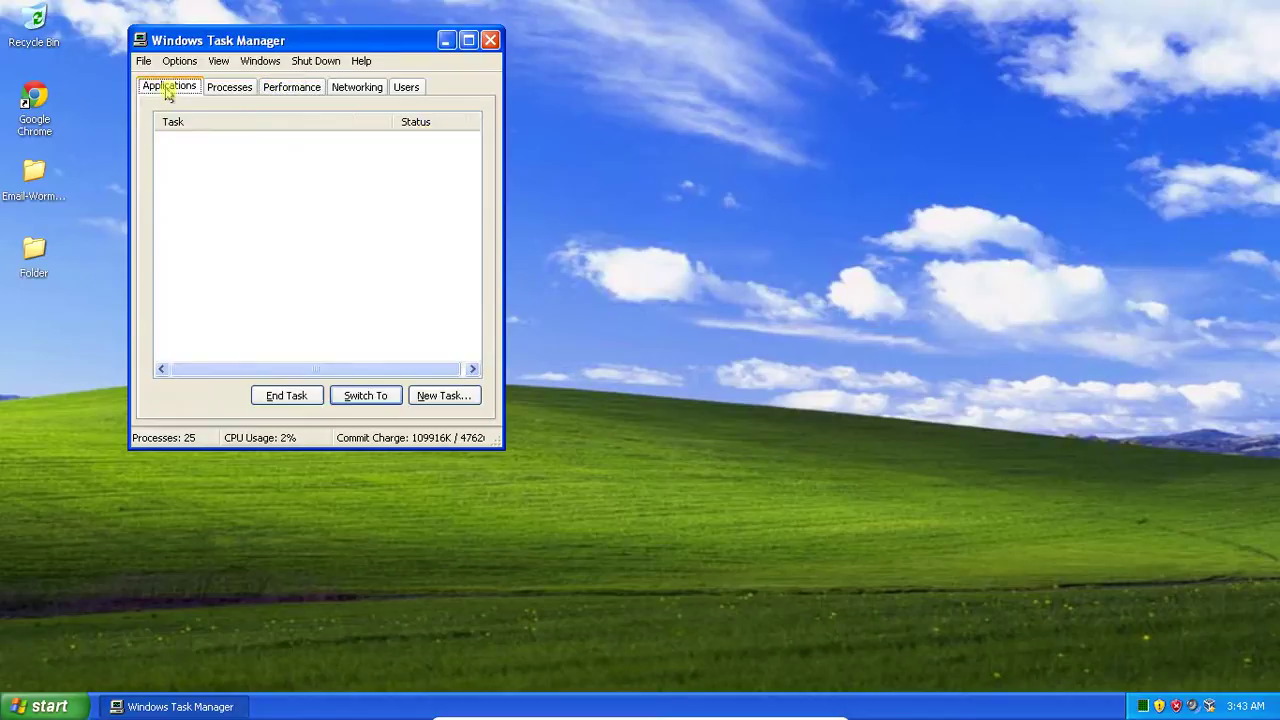
left_click(490, 40)
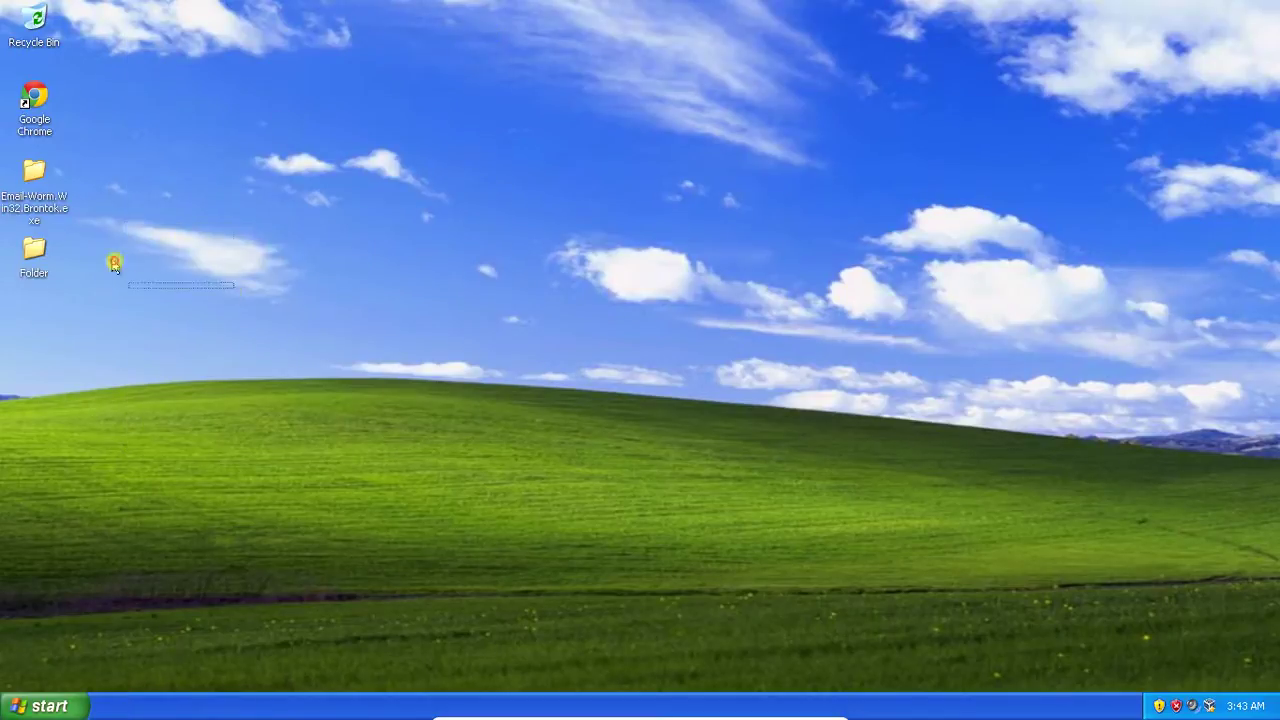
Check the Start menu entries and the Run dialog, leaving the dialog without running anything.
left_click(85, 704)
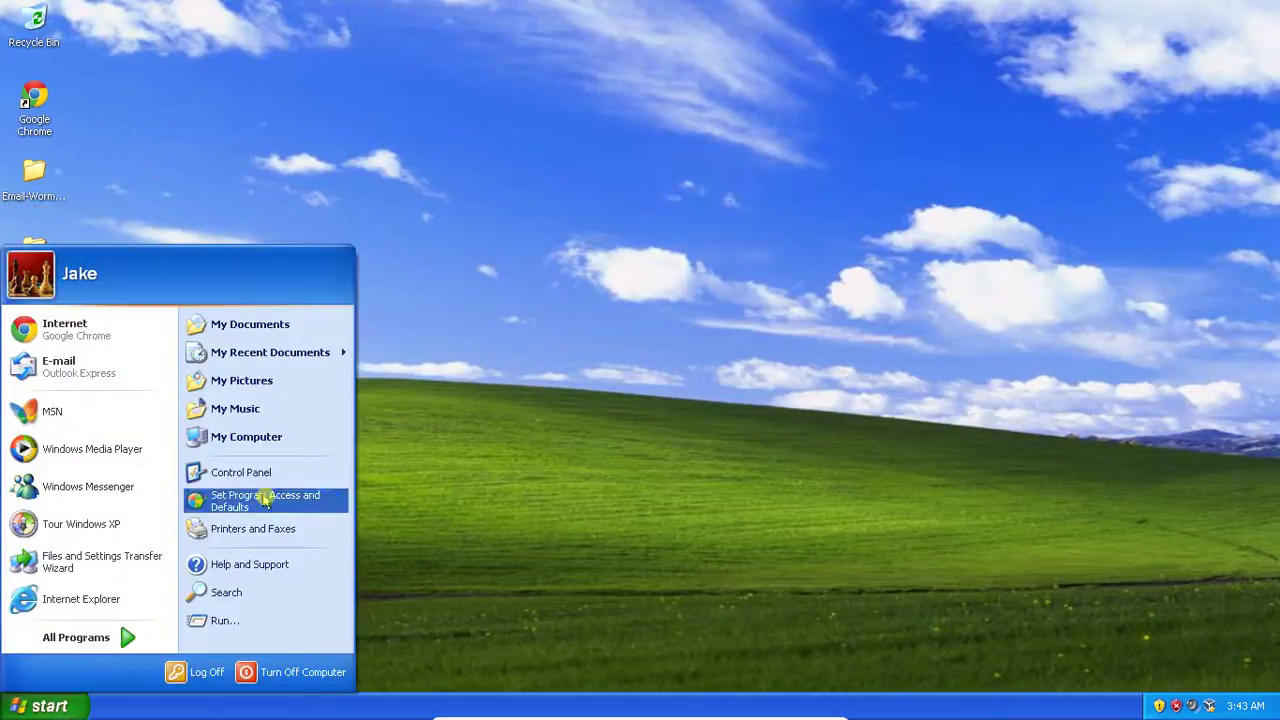
left_click(500, 446)
left_click(45, 706)
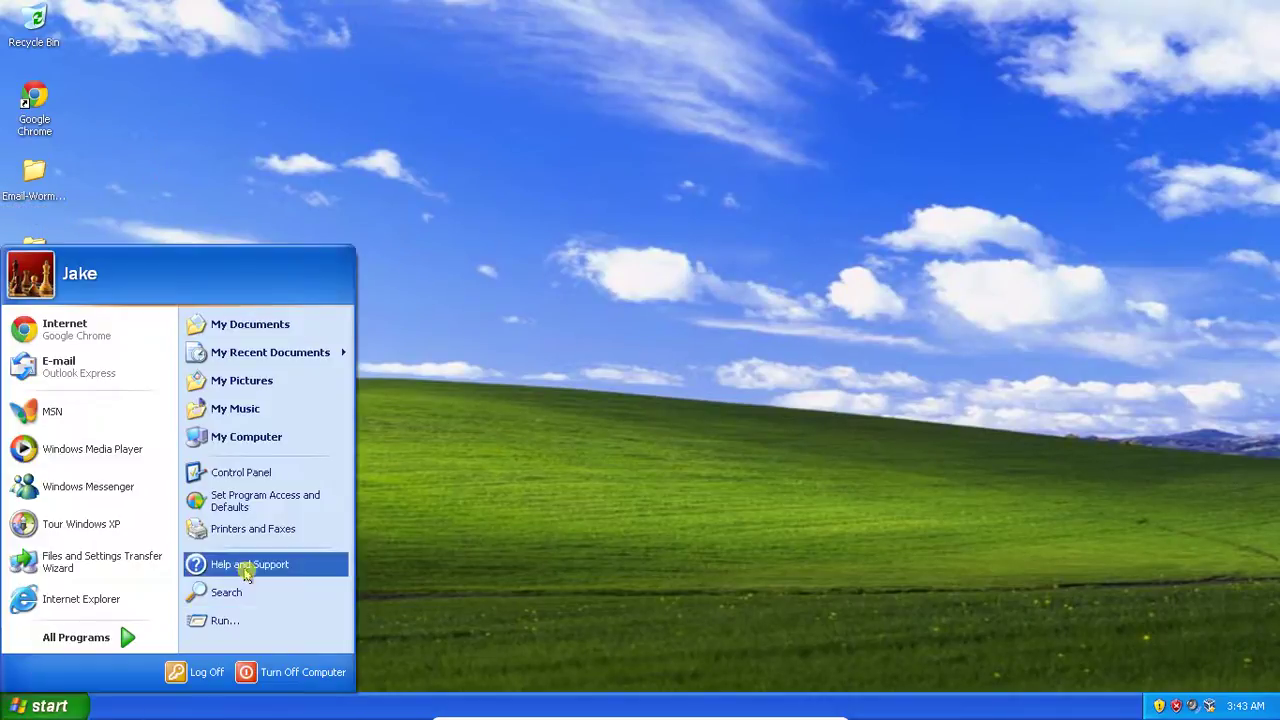
left_click(241, 614)
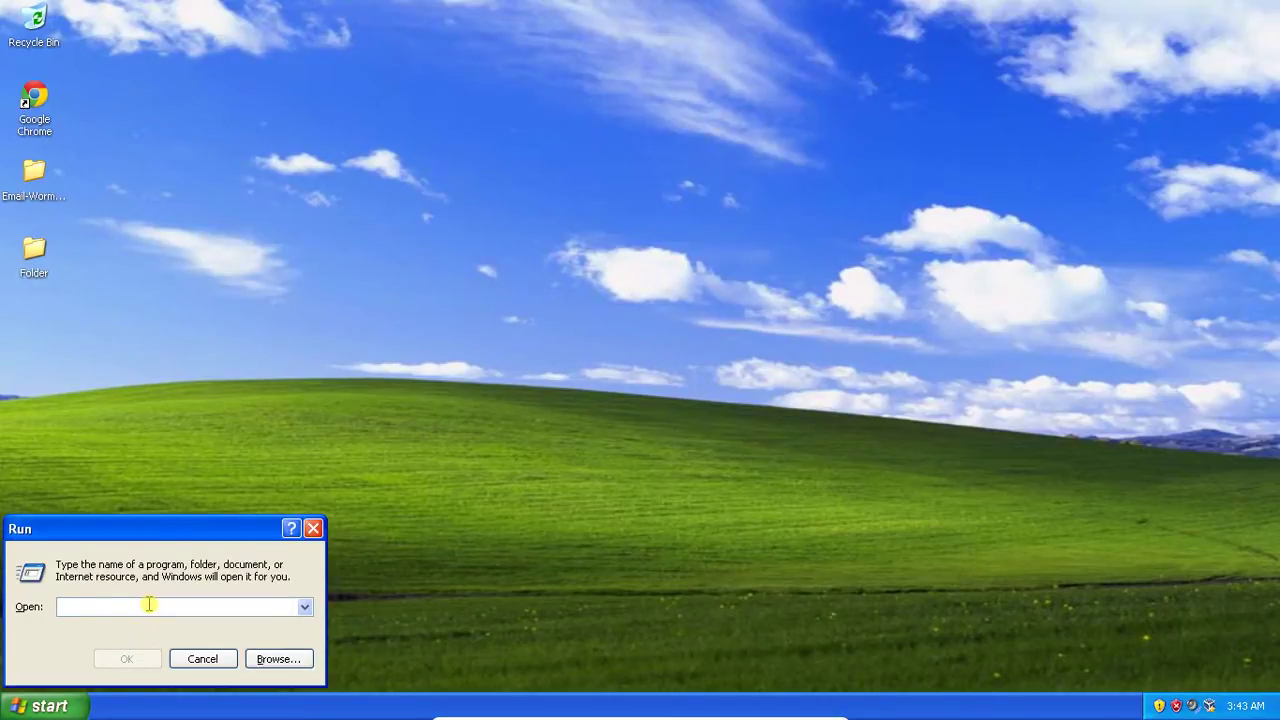
left_click(200, 659)
Start Notepad in the virtual machine and move its window fully into view on the desktop.
left_click(45, 706)
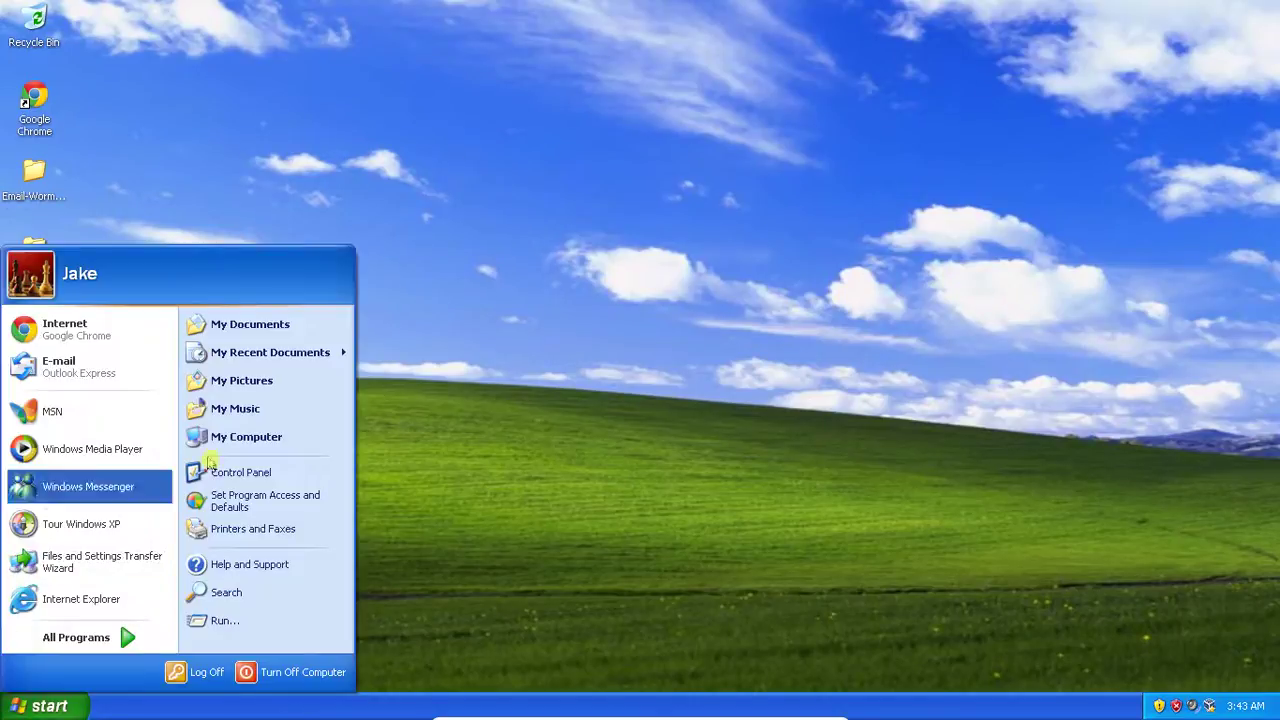
left_click(97, 638)
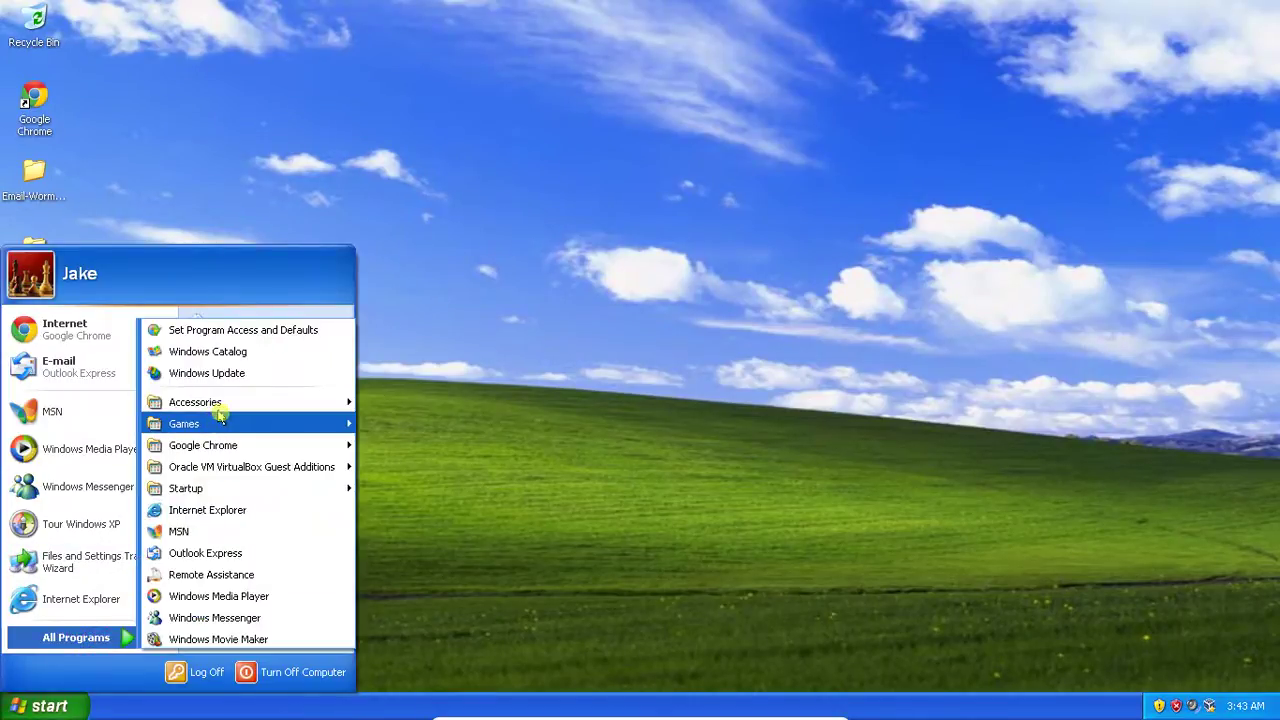
mouse_move(206, 401)
left_click(440, 553)
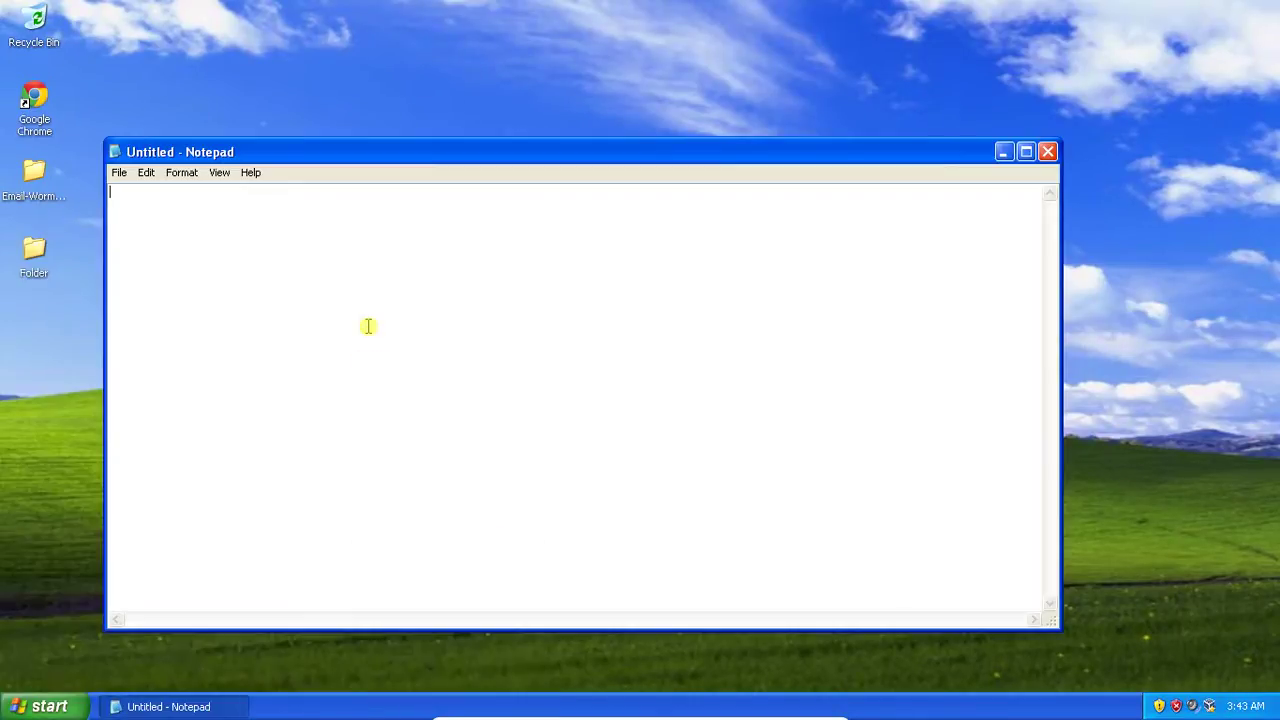
left_click_drag(362, 162, 587, 242)
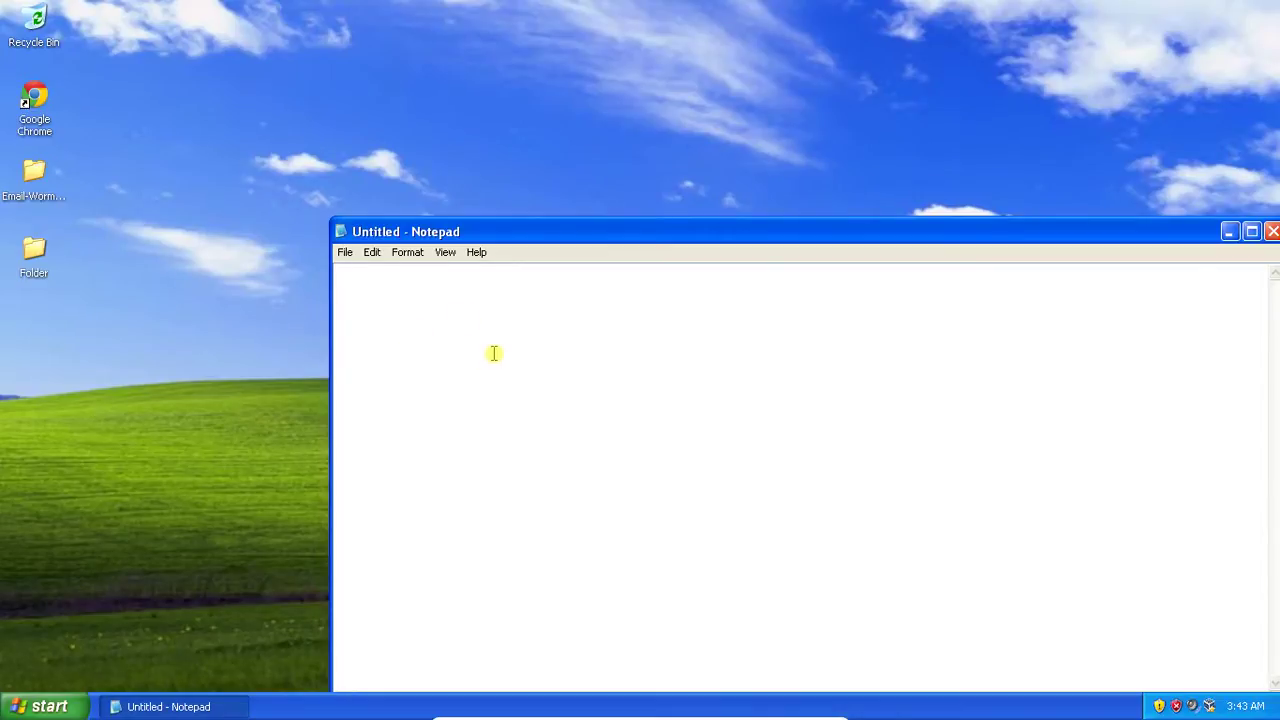
left_click_drag(429, 227, 306, 134)
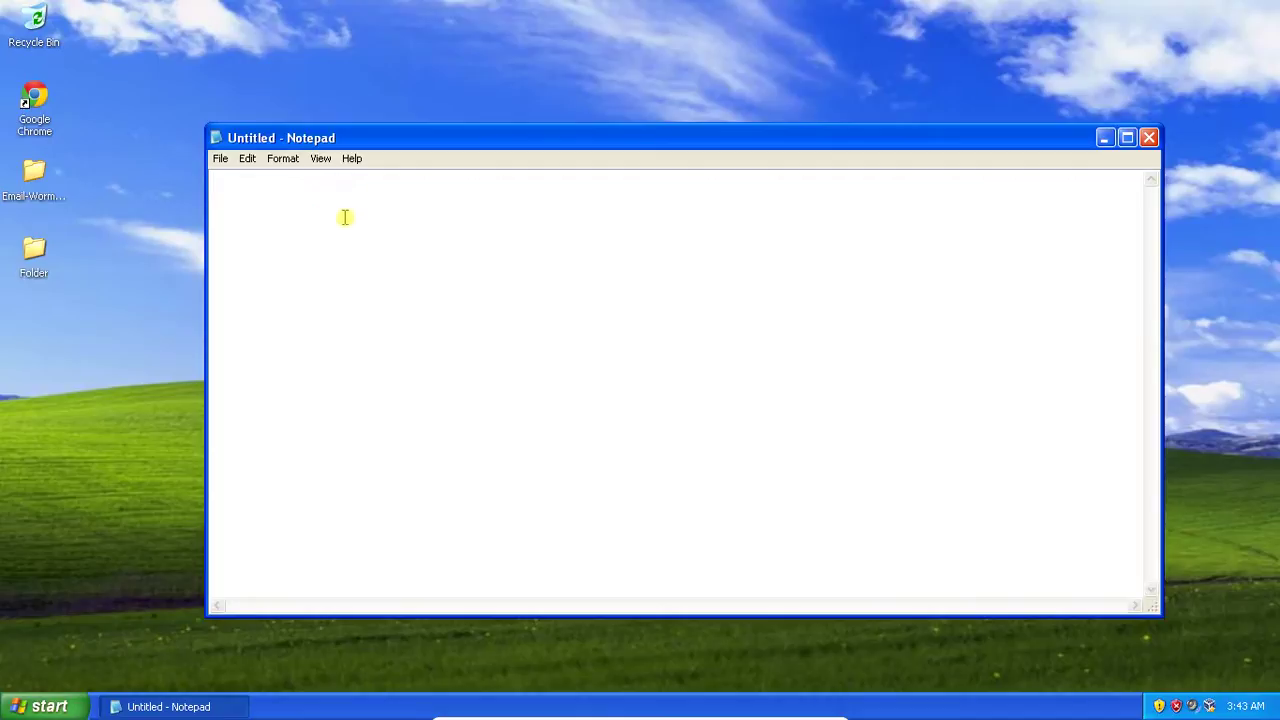
Try to enter a file name for the untitled Notepad document in the Save As dialog, testing keyboard input across its fields.
left_click(221, 158)
left_click(224, 209)
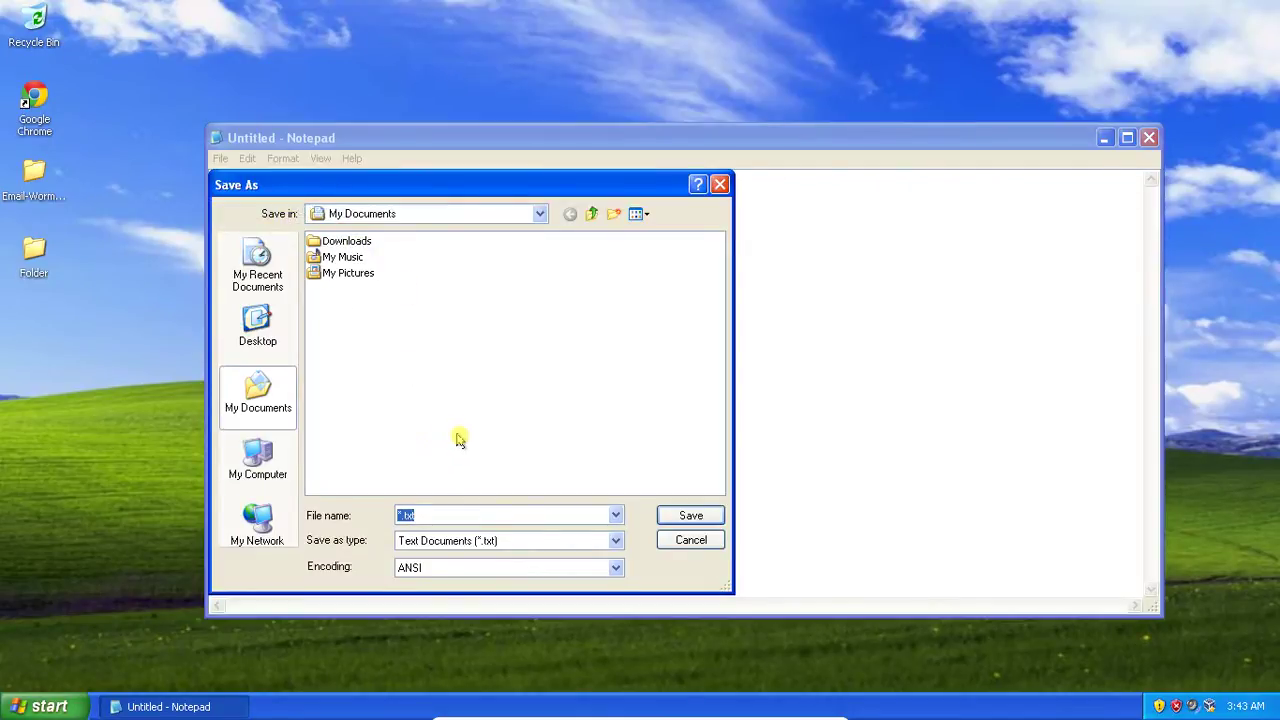
key("Tab")
key("Tab")
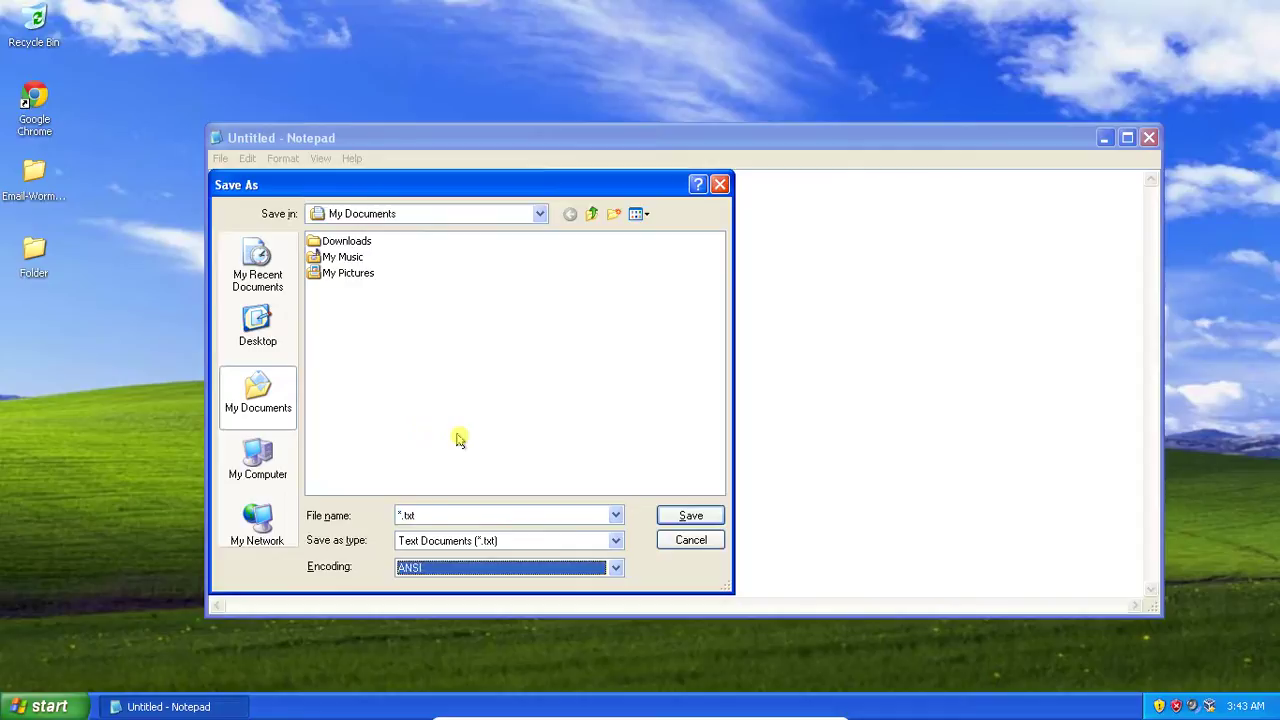
left_click(474, 511)
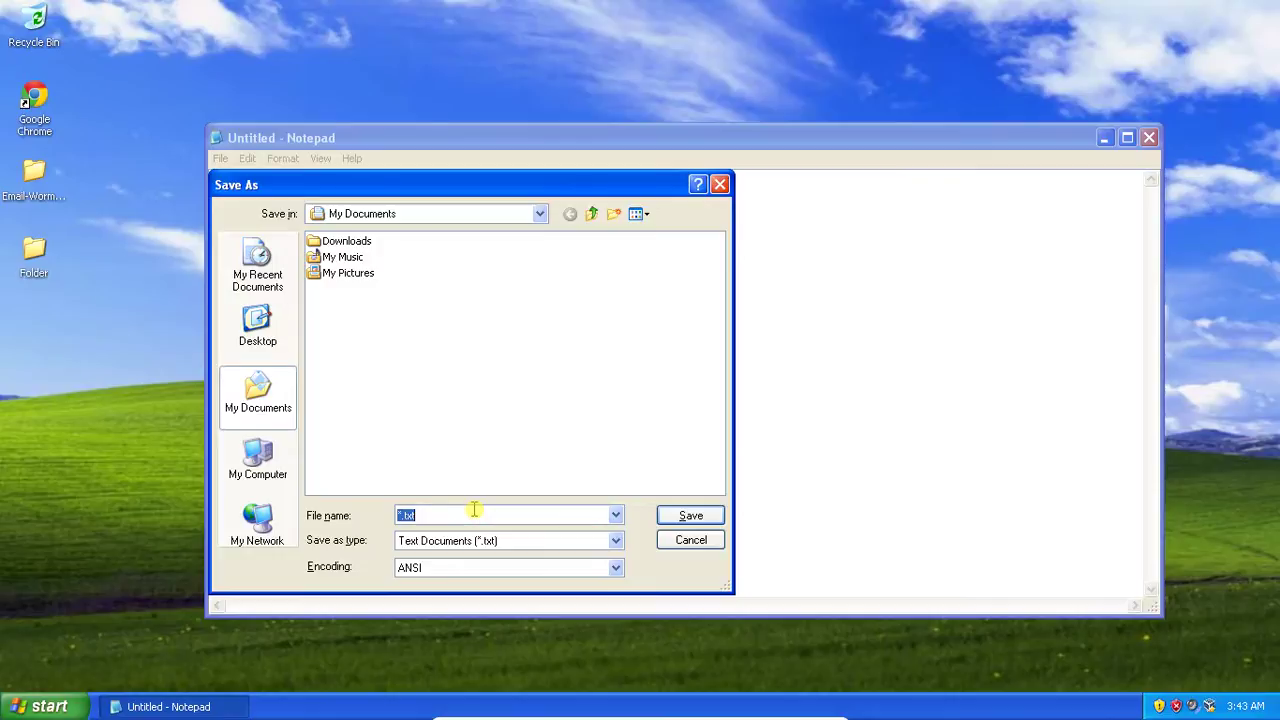
key("Tab")
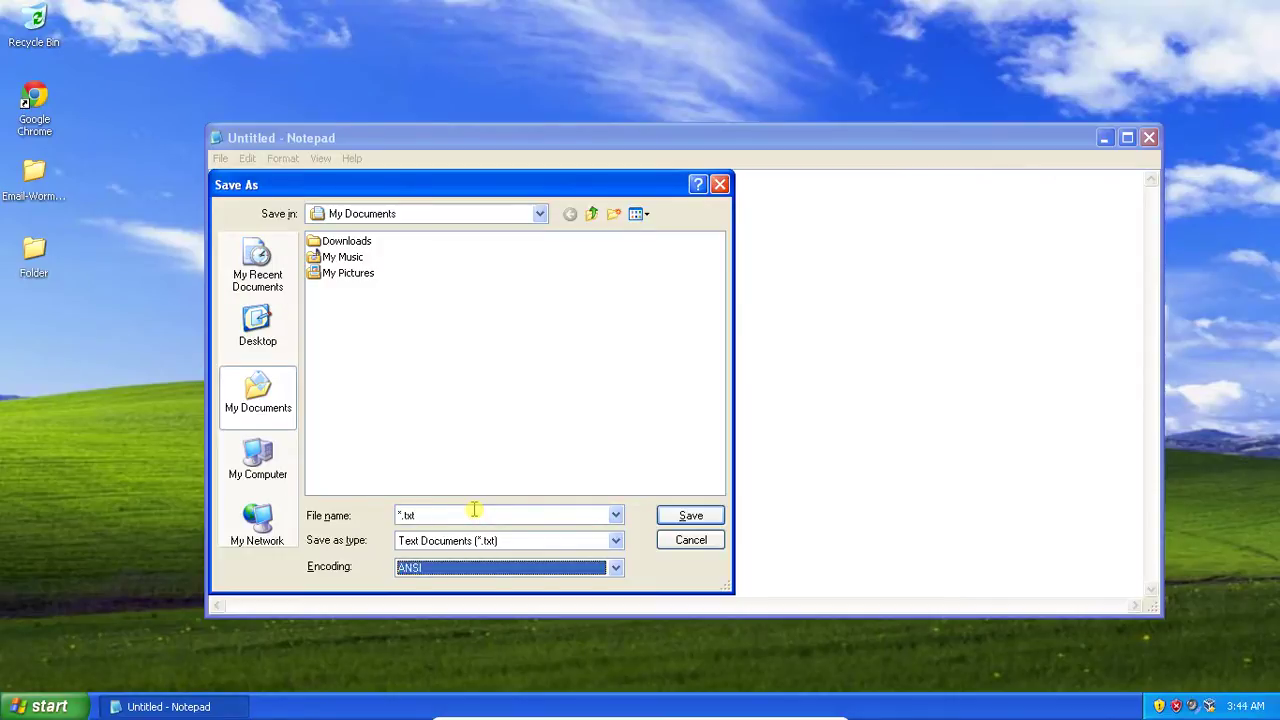
key("Tab")
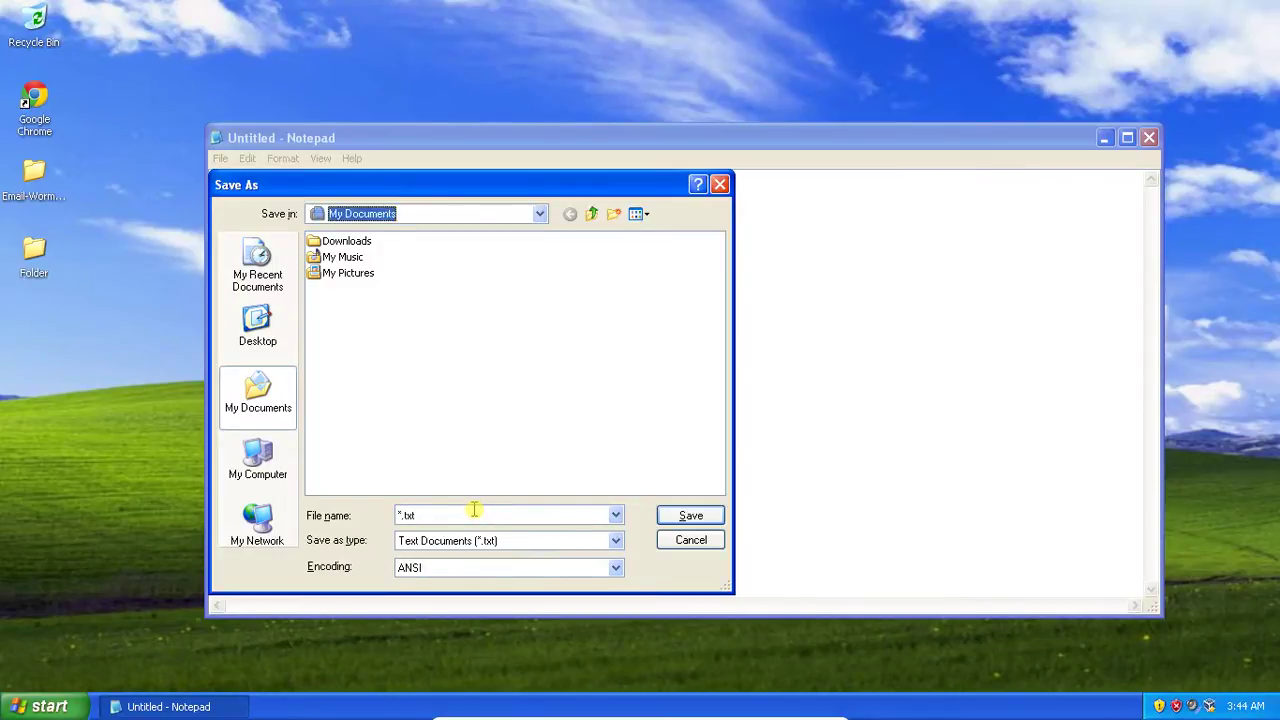
key("shift+Tab")
left_click(473, 512)
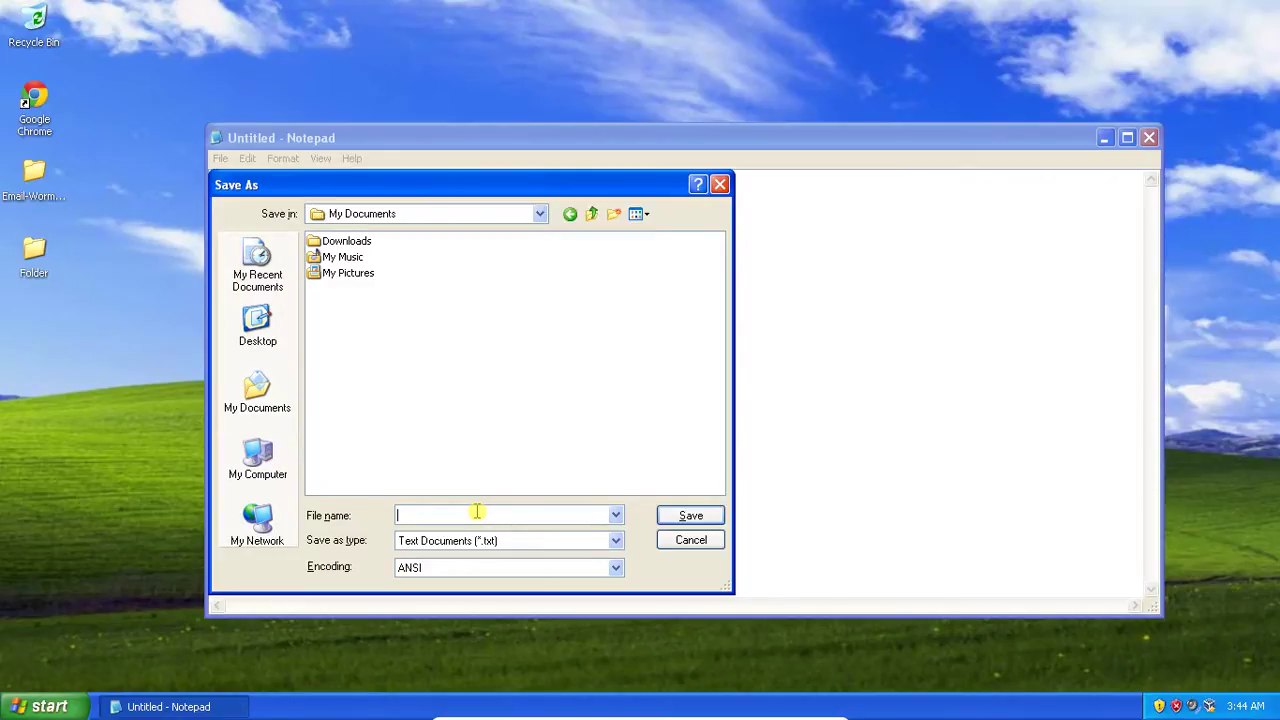
key("Tab")
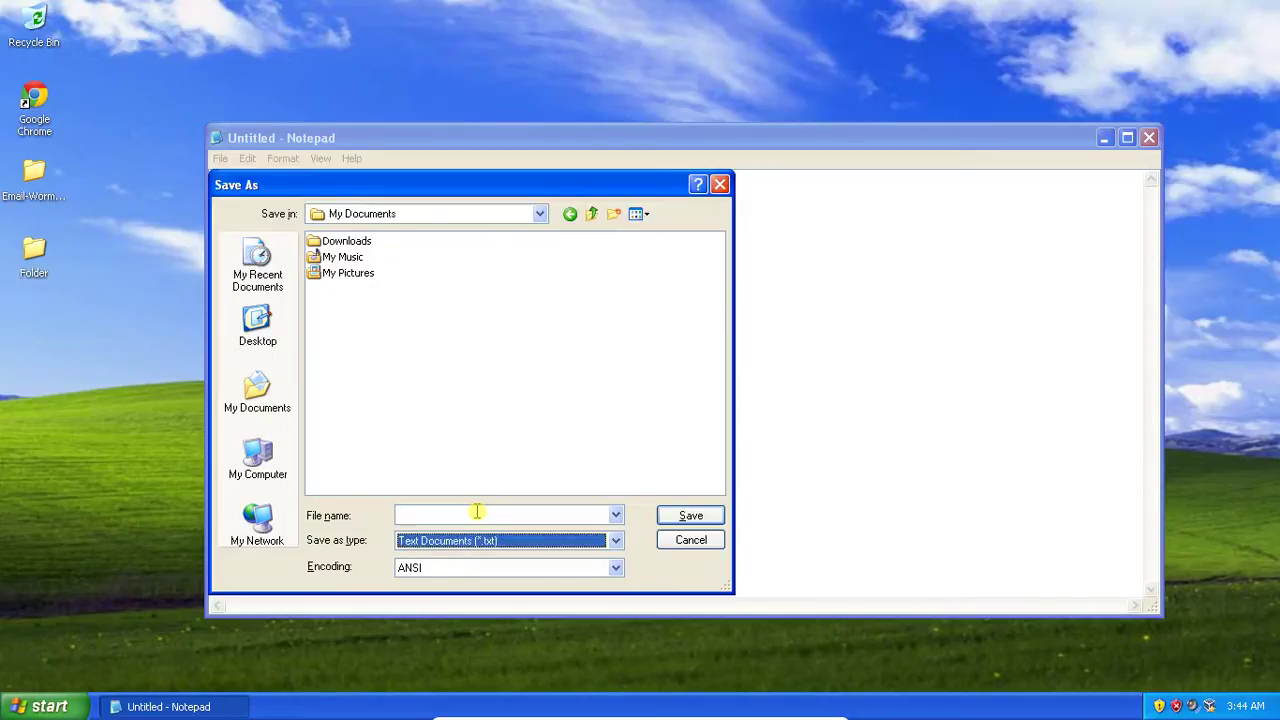
left_click(476, 513)
left_click(497, 539)
left_click(500, 538)
left_click(491, 510)
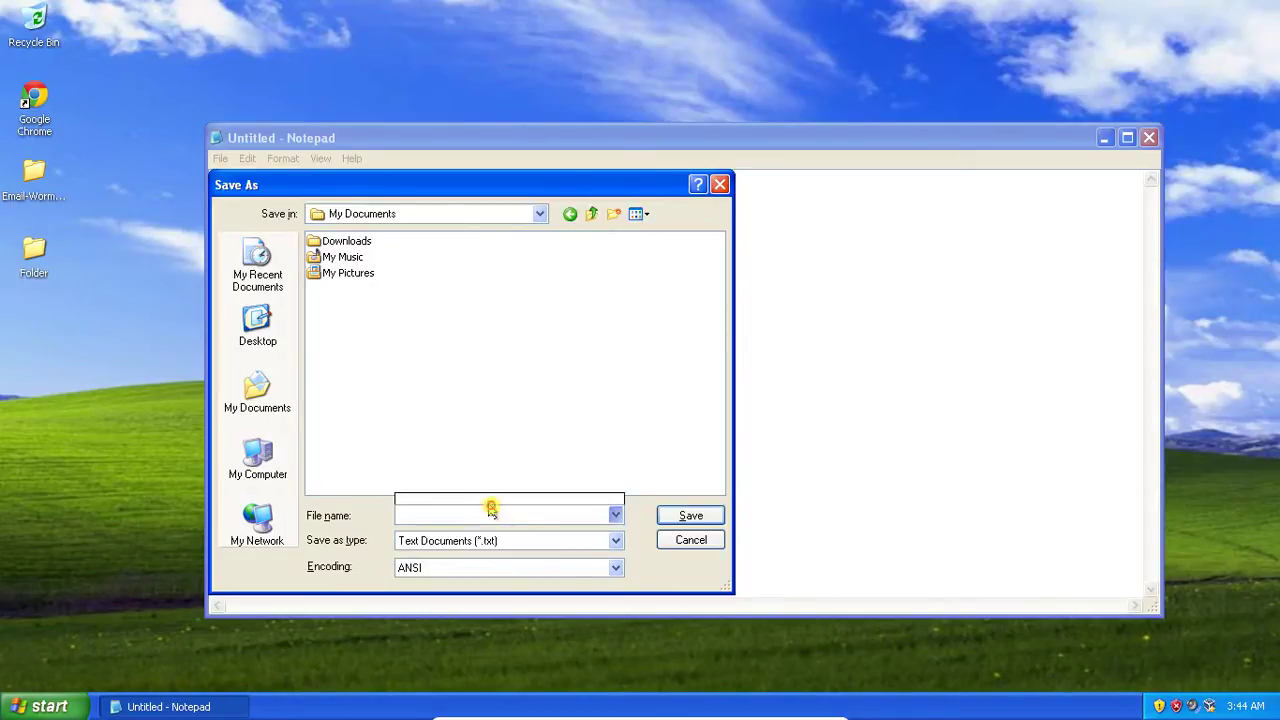
left_click(554, 515)
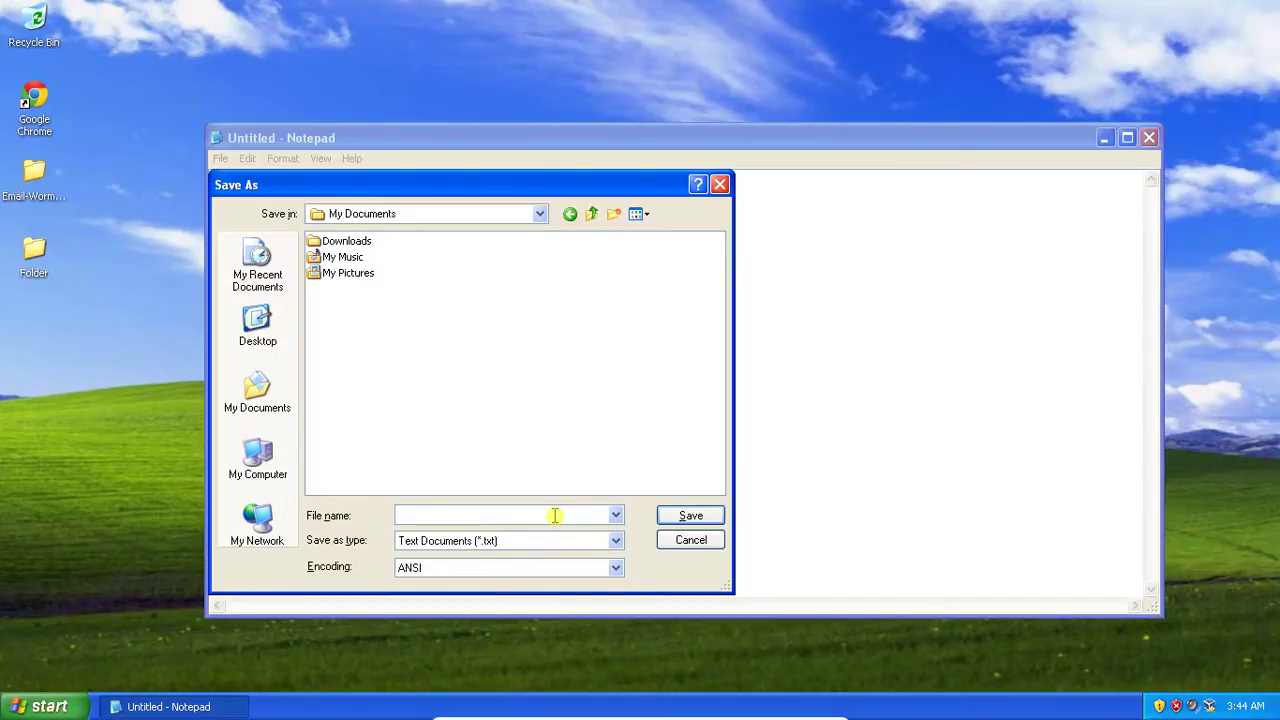
Switch to File Explorer on the host and test text entry with "dsfsdfsdfs" in the address field, and return to the virtual machine.
key("Control_R+f")
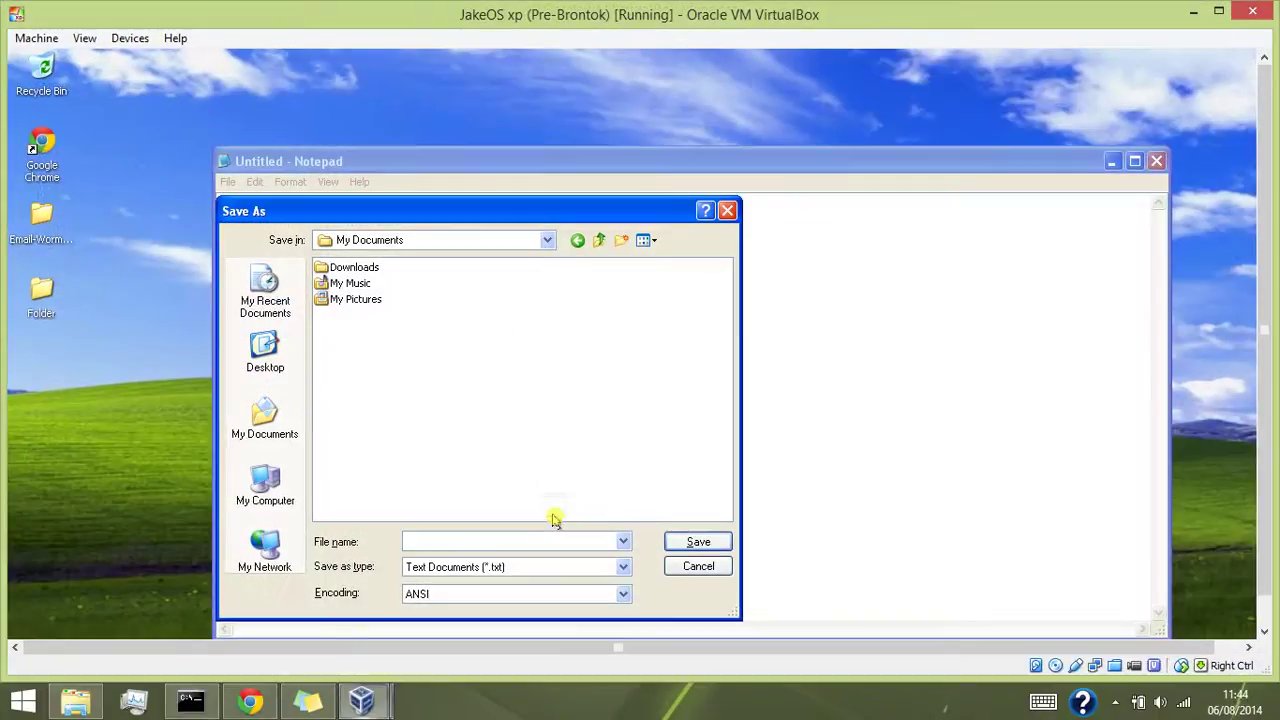
right_click(80, 700)
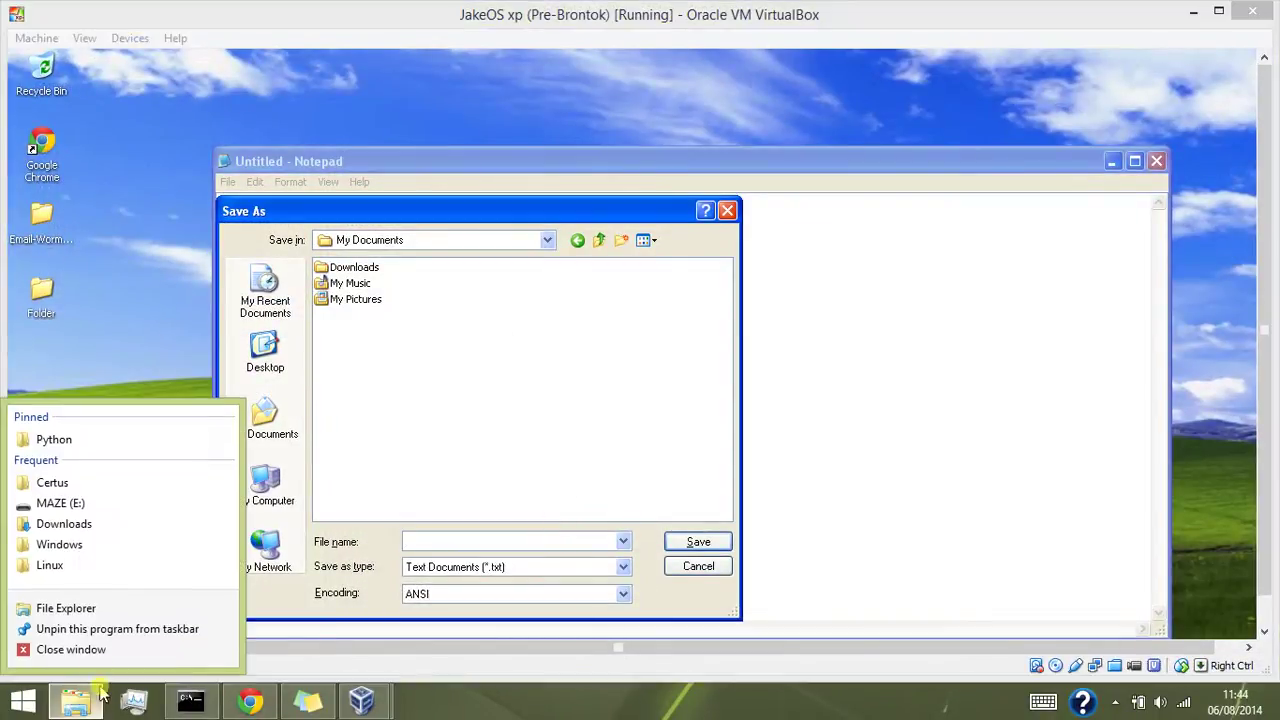
left_click(100, 609)
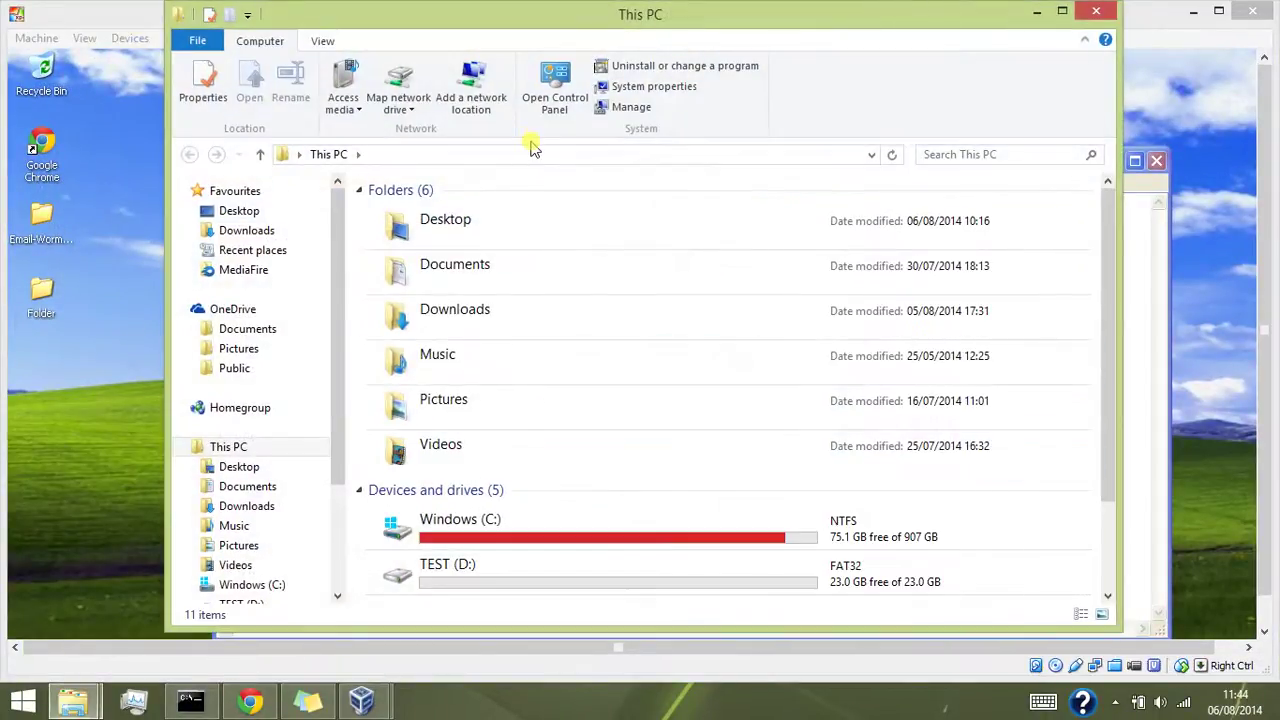
left_click(531, 152)
type("dsfsdfsdfs")
left_click(143, 310)
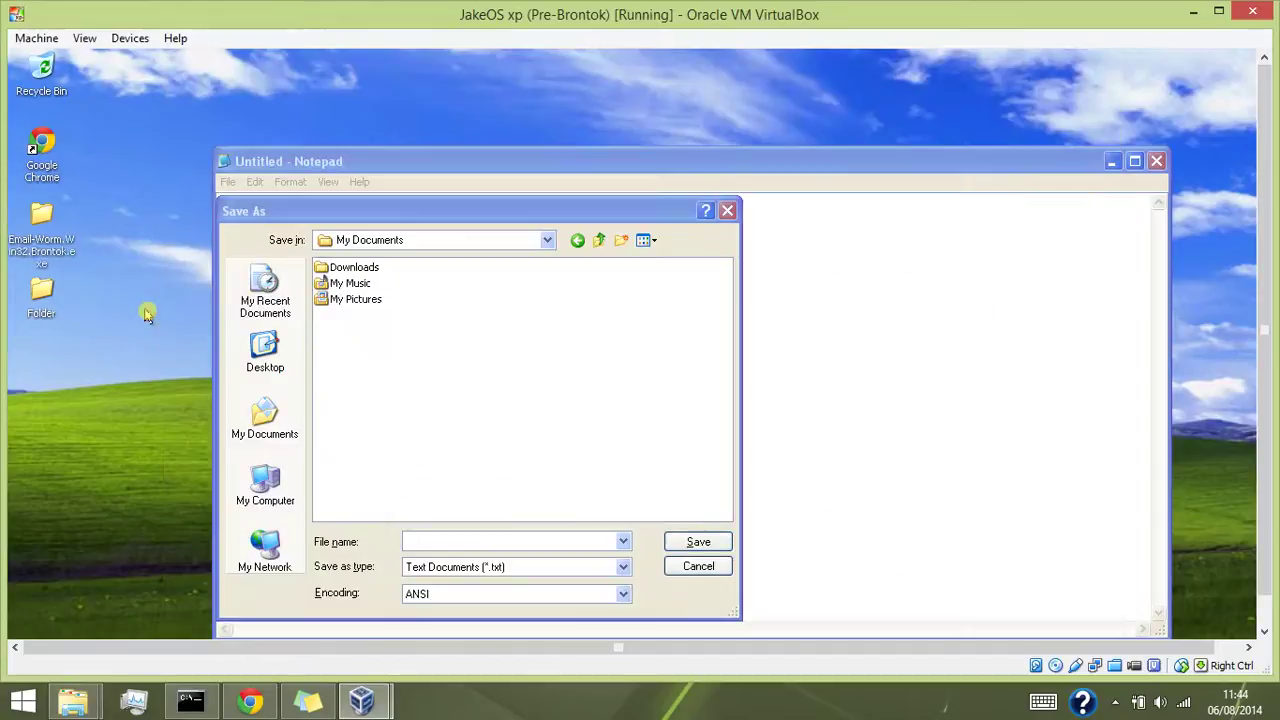
Cancel the Notepad save and close Notepad with the virtual machine back in full screen.
left_click(418, 540)
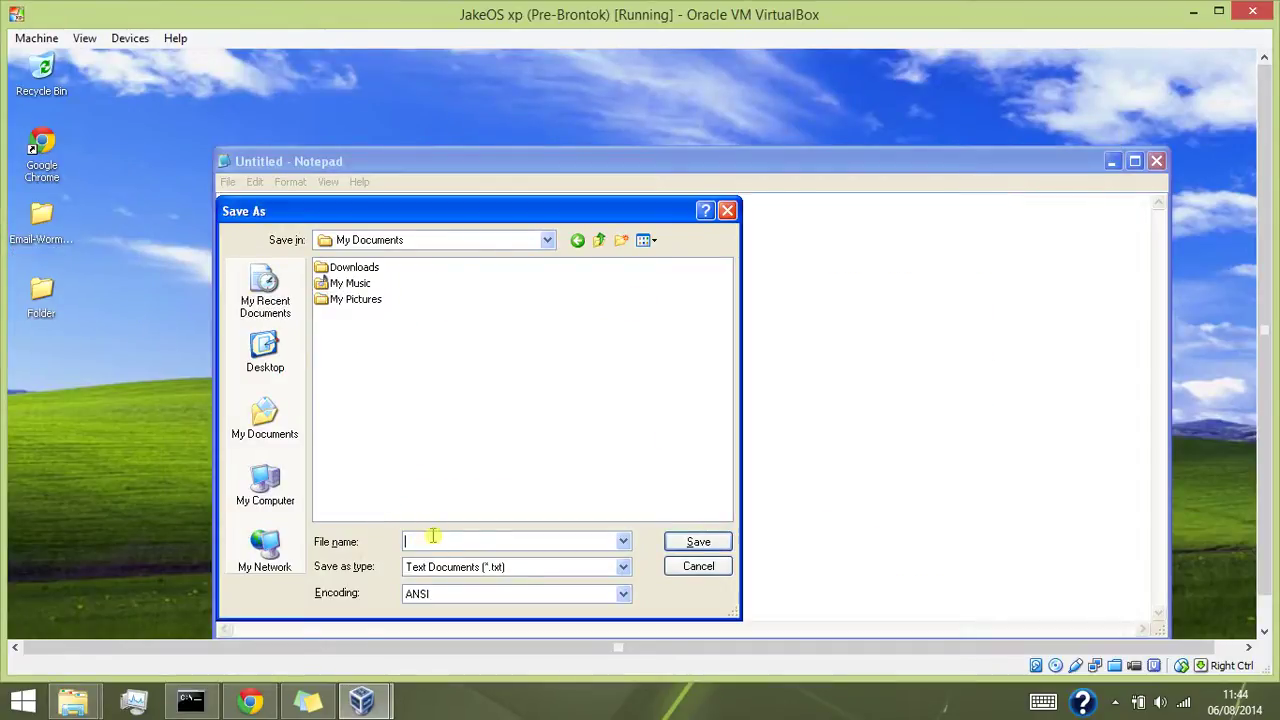
left_click(726, 211)
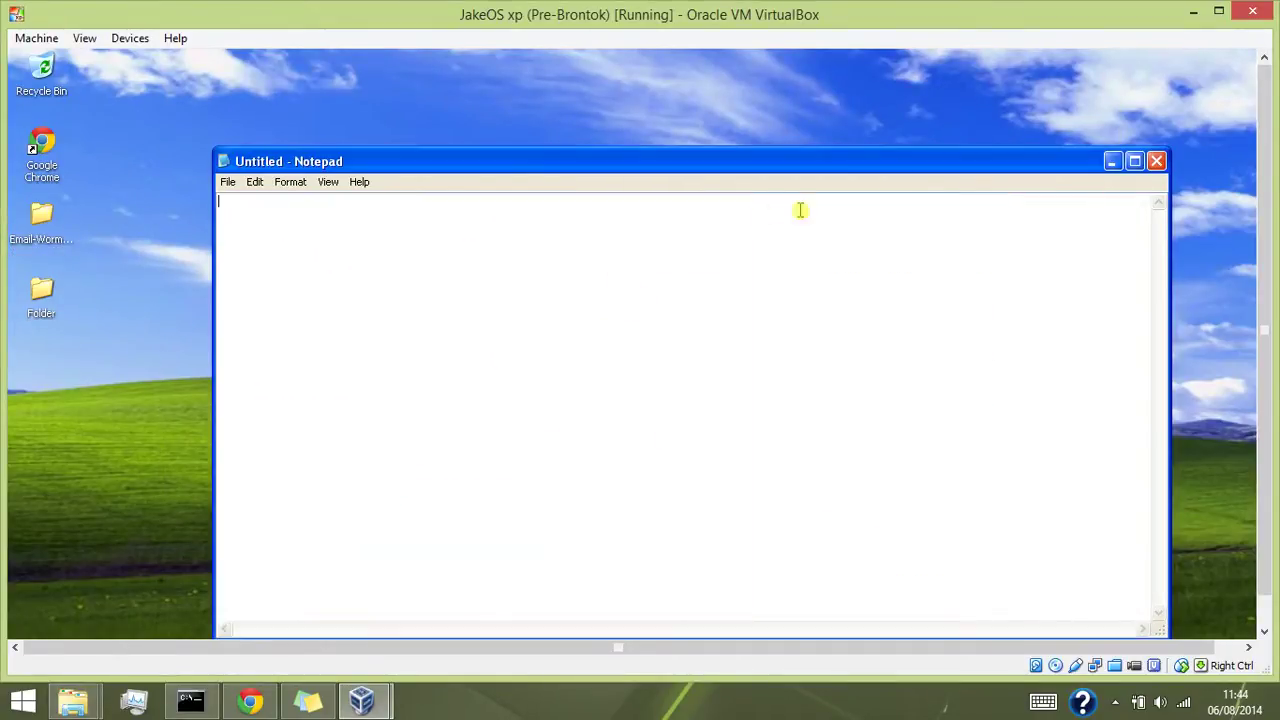
key("ctrl+f")
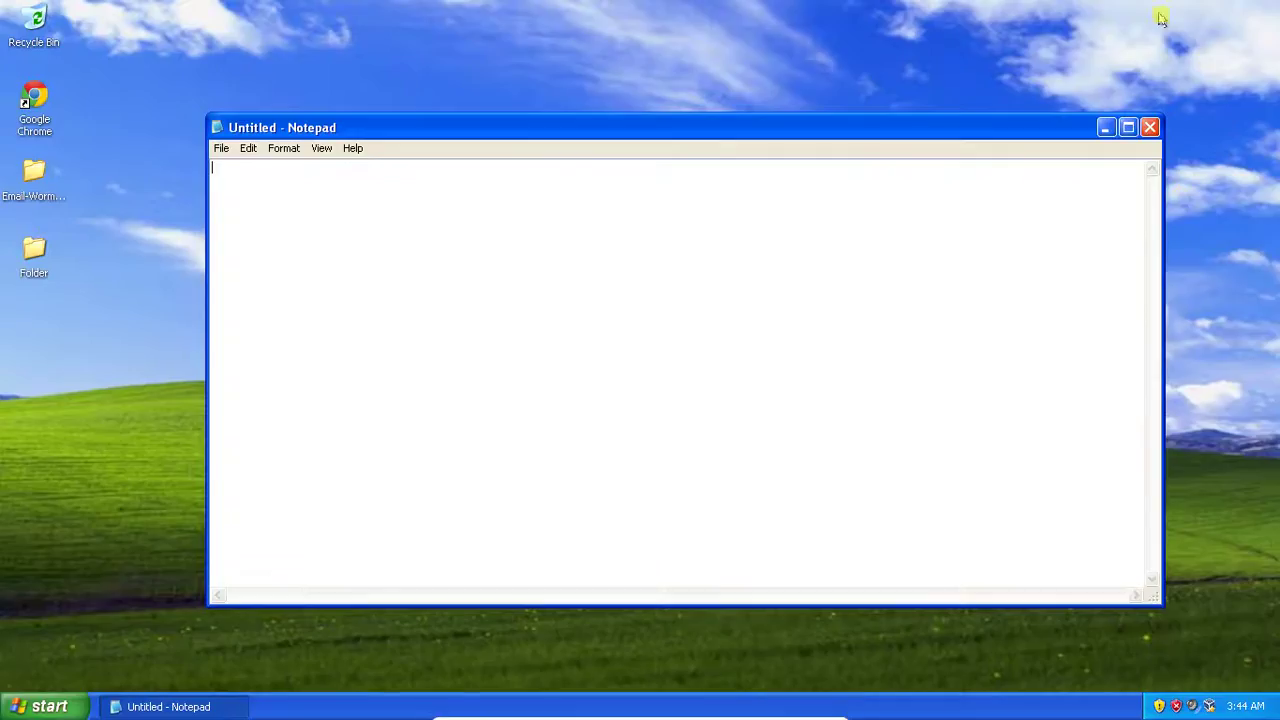
left_click(1150, 127)
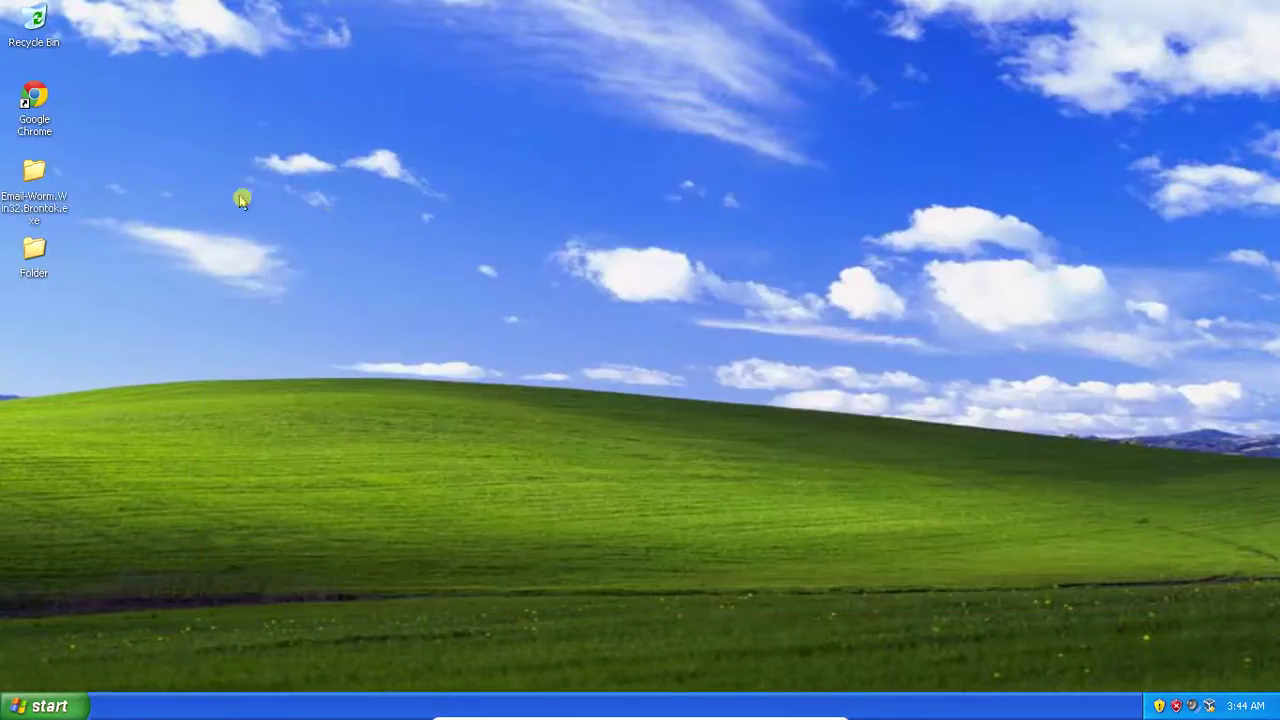
Examine the general properties of Email-Worm.Win32.Brontok.exe, and close its properties dialog.
left_click(20, 162)
key("alt+Return")
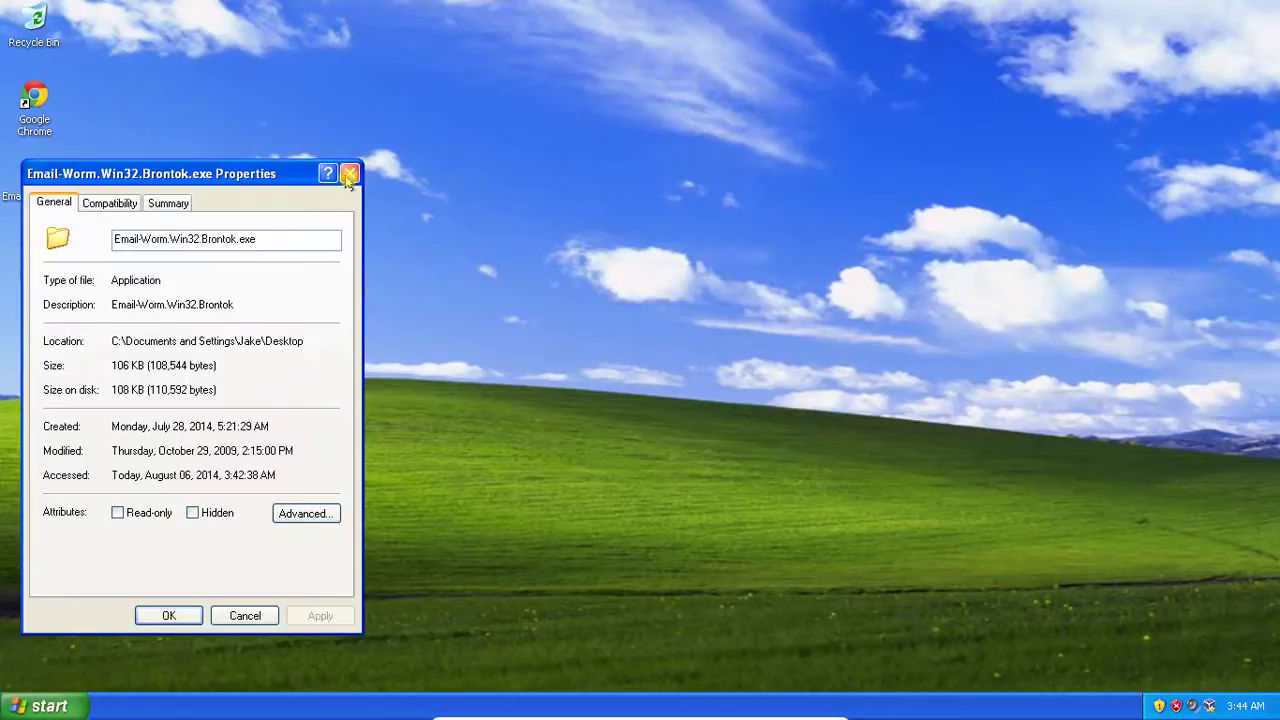
left_click(346, 166)
key("alt+Return")
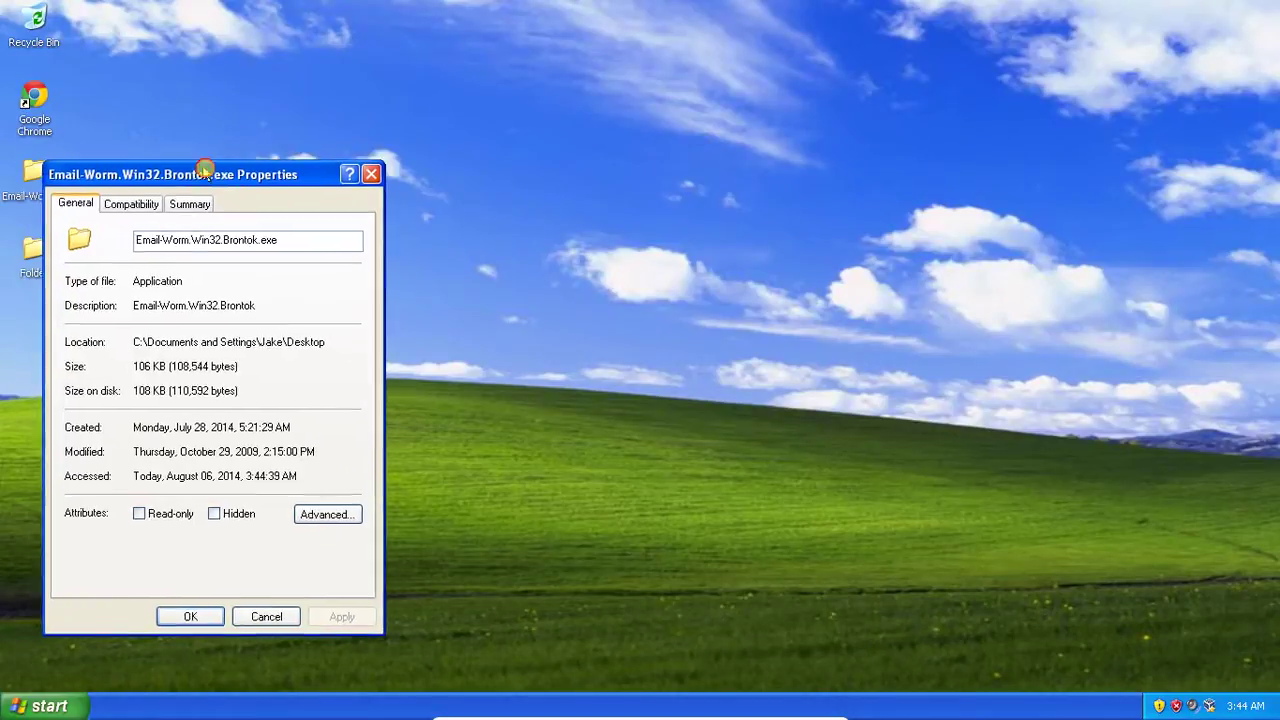
left_click_drag(222, 174, 385, 127)
left_click(528, 123)
Run Email-Worm.Win32.Brontok.exe from the desktop and close the My Documents window it opens.
right_click(52, 181)
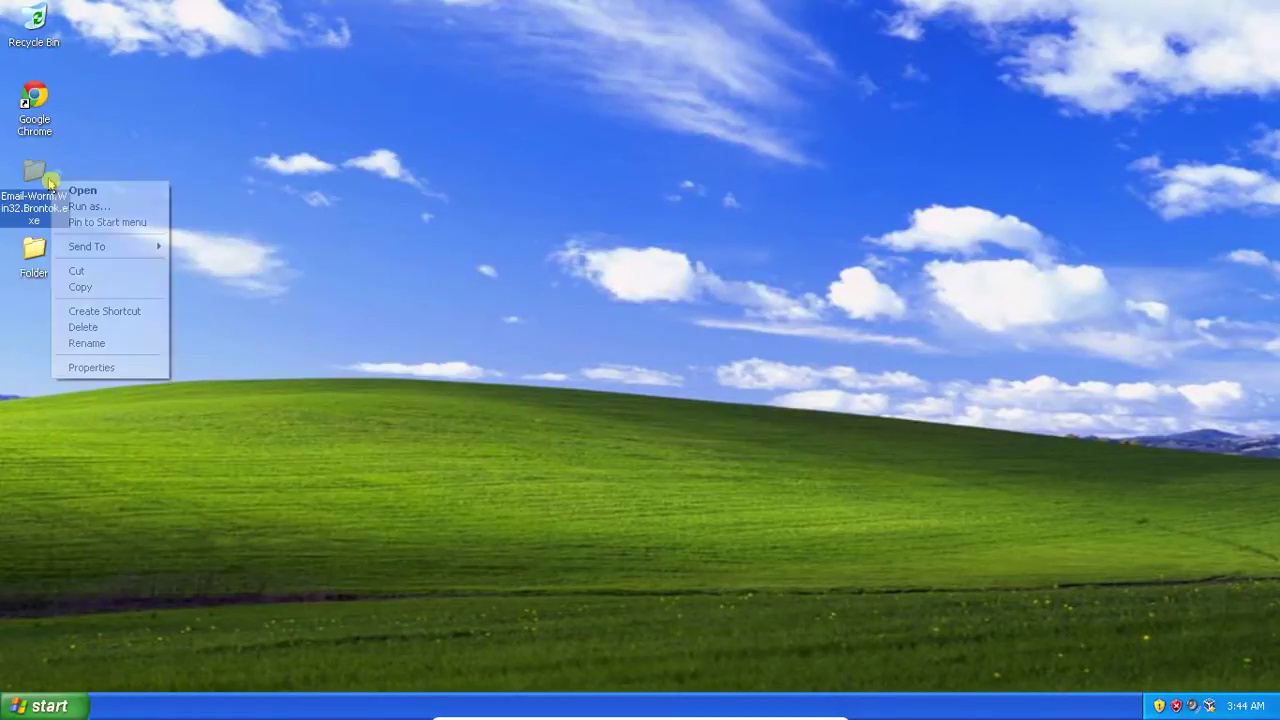
left_click(126, 189)
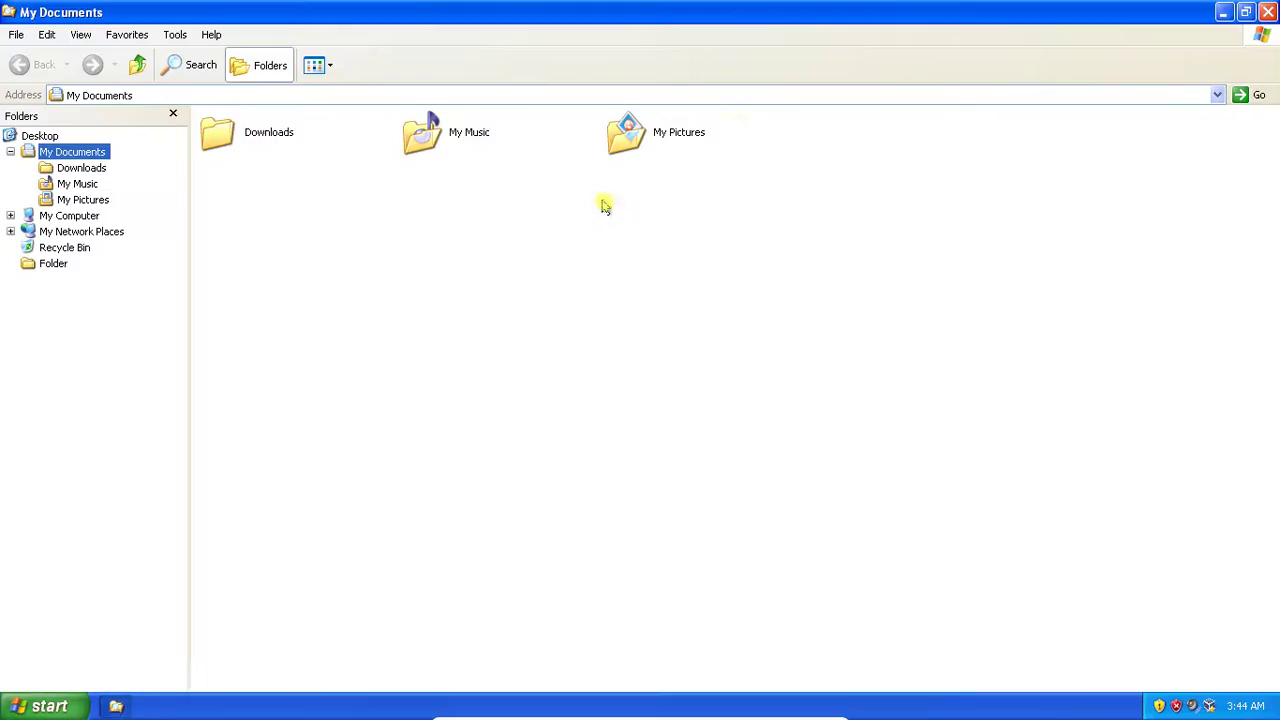
left_click(1268, 11)
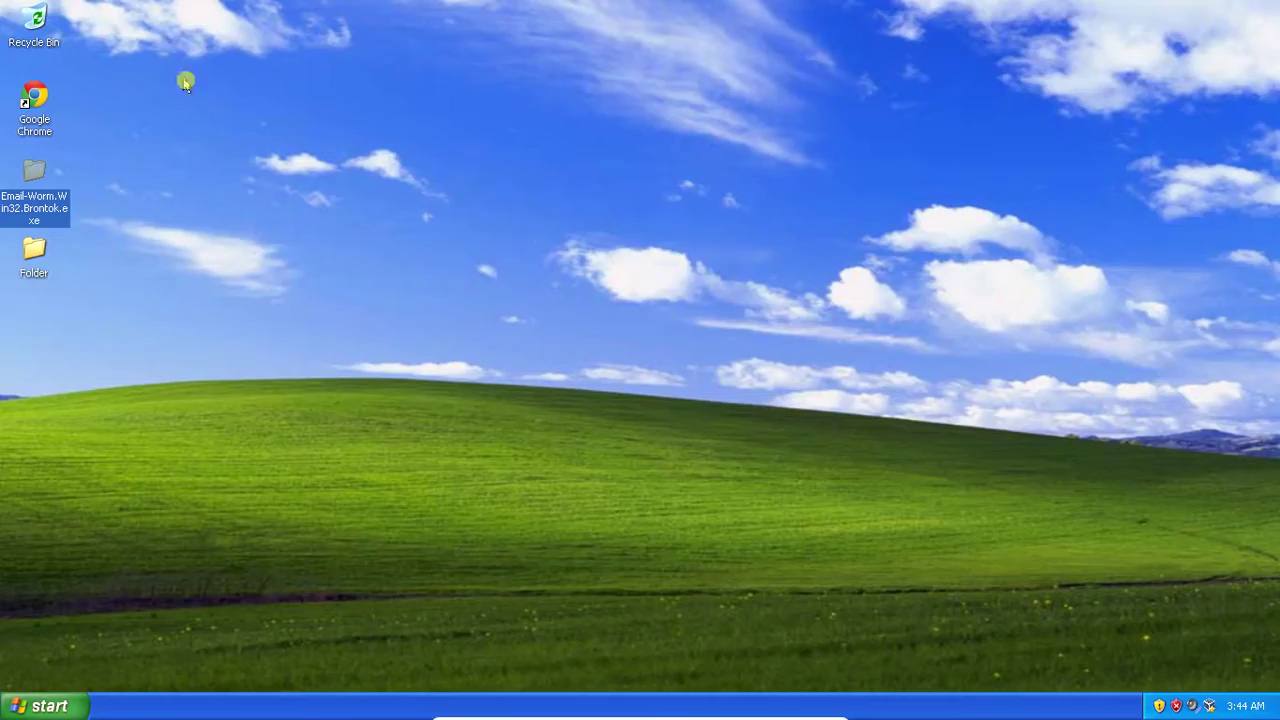
Compare the properties of Email-Worm.Win32.Brontok.exe with those of the real Folder on the desktop.
key("alt+Return")
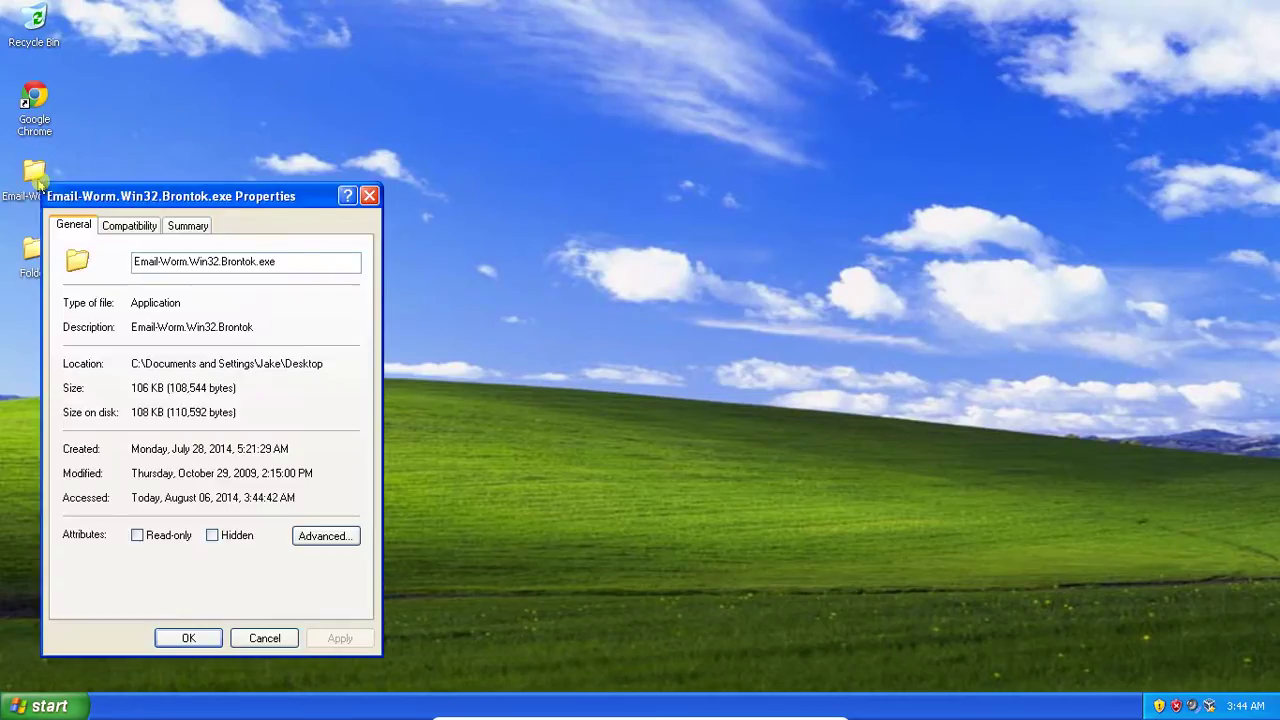
left_click(363, 194)
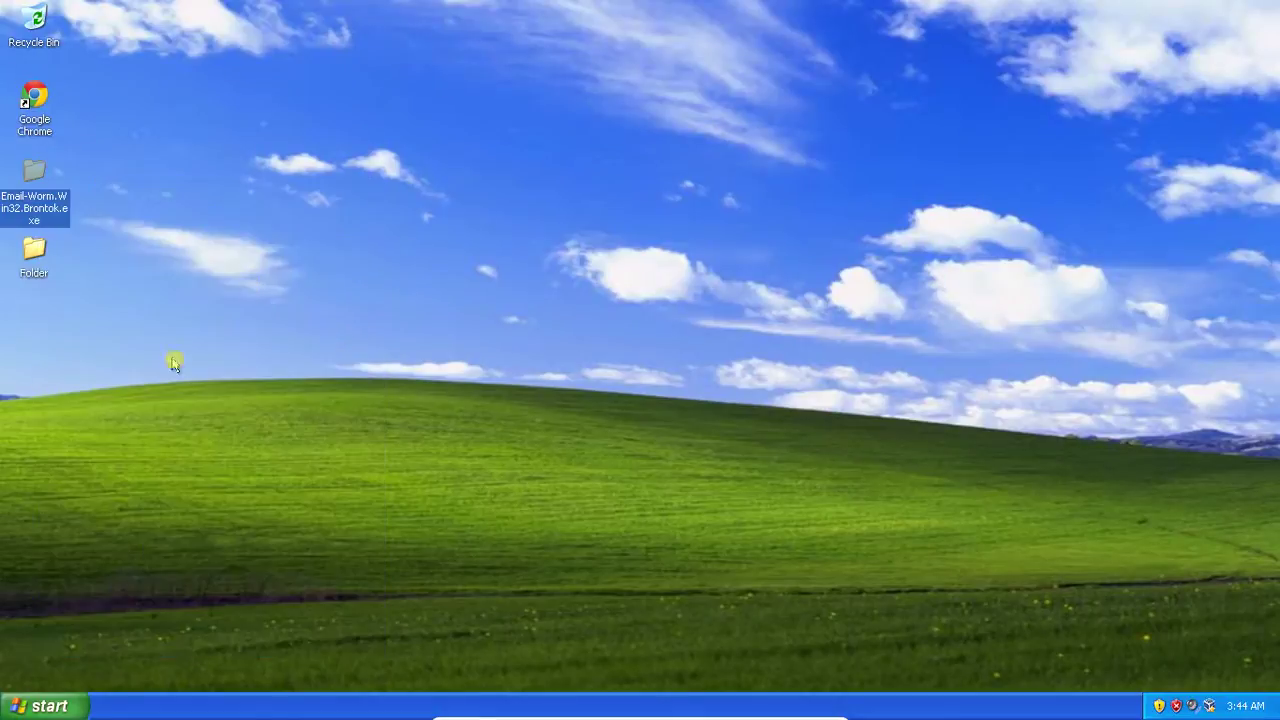
left_click(31, 255)
key("alt+Return")
left_click(369, 268)
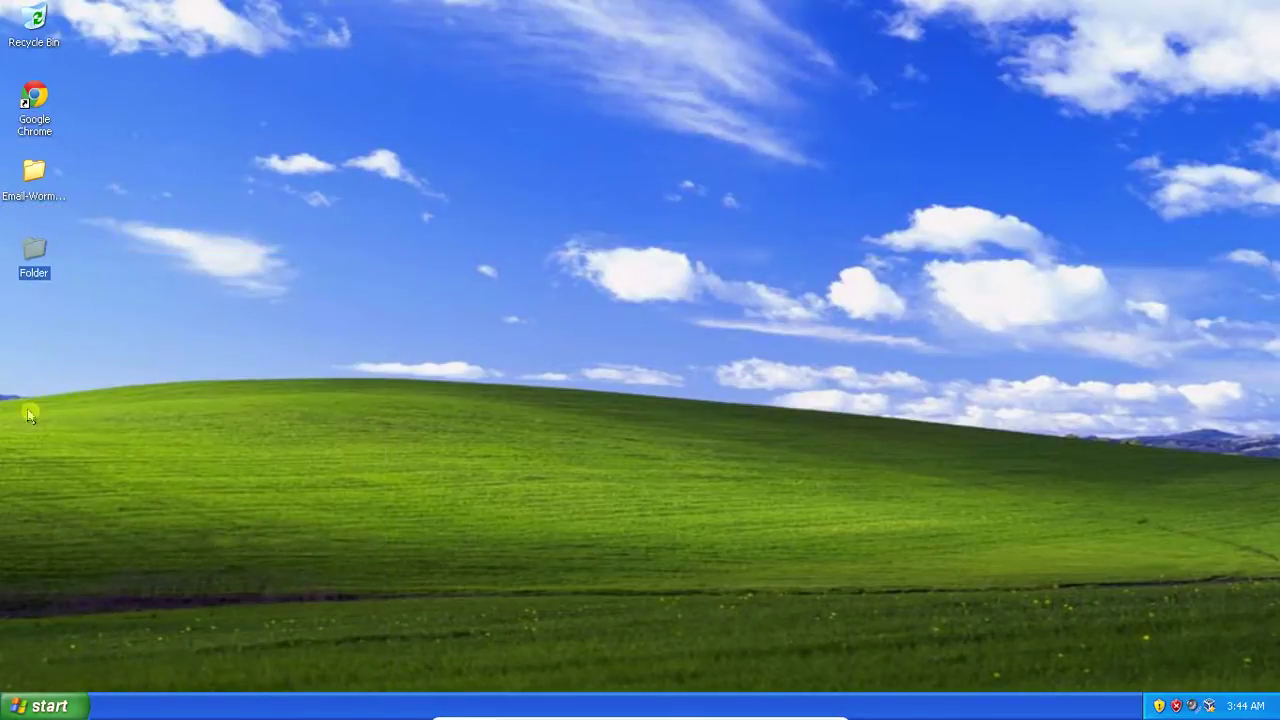
key("alt+Return")
left_click(363, 272)
Check the Run dialog and its program file browser, and leave both without choosing anything.
key("super")
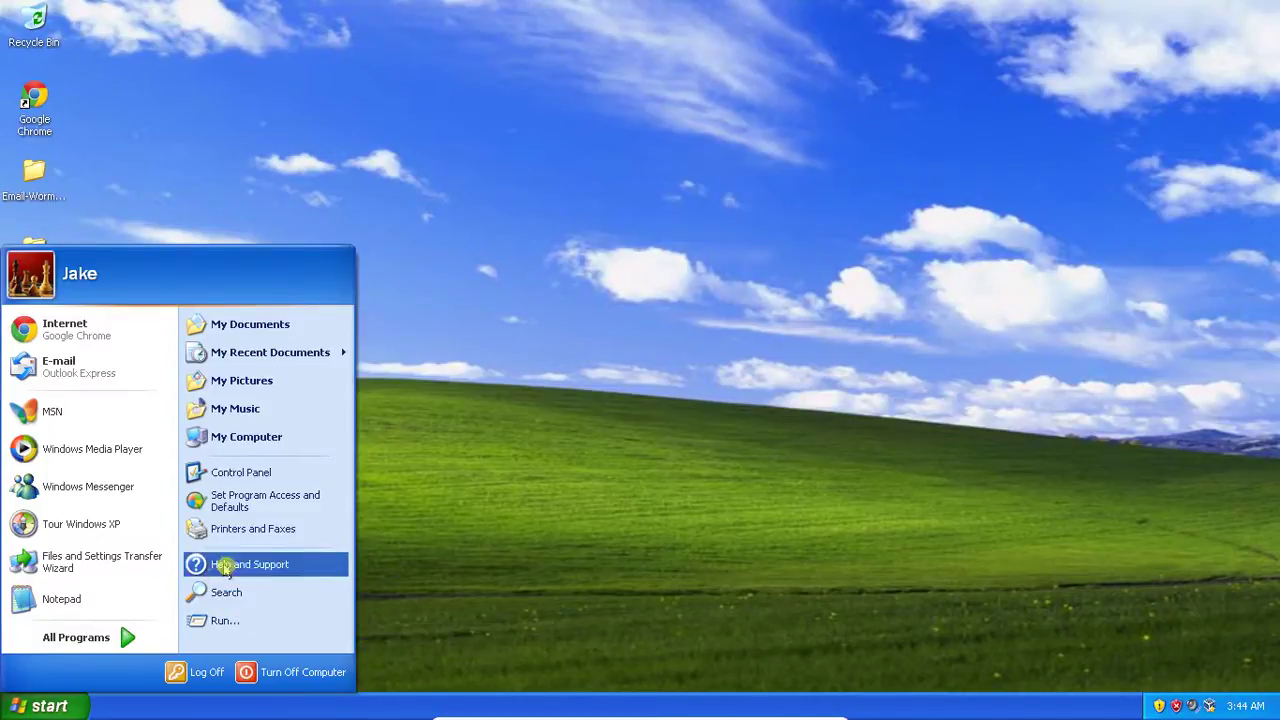
left_click(250, 620)
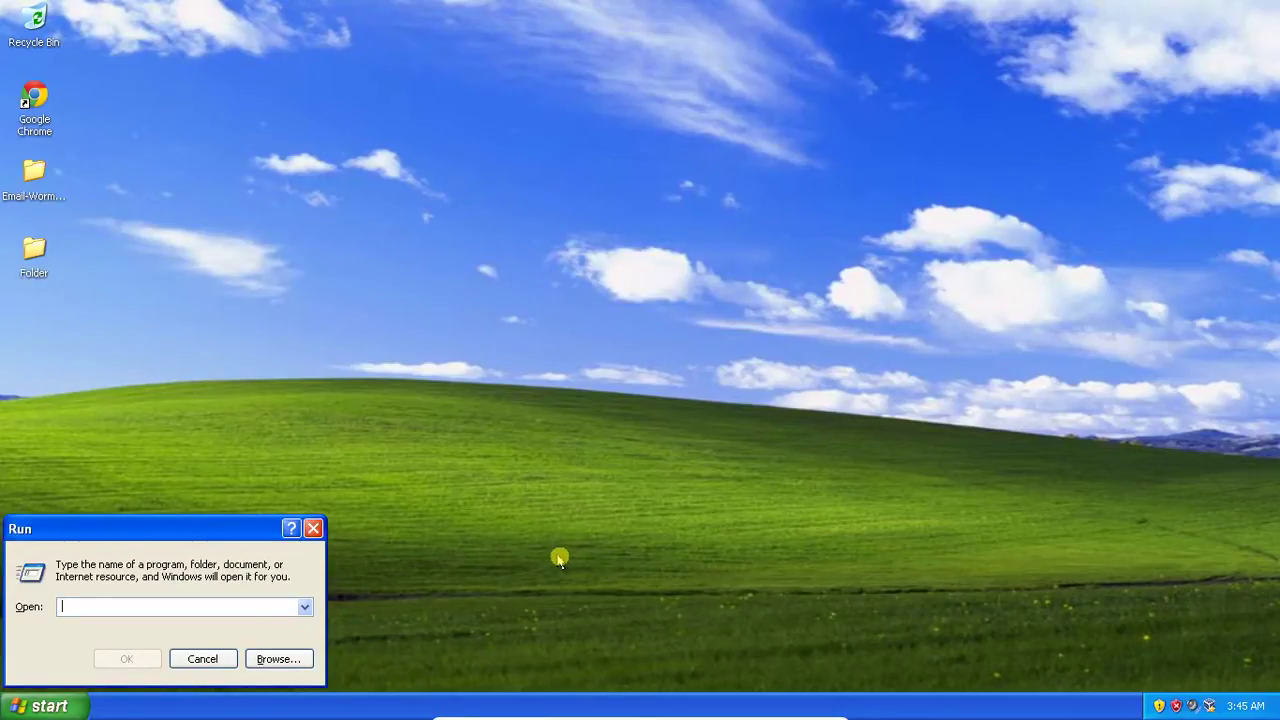
key("alt+b")
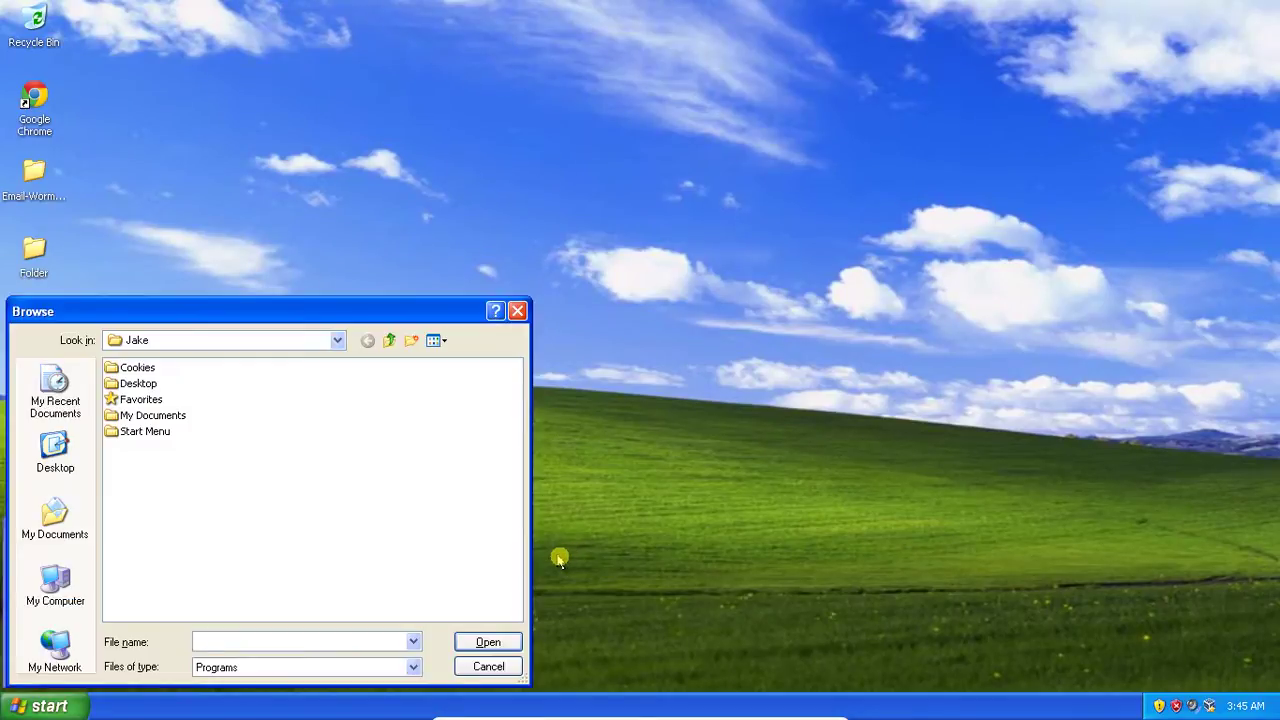
left_click(517, 311)
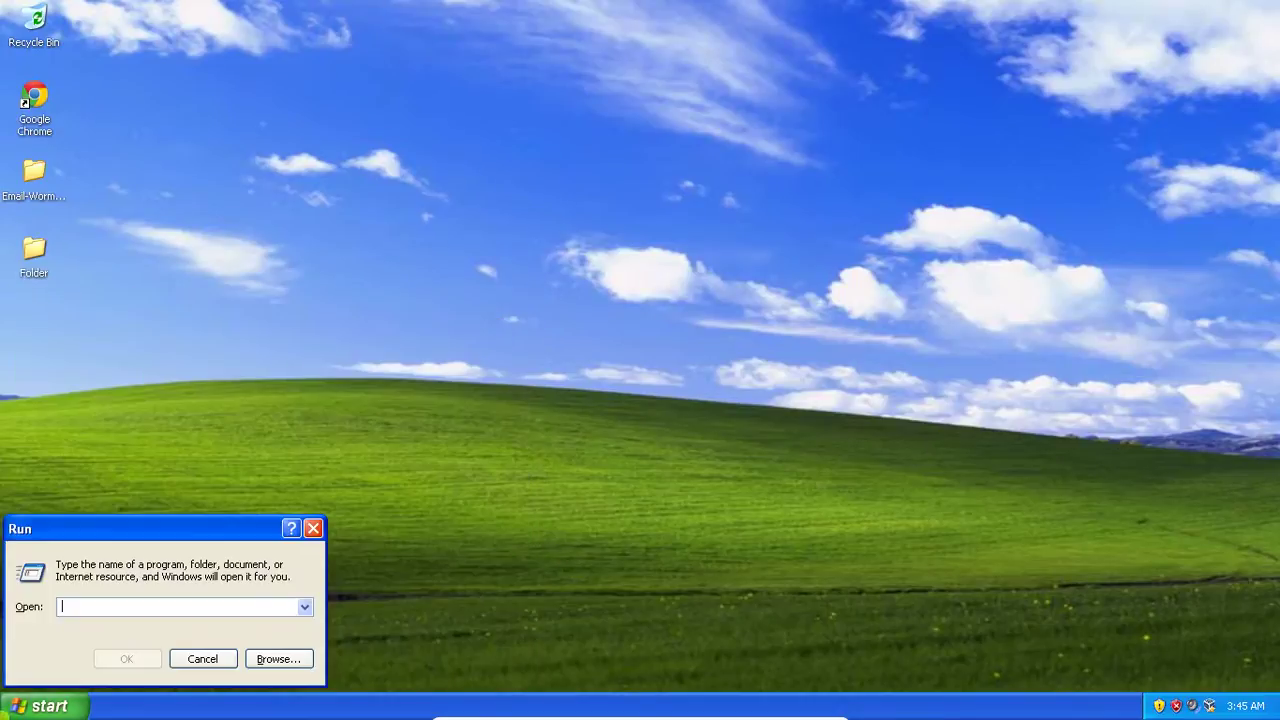
left_click(313, 528)
Create a blank Notepad document and save it in My Documents under the file name .exe.
key("super")
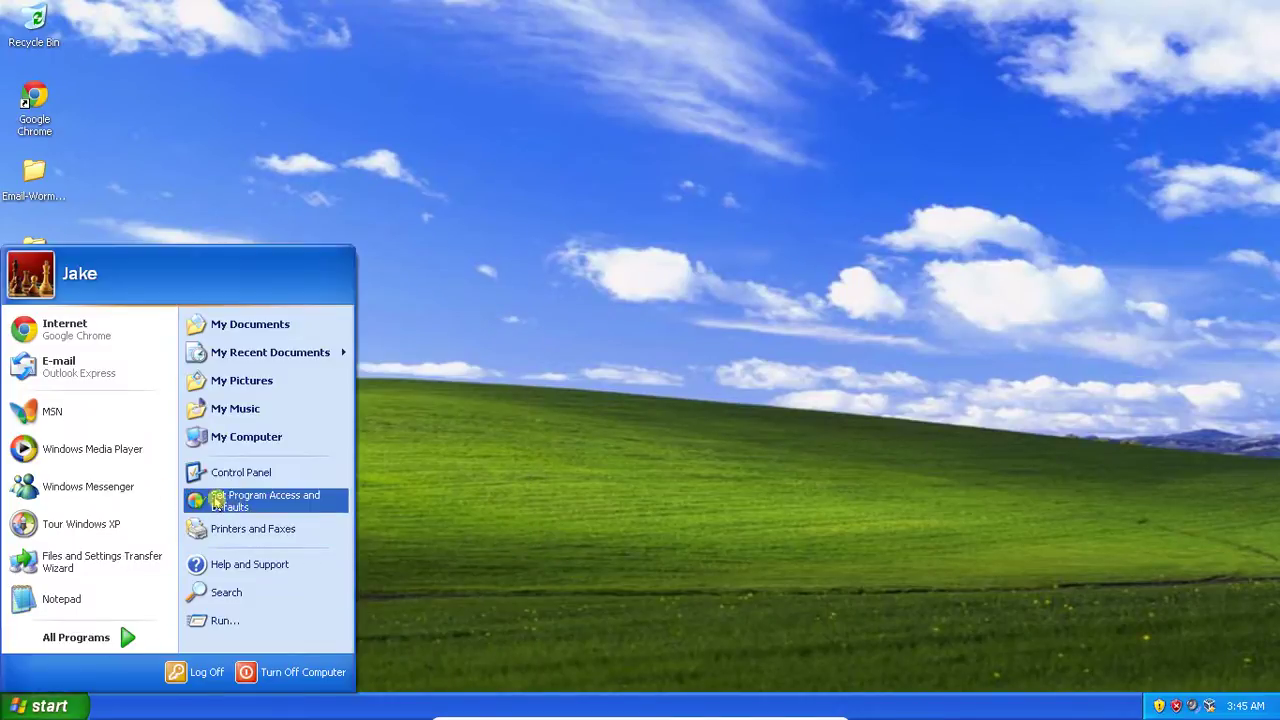
left_click(86, 598)
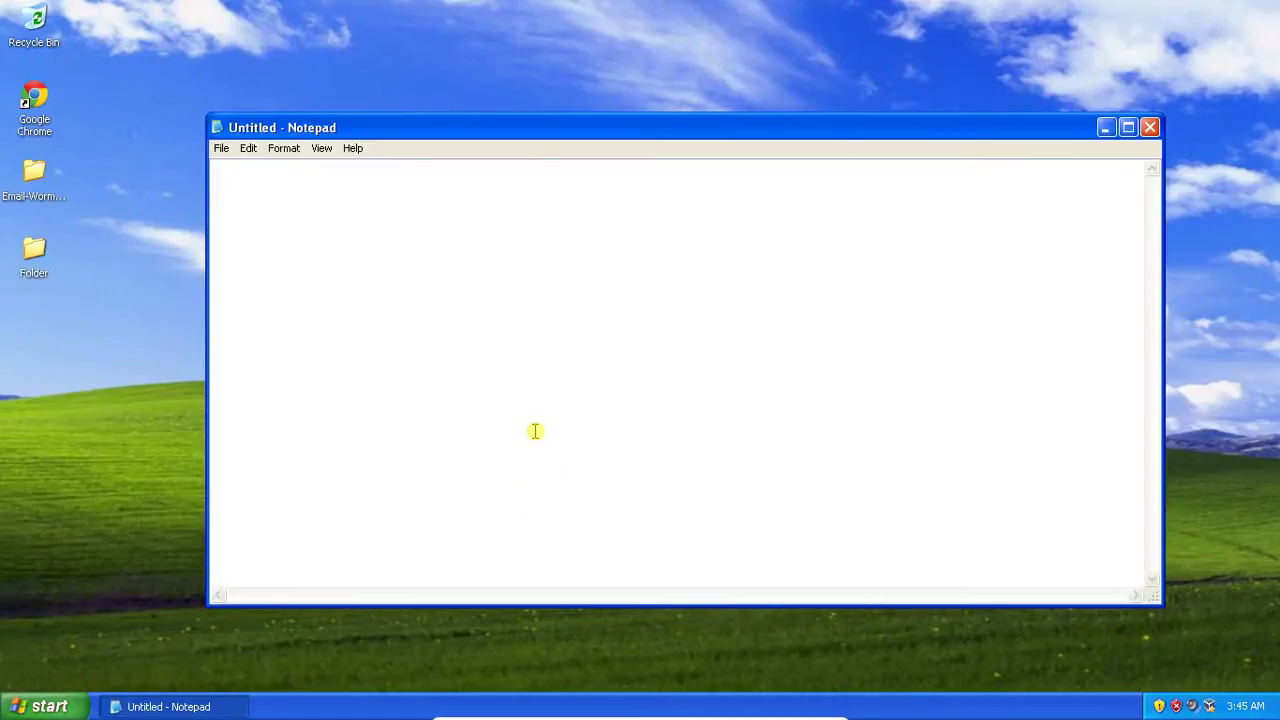
key("alt+f")
key("a")
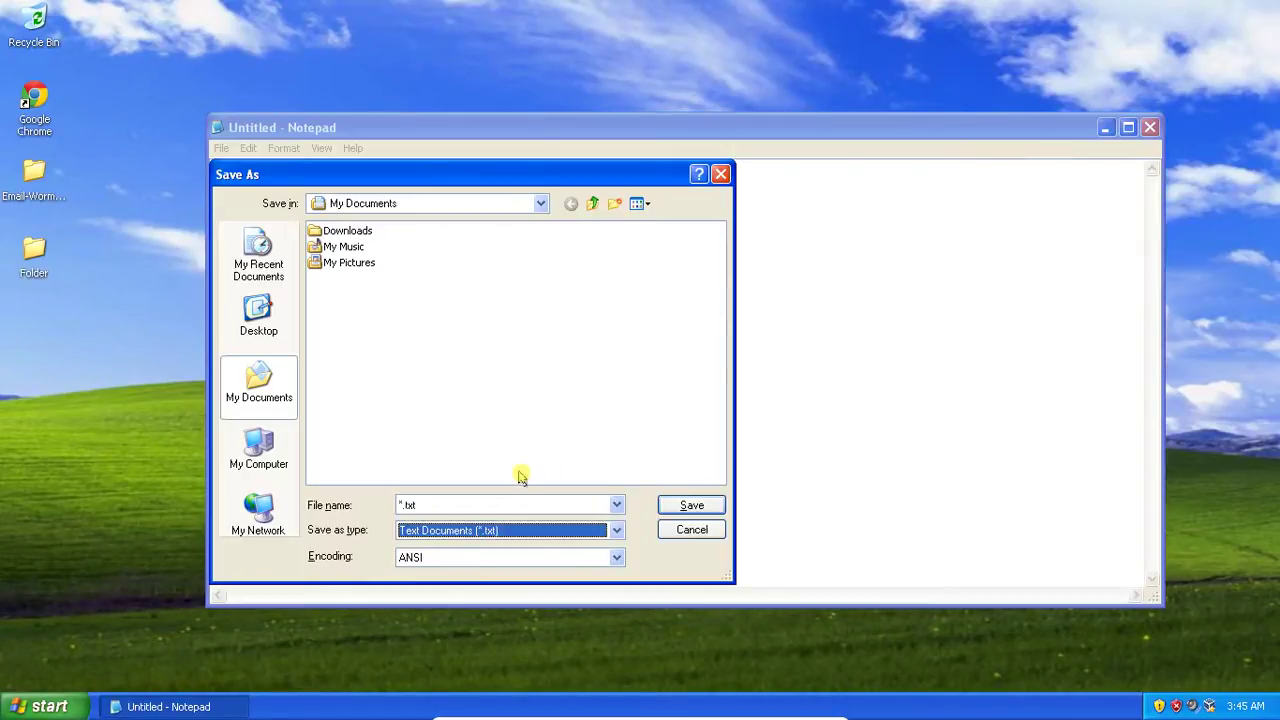
left_click(495, 503)
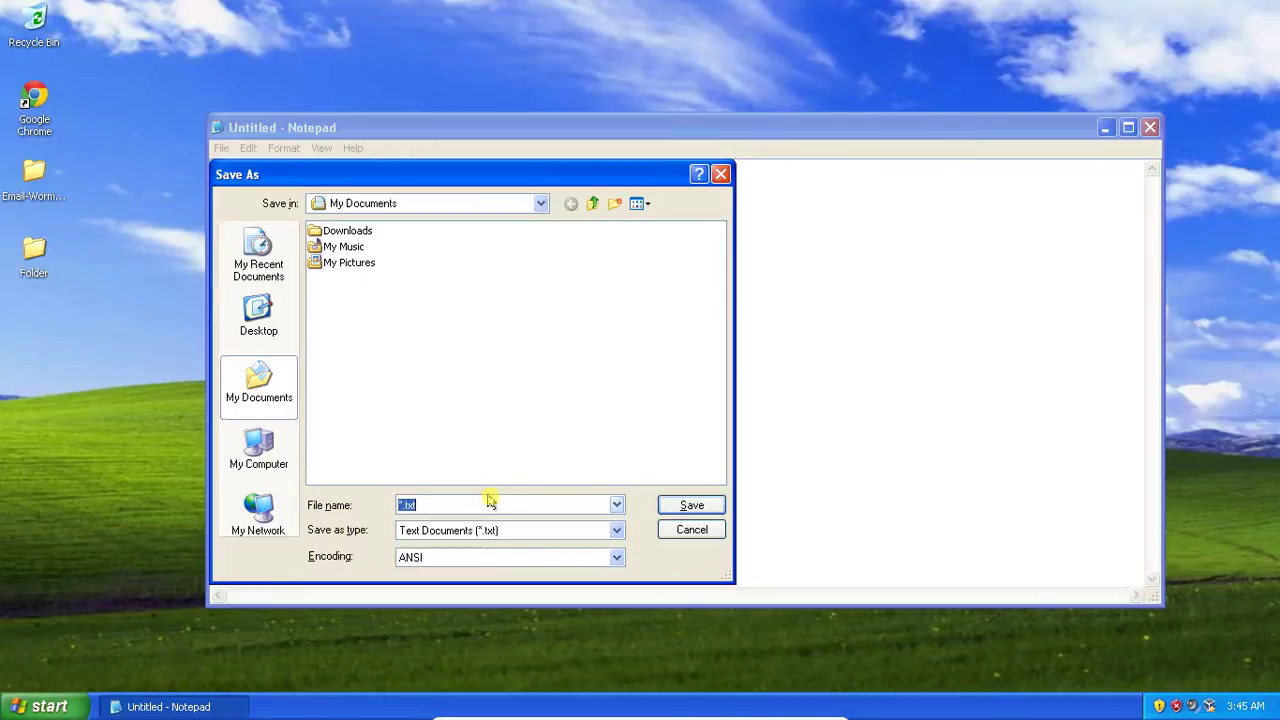
type("codetech")
key("BackSpace")
key("BackSpace")
key("BackSpace")
key("BackSpace")
key("BackSpace")
key("BackSpace")
key("BackSpace")
key("BackSpace")
type(".exe")
left_click(688, 503)
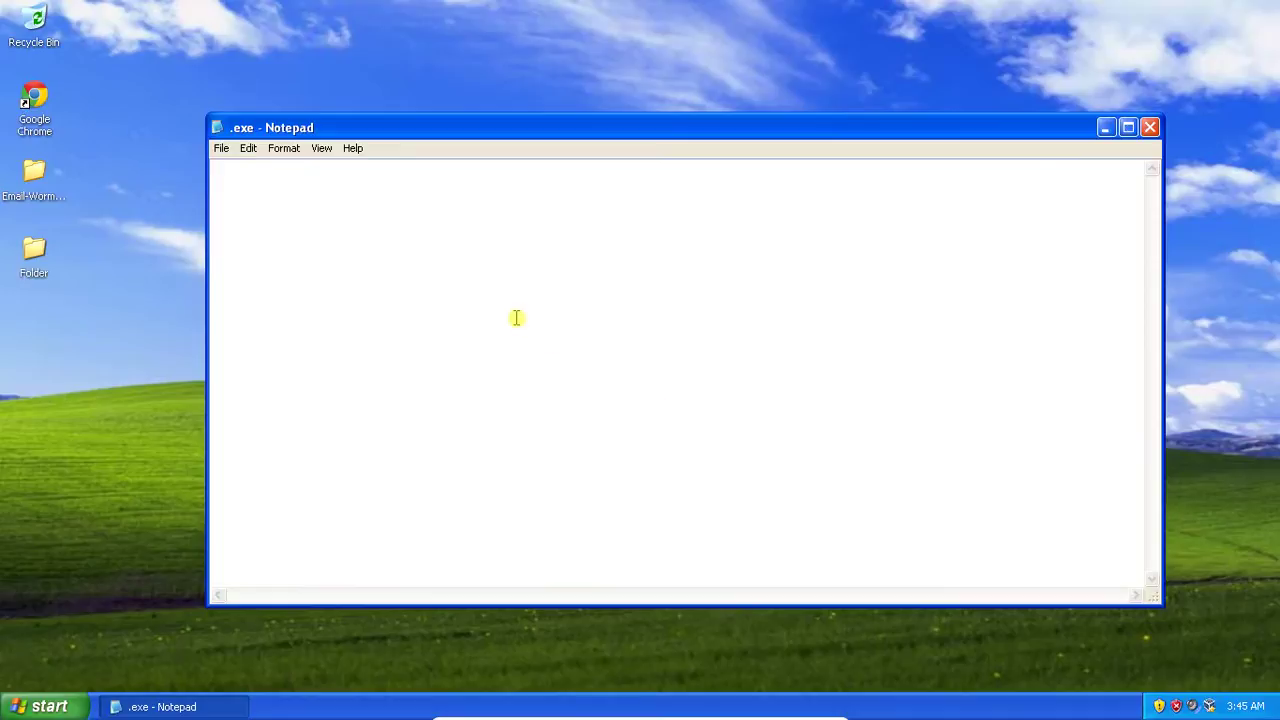
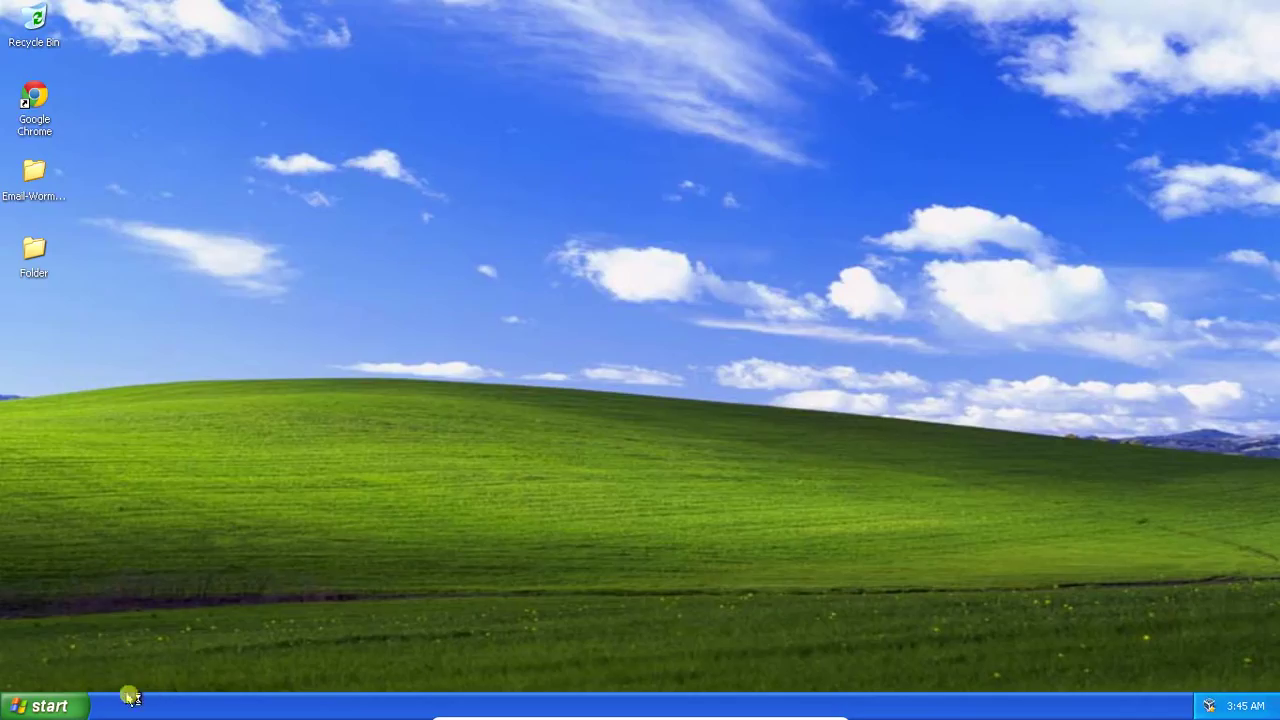
Launch the Registry Editor by running regedit from the Run dialog, and close it.
left_click(48, 706)
left_click(224, 620)
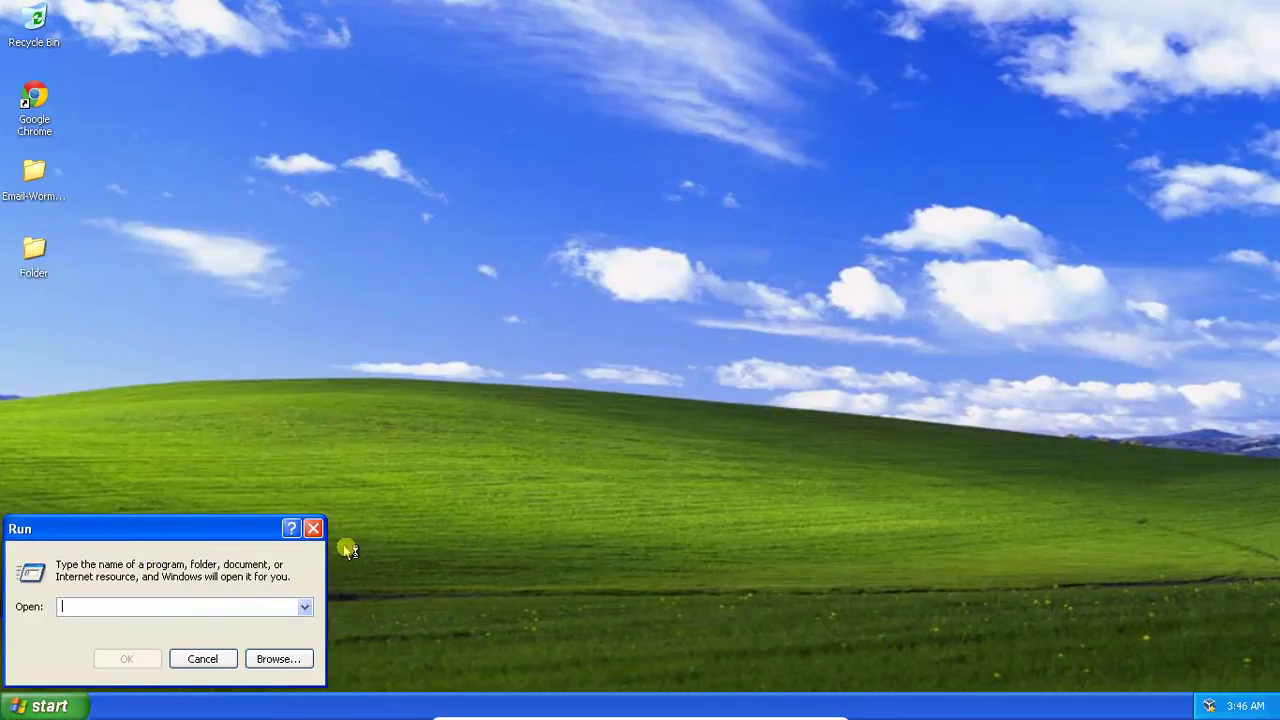
type("regedit")
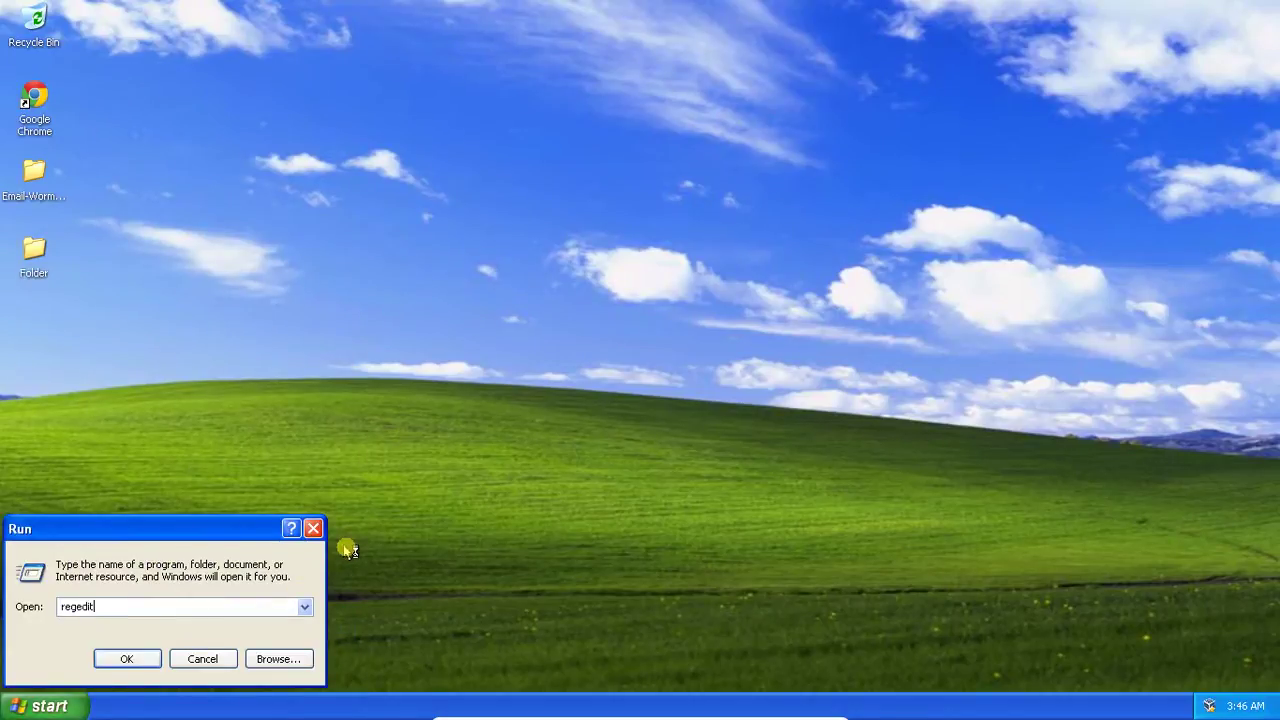
key("Return")
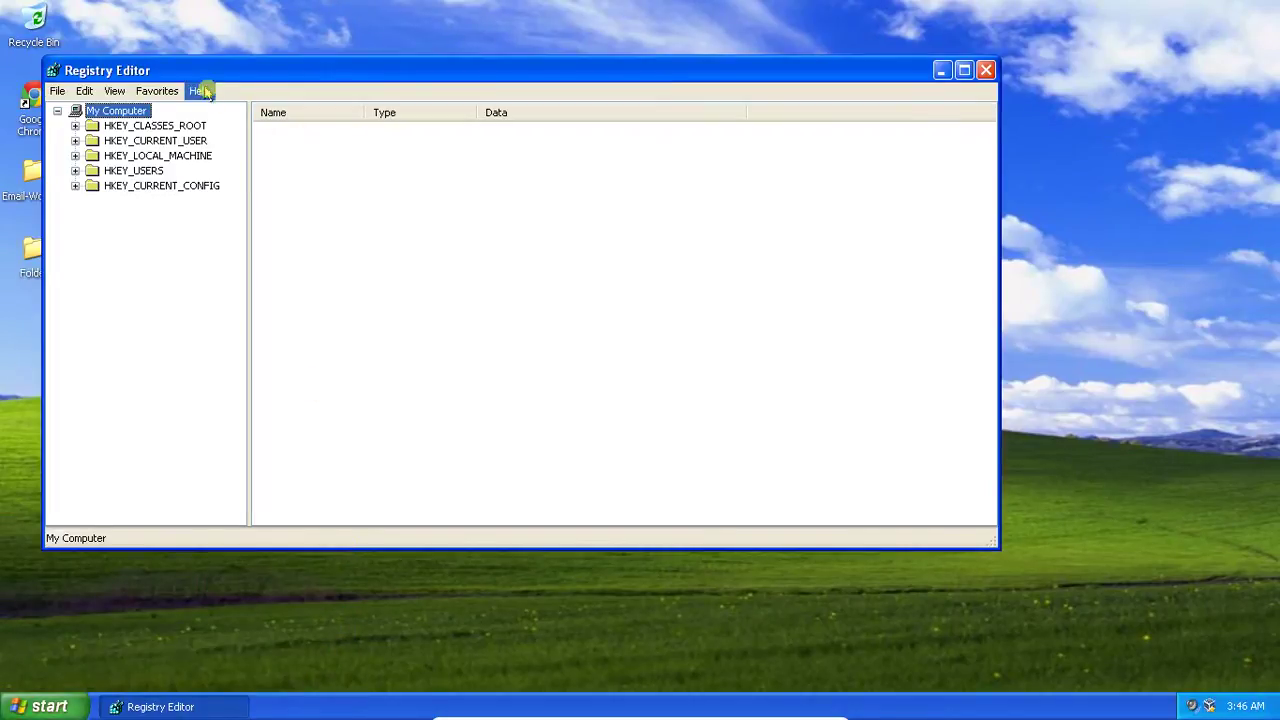
key("alt+F4")
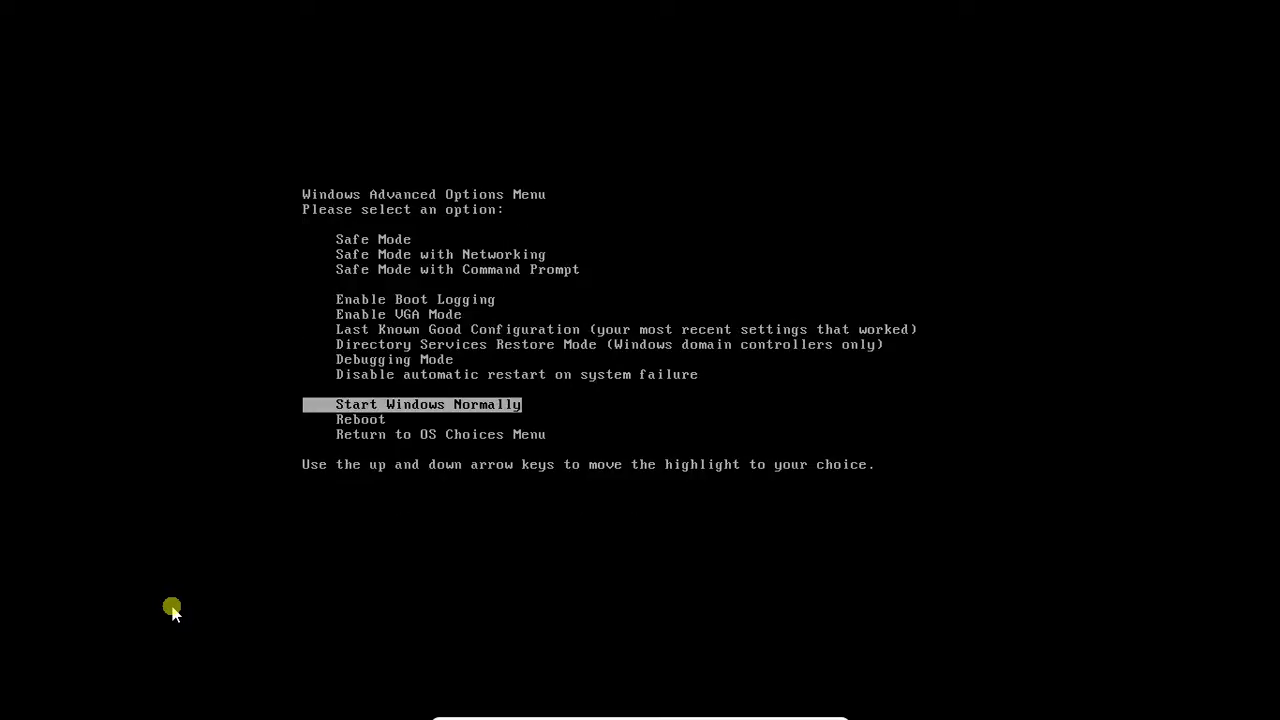
Boot Windows in Safe Mode with Command Prompt and log on as Administrator.
key("Up")
key("Up")
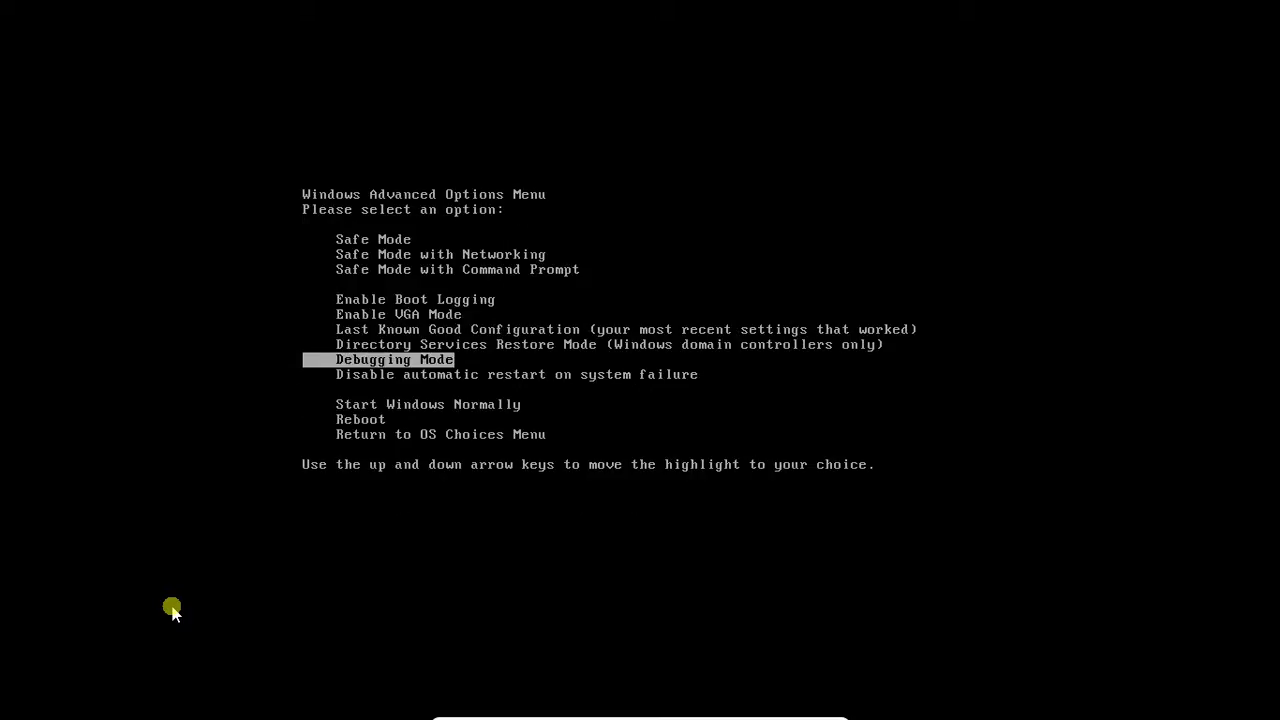
key("Up")
key("Up")
key("Down")
key("Down")
key("Down")
key("Up")
key("Up")
key("Up")
key("Up")
key("Up")
key("Up")
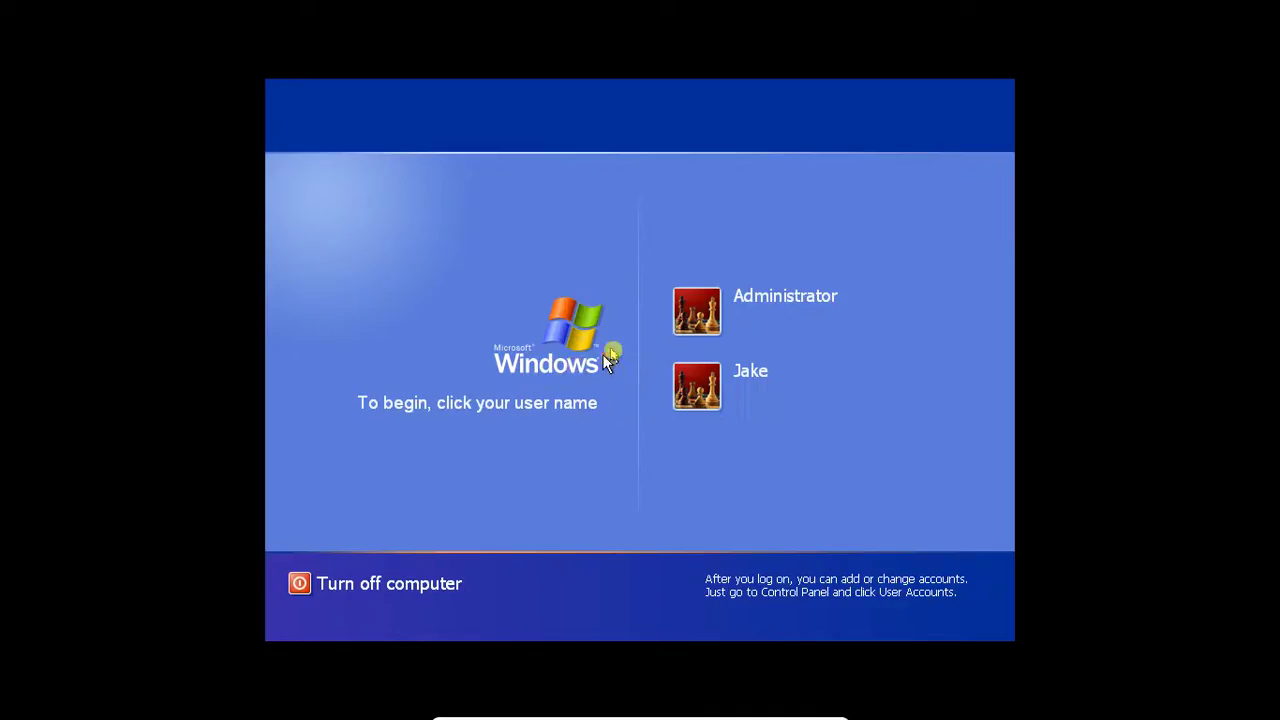
left_click(693, 314)
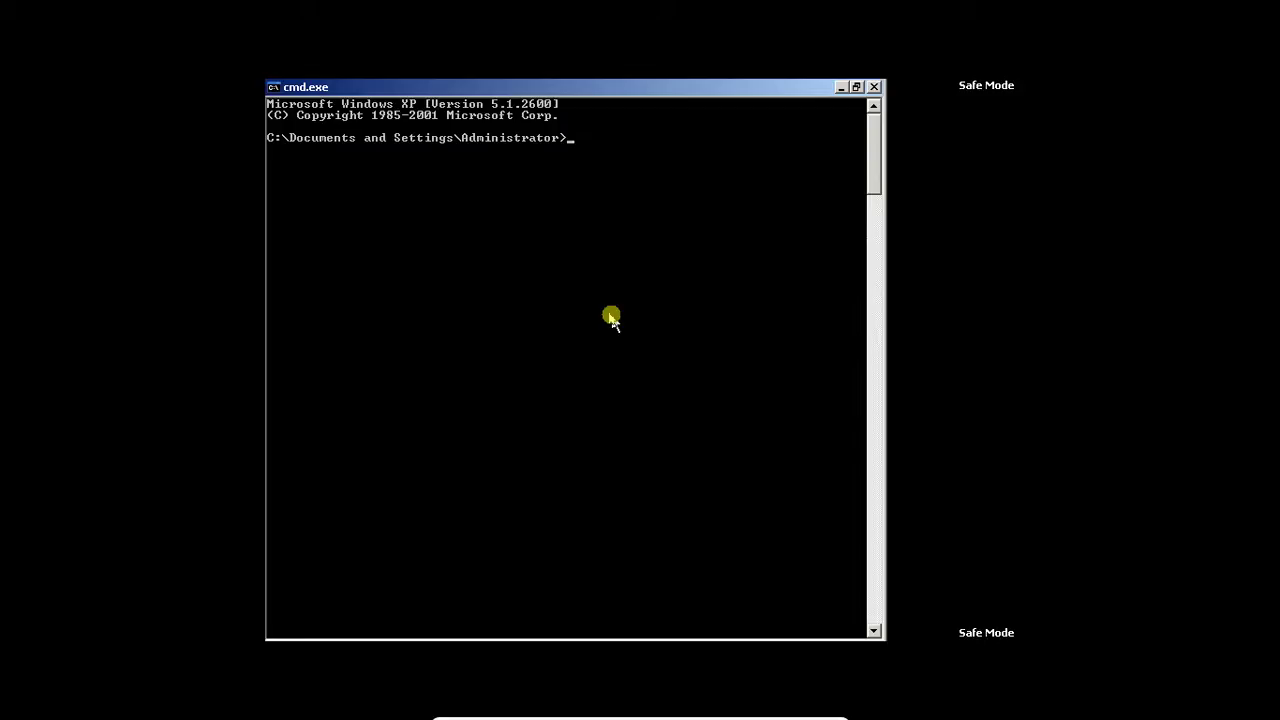
Launch the Registry Editor with regedit from the command prompt and expand HKEY_LOCAL_MACHINE.
type("regedit")
key("Return")
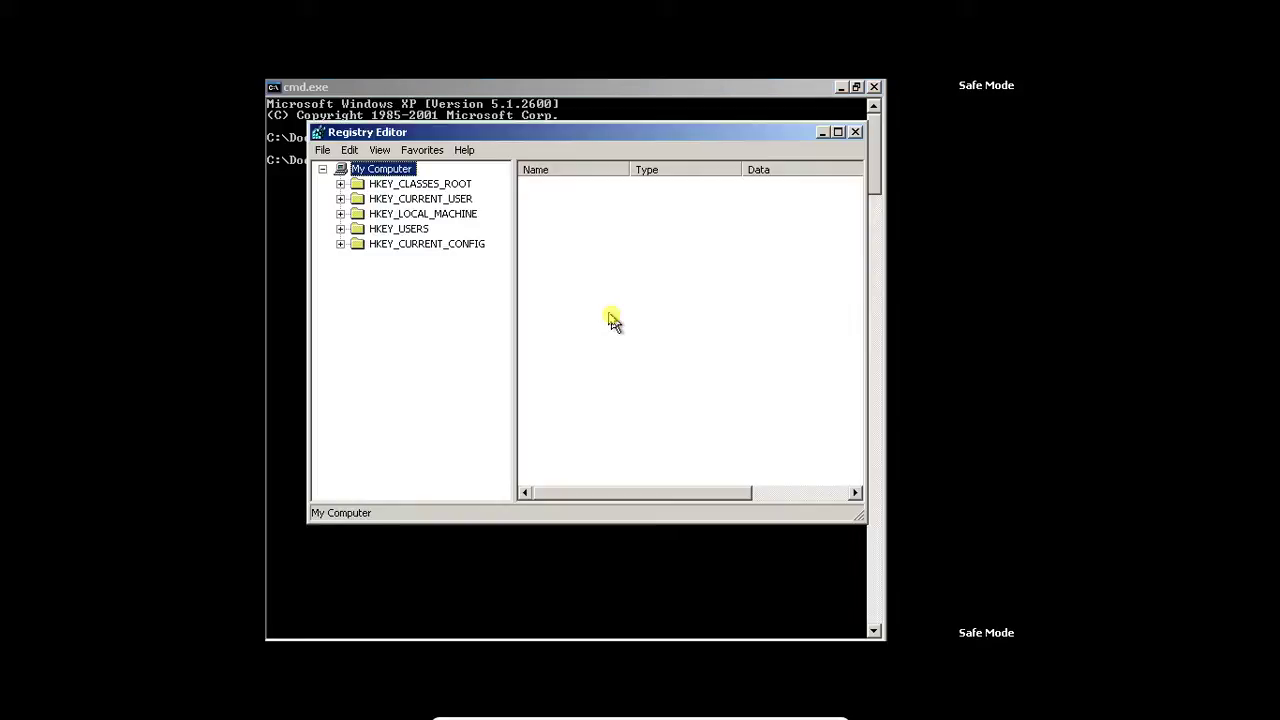
left_click(340, 213)
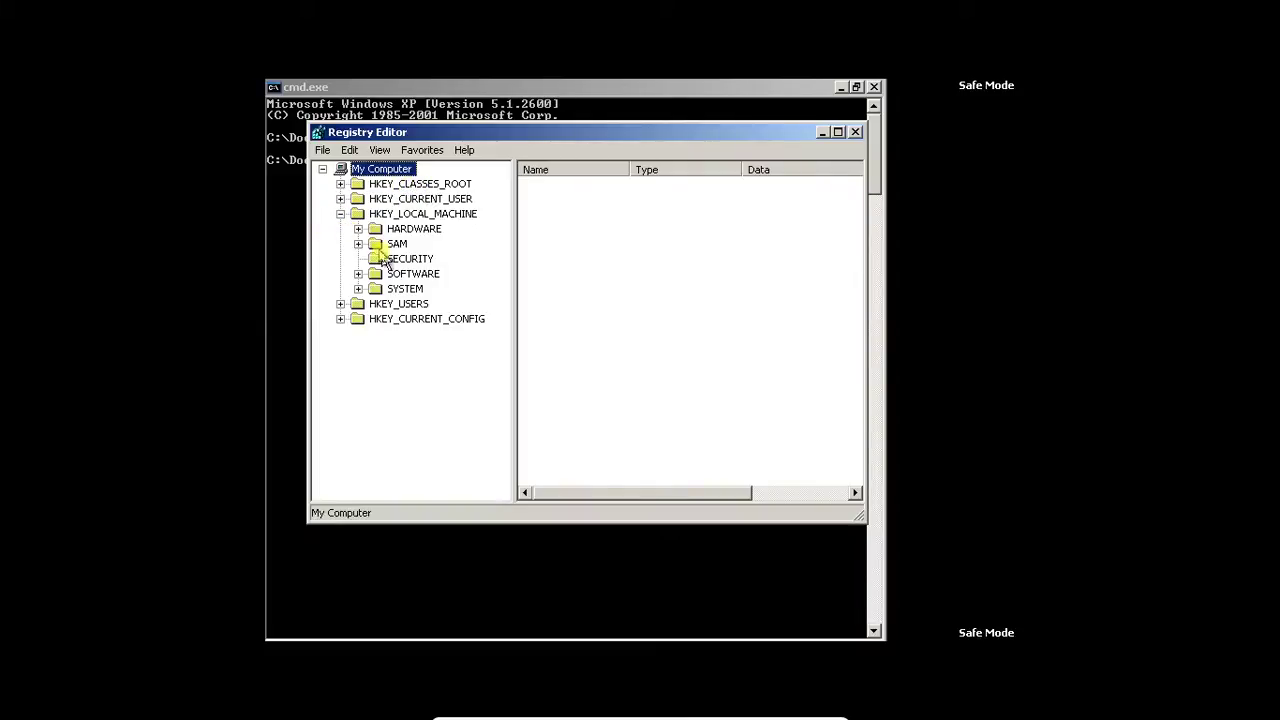
Change the command prompt to C:\ with cd ..\.. and run start . there, choosing to continue in safe mode and dismissing the error.
left_click(588, 115)
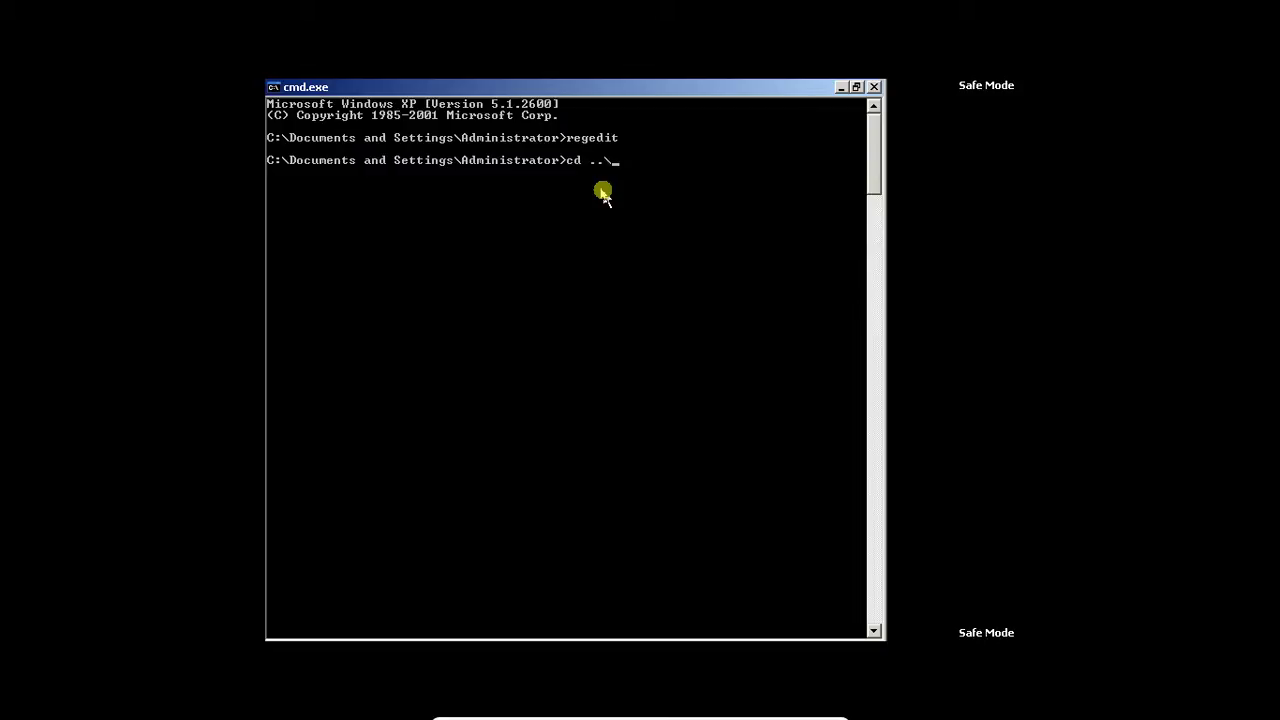
key("Return")
type("dtart")
type("star")
key("Return")
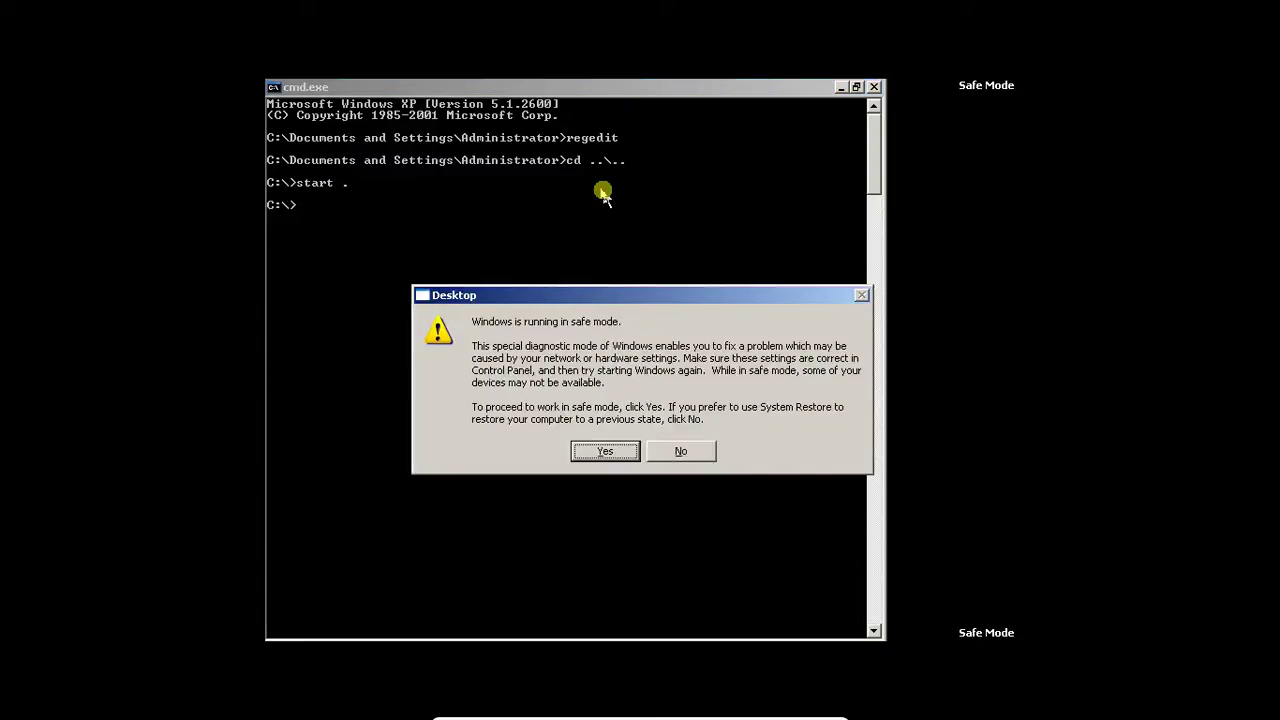
left_click(589, 459)
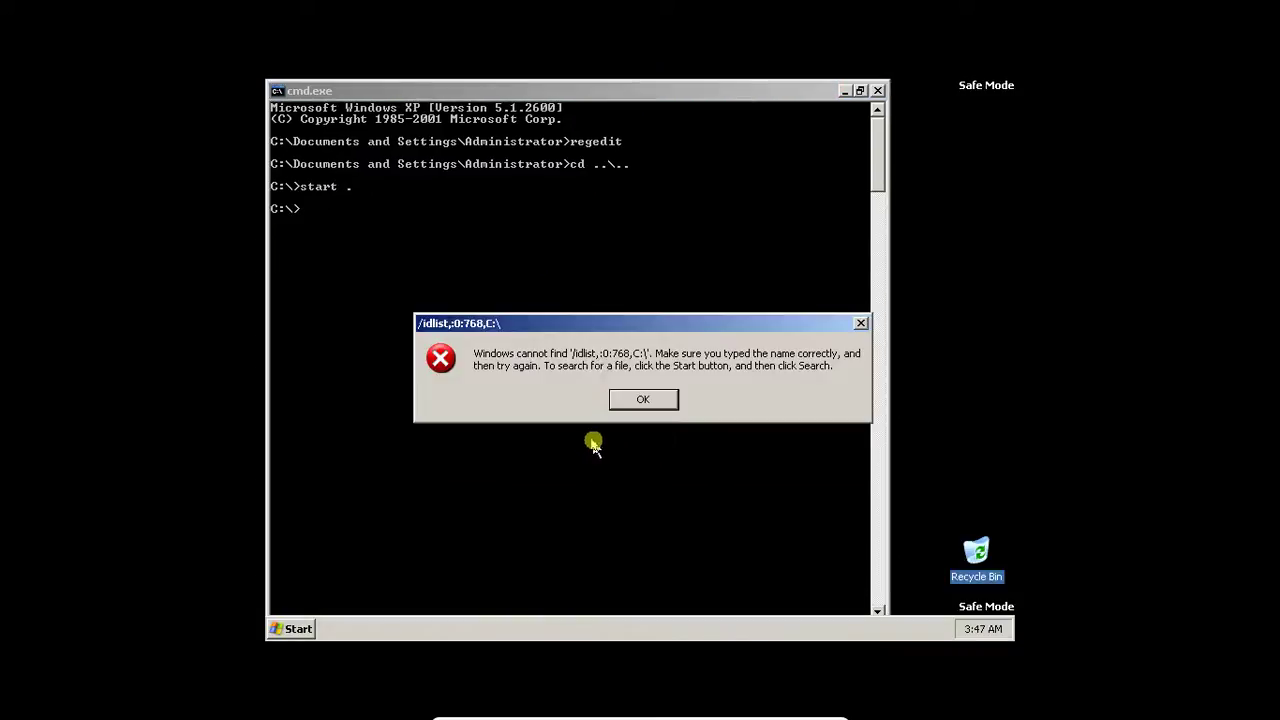
left_click(643, 397)
Return to the Registry Editor and open the key HKEY_LOCAL_MACHINE\SOFTWARE\Microsoft\Windows\CurrentVersion\Run.
left_click(575, 629)
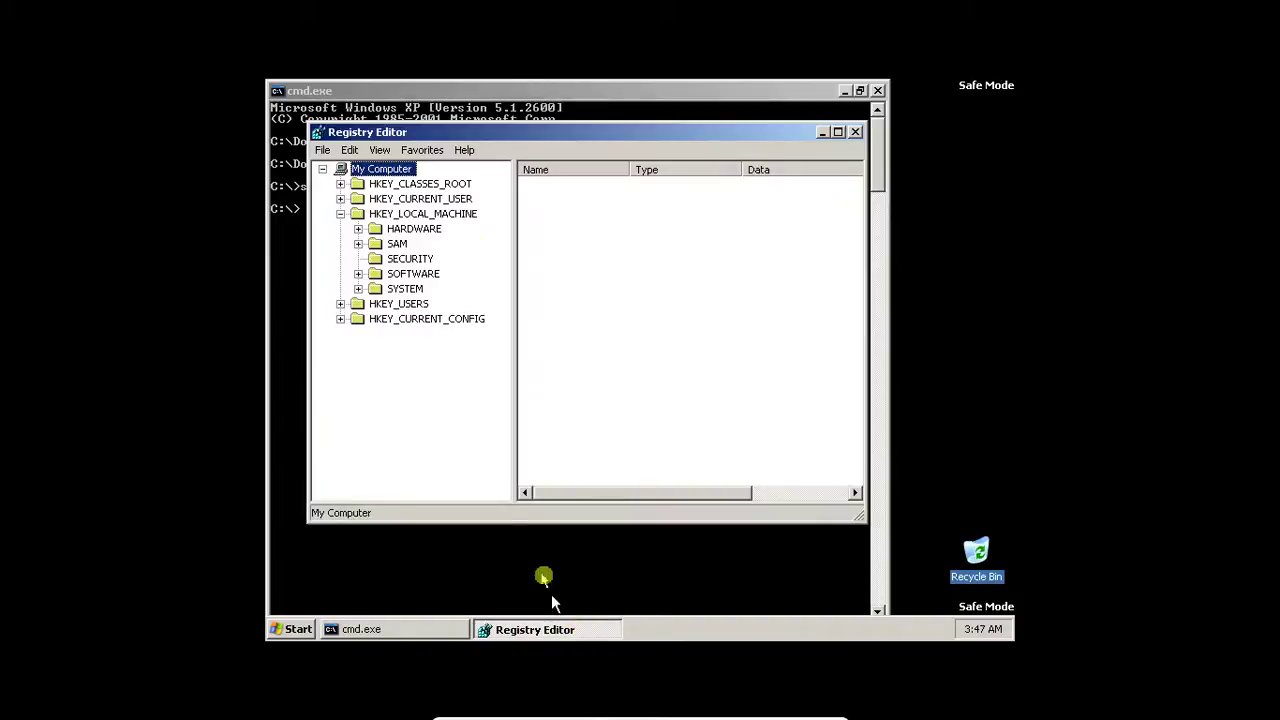
left_click_drag(505, 140, 649, 152)
left_click(503, 286)
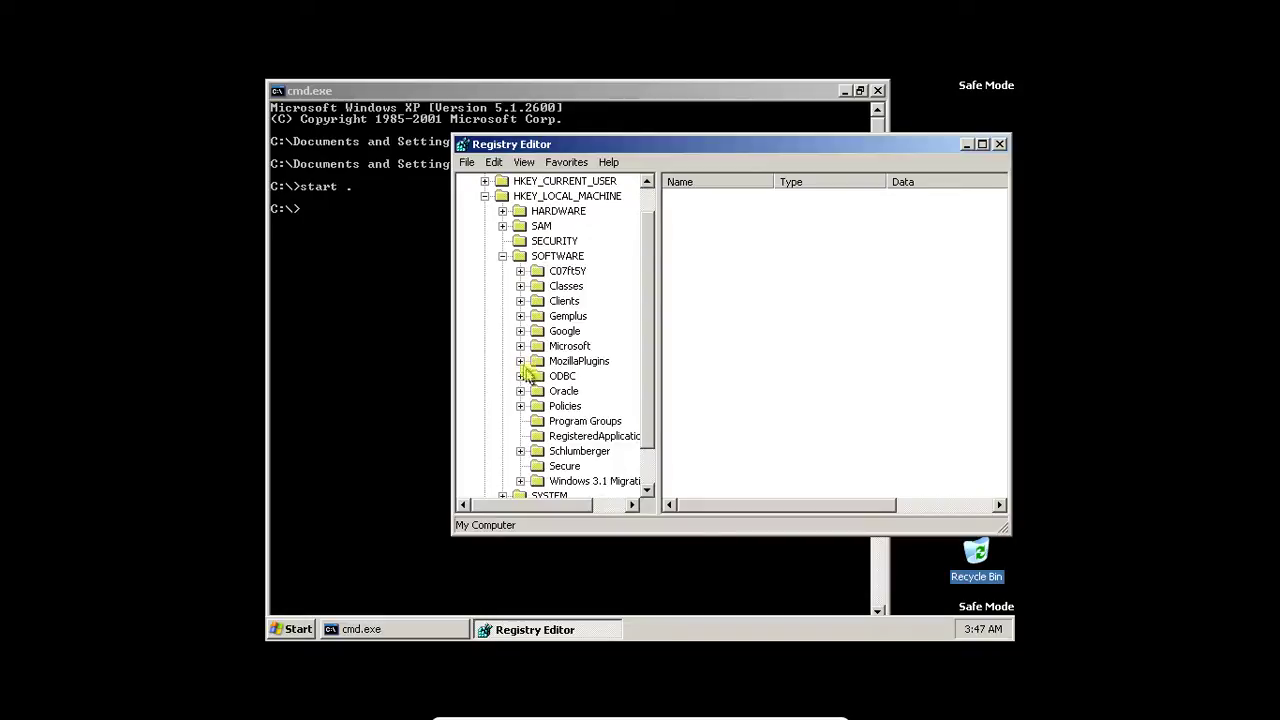
left_click(520, 346)
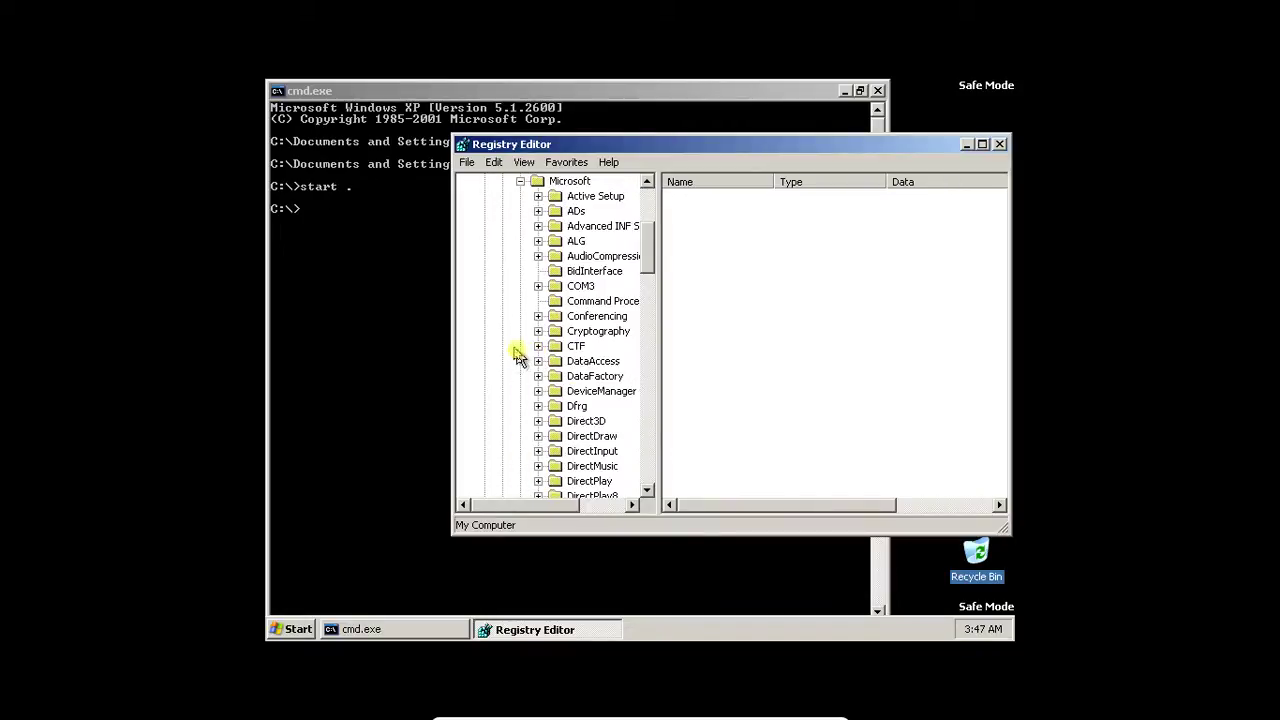
scroll(538, 465, "down", 1)
scroll(540, 465, "down", 5)
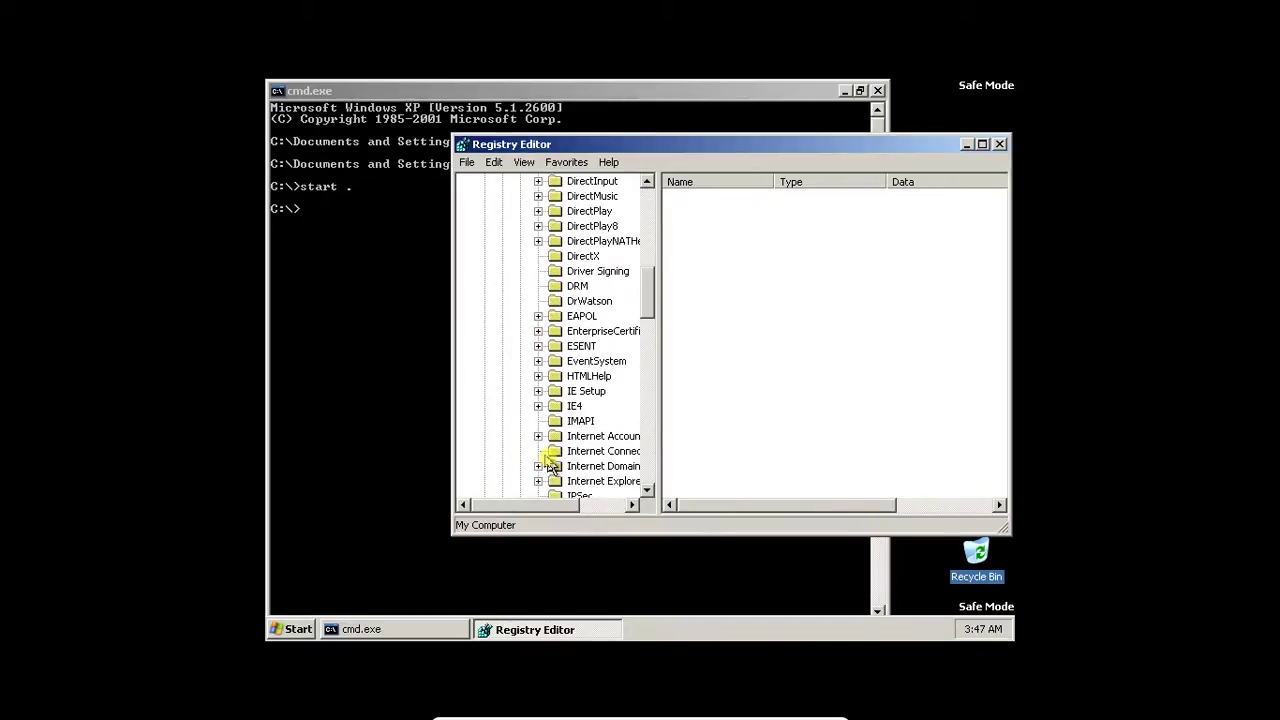
scroll(538, 453, "down", 6)
scroll(538, 453, "down", 1)
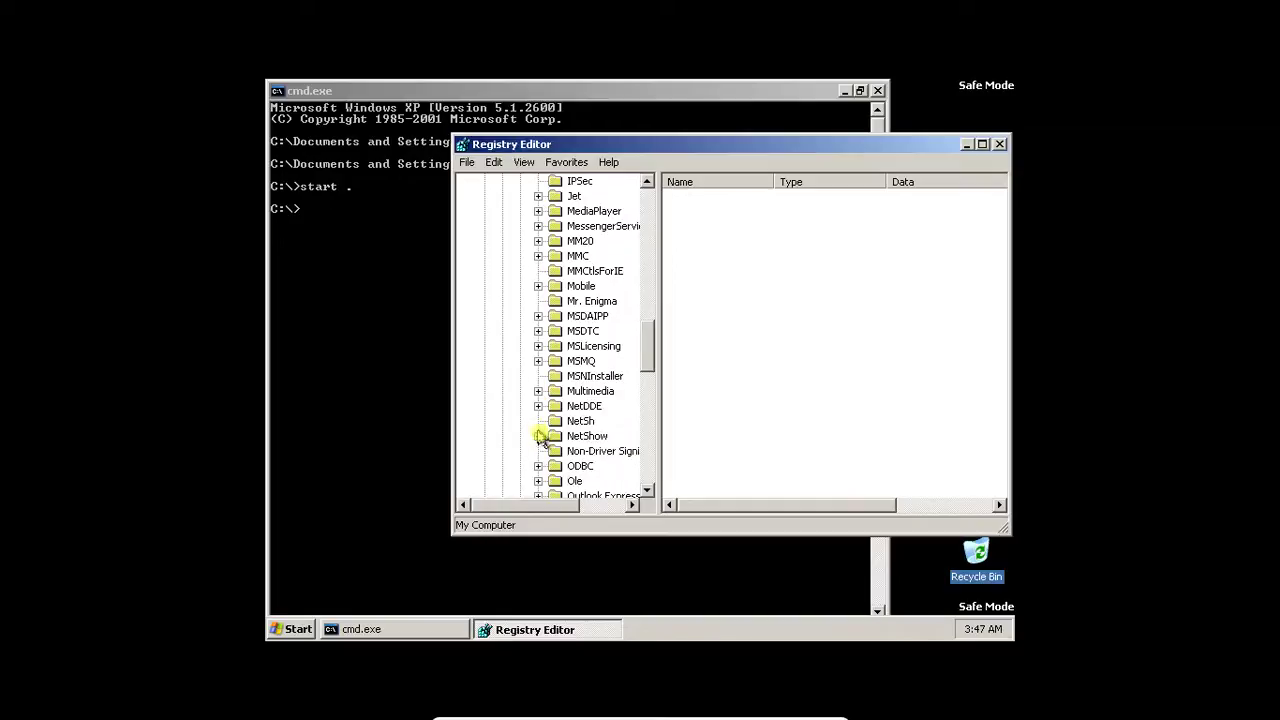
scroll(537, 458, "down", 8)
scroll(537, 458, "down", 3)
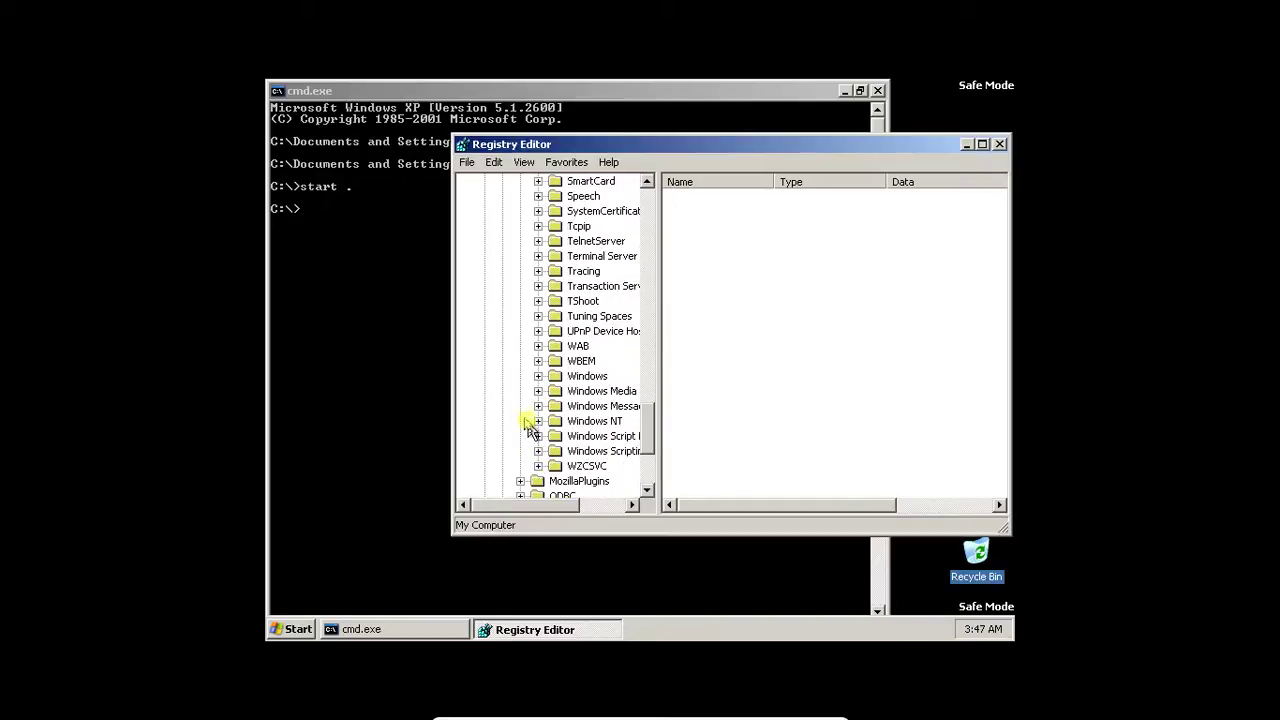
left_click(538, 376)
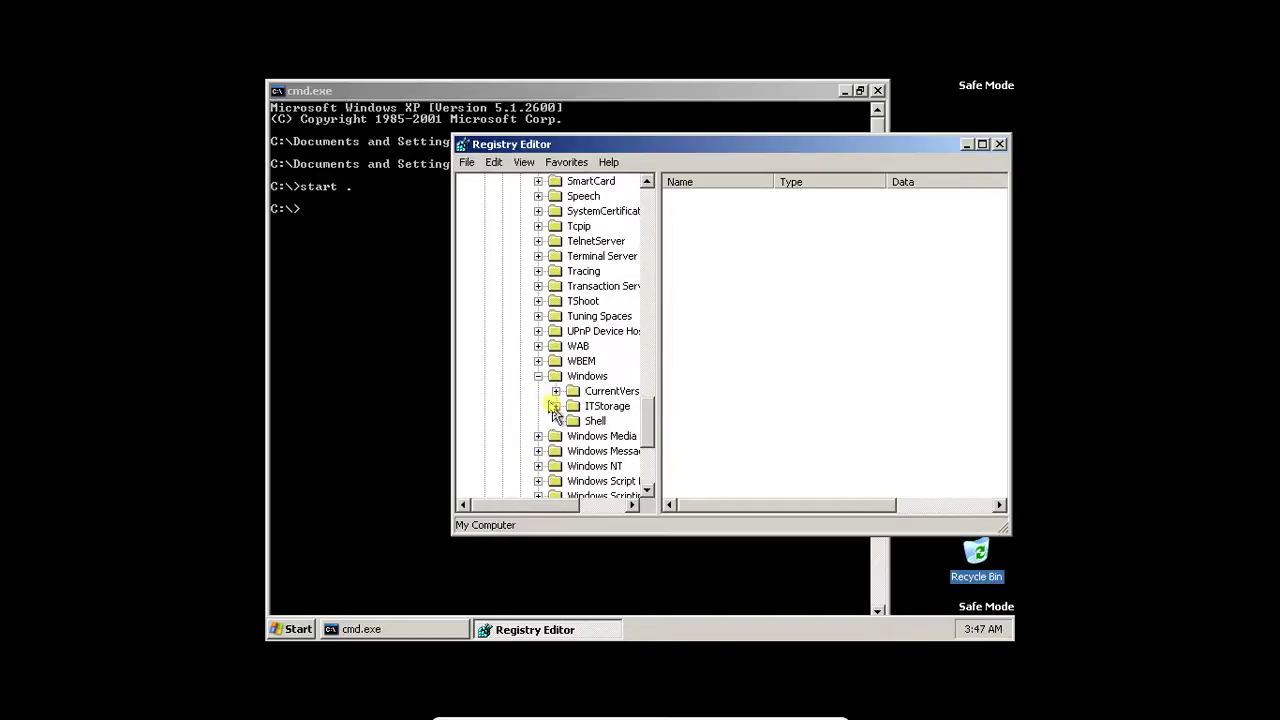
left_click(556, 391)
scroll(612, 440, "down", 3)
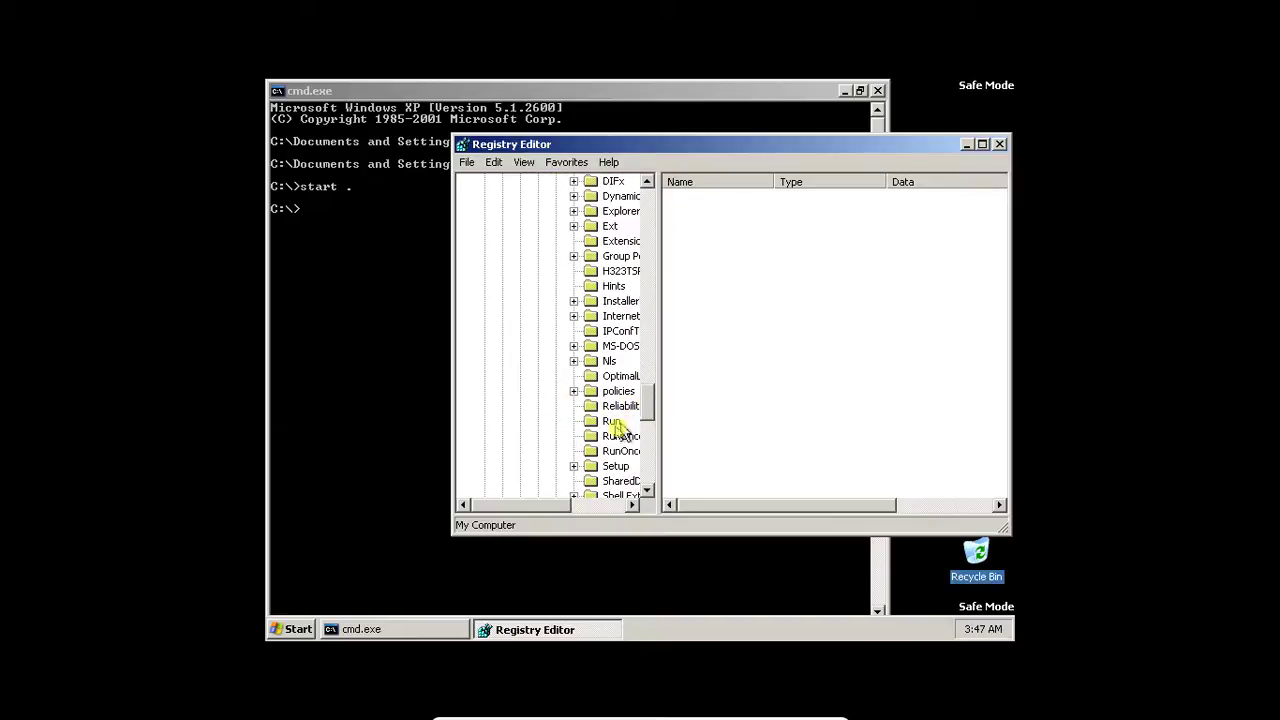
left_click(614, 422)
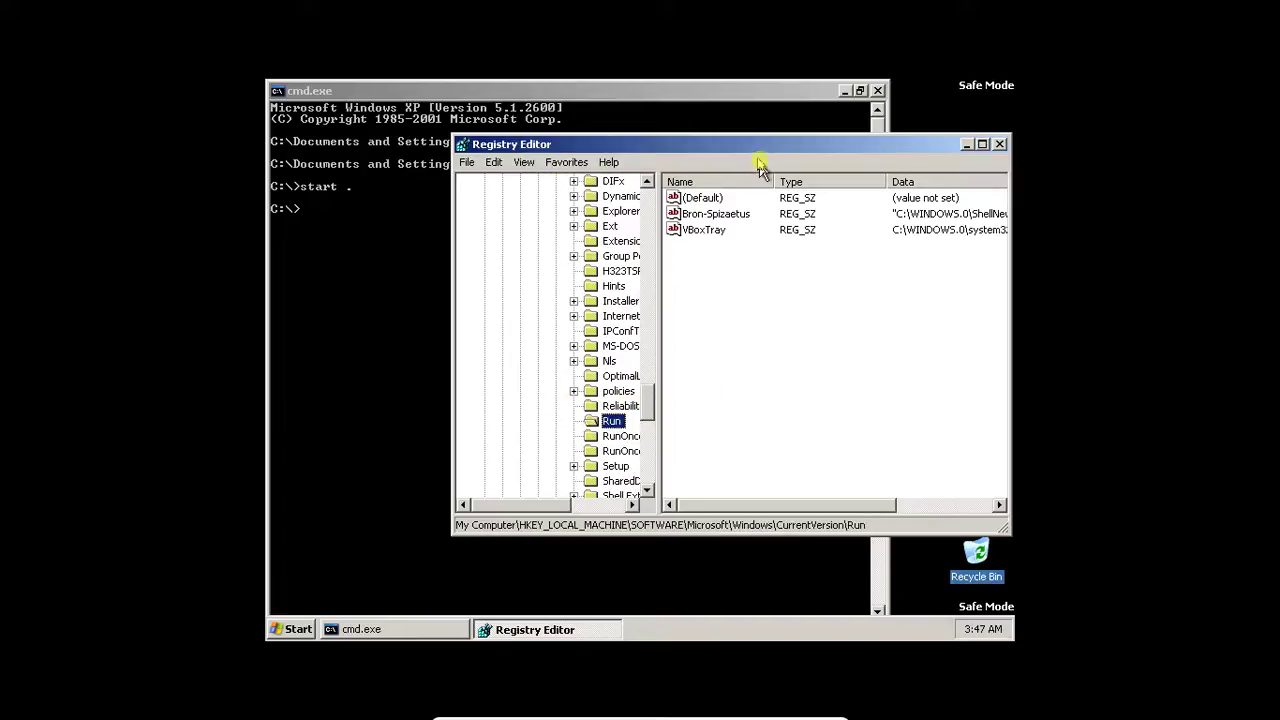
Widen the Registry Editor window and delete the Bron-Spizaetus value from the Run key.
left_click_drag(700, 148, 517, 160)
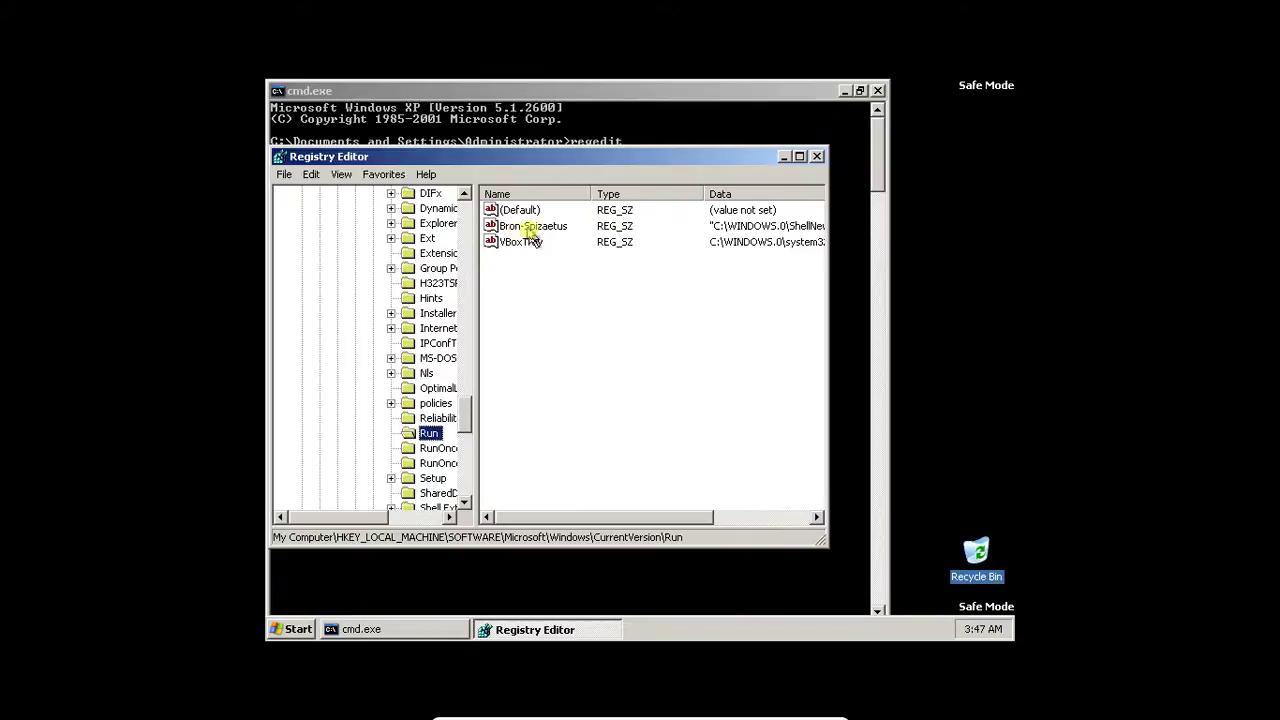
left_click(530, 226)
left_click_drag(836, 296, 1000, 331)
right_click(557, 233)
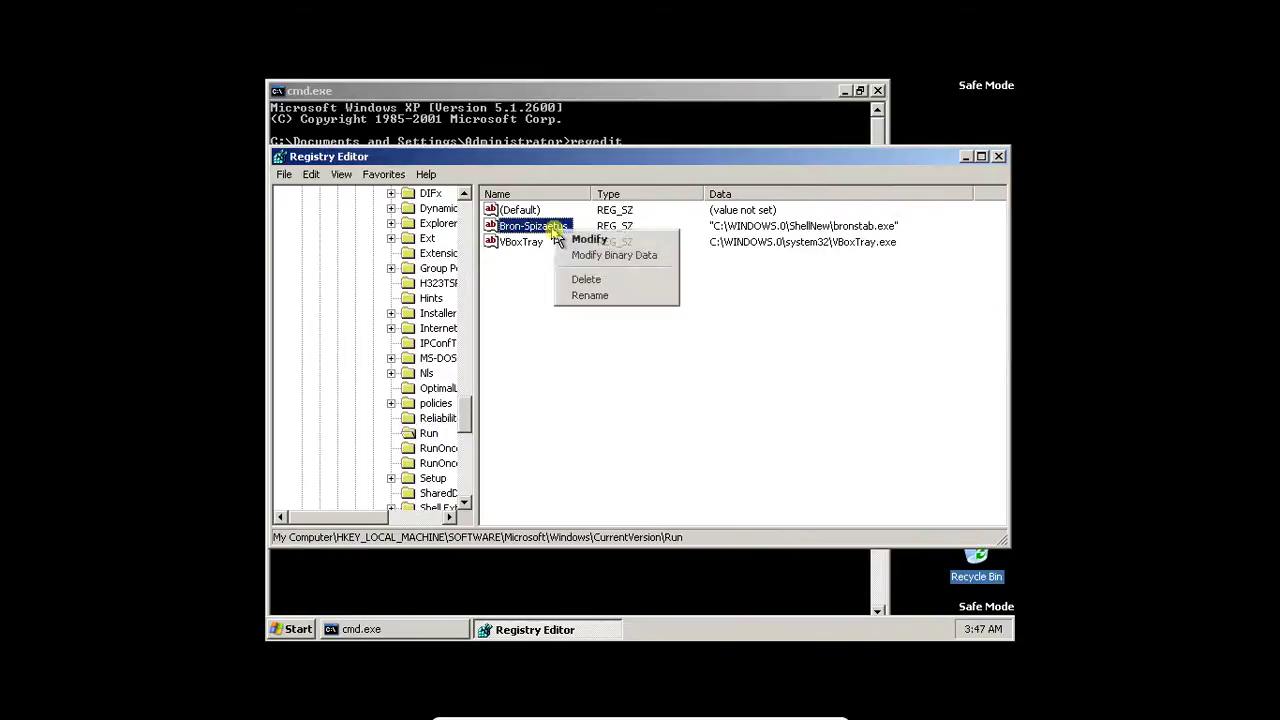
left_click(598, 282)
left_click(604, 399)
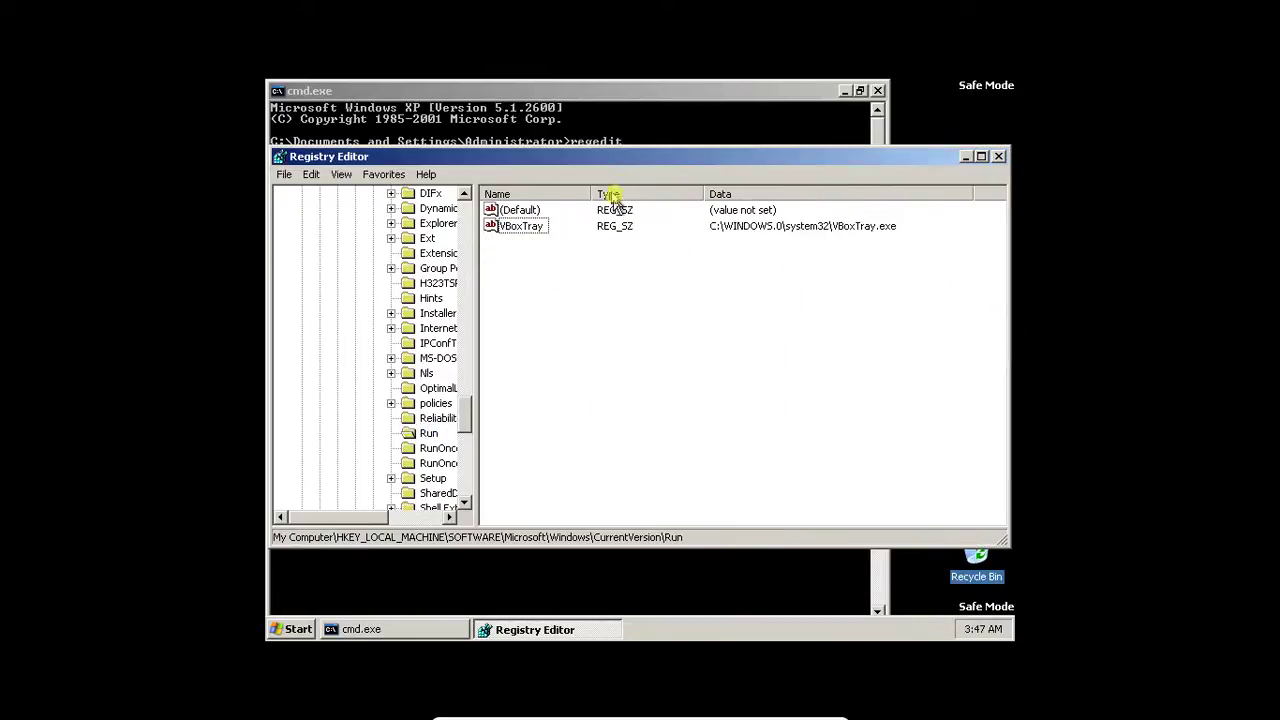
Go back to the command prompt and try the commands msconfig and run.
left_click_drag(630, 150, 727, 212)
left_click(697, 200)
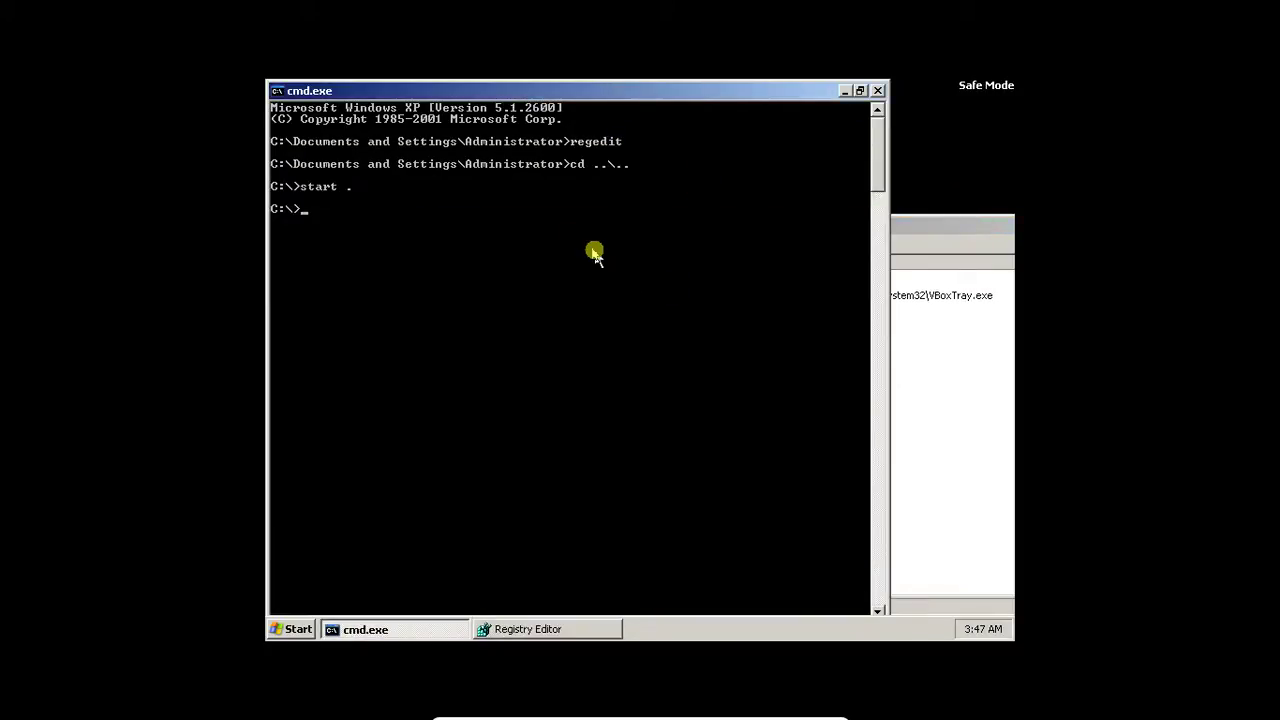
type("msconfig")
key("Return")
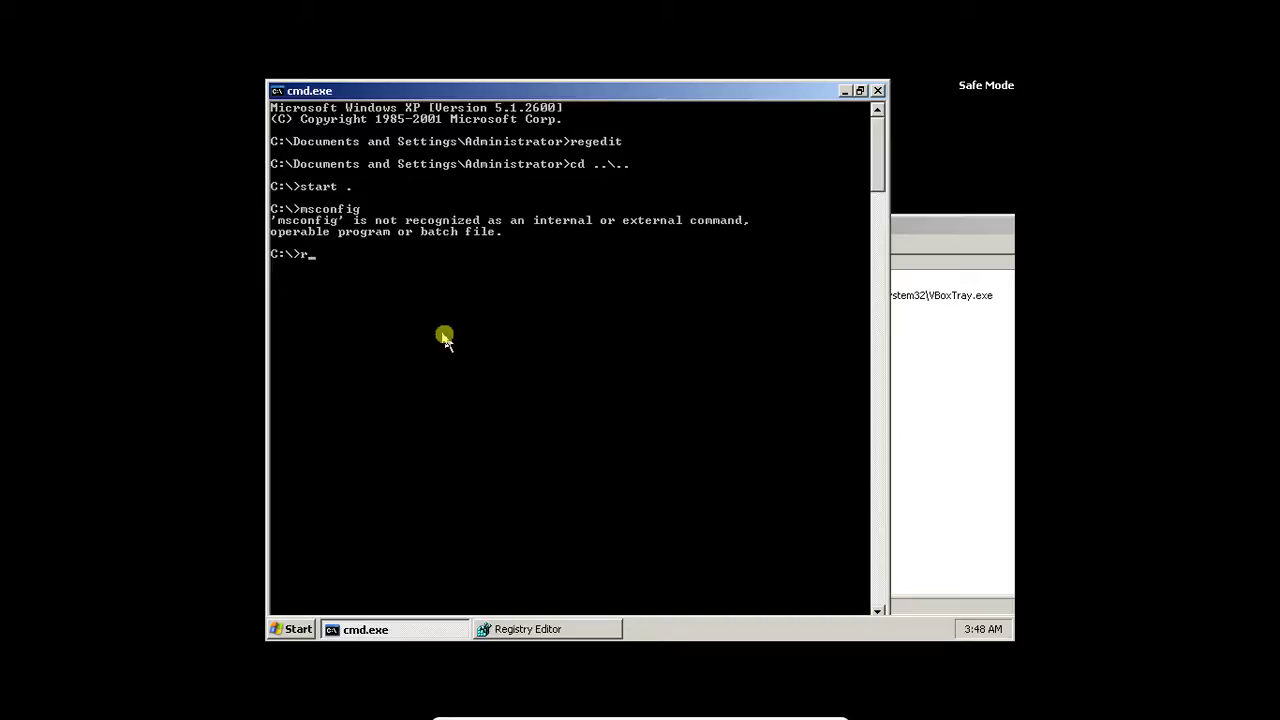
key("Return")
Open Windows Task Manager and examine the list of running processes.
key("ctrl+shift+Escape")
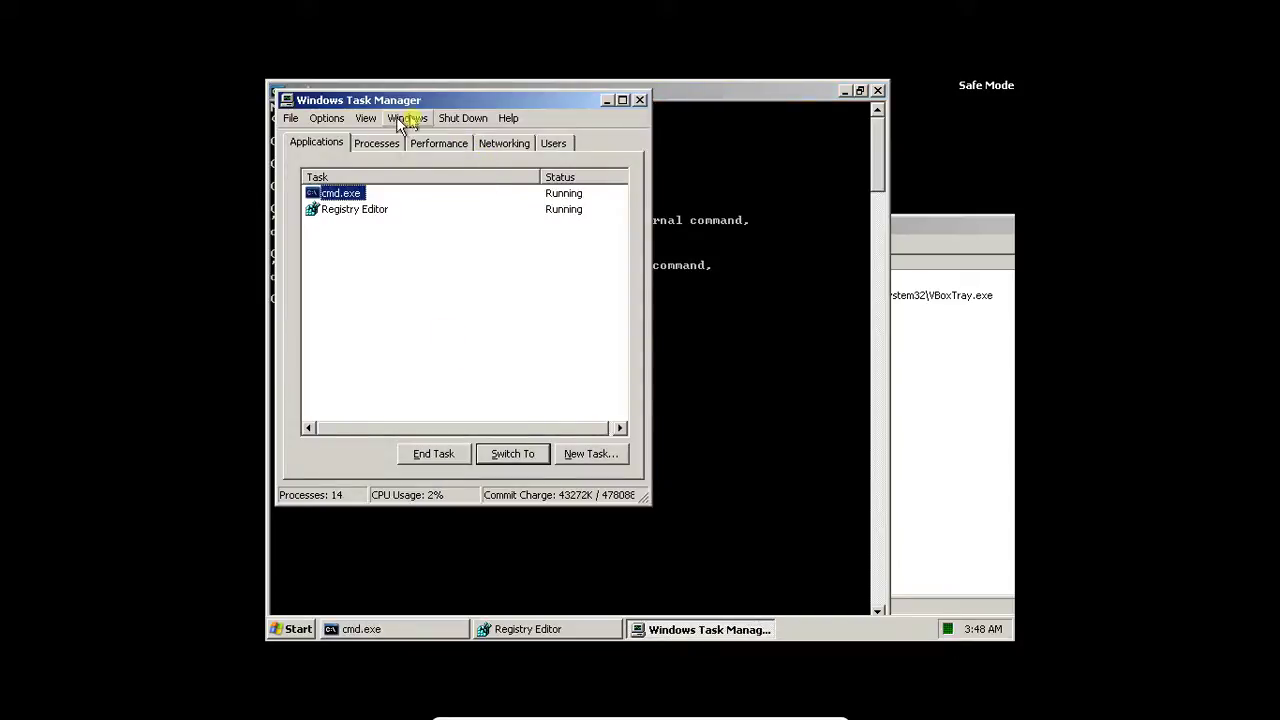
left_click(328, 119)
left_click(329, 120)
left_click(370, 145)
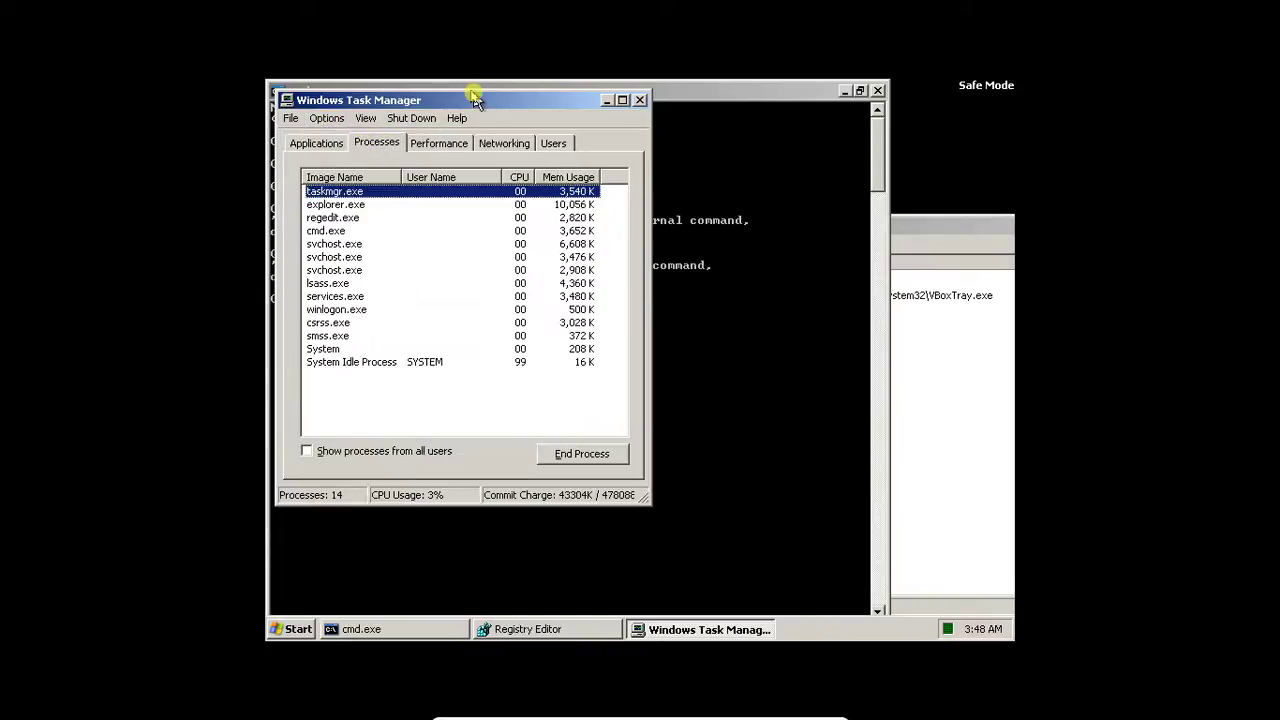
left_click_drag(474, 97, 559, 96)
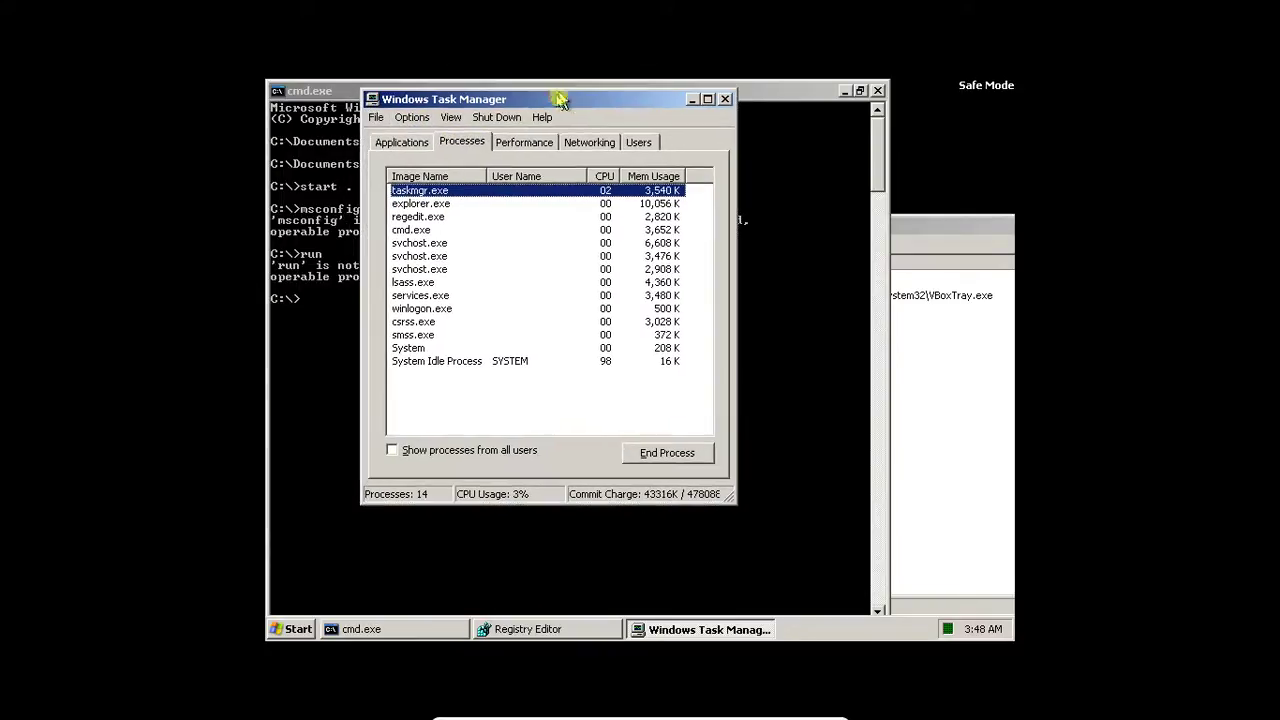
Sort the process list by user name, image name and CPU to check the running processes.
left_click(516, 177)
left_click(510, 177)
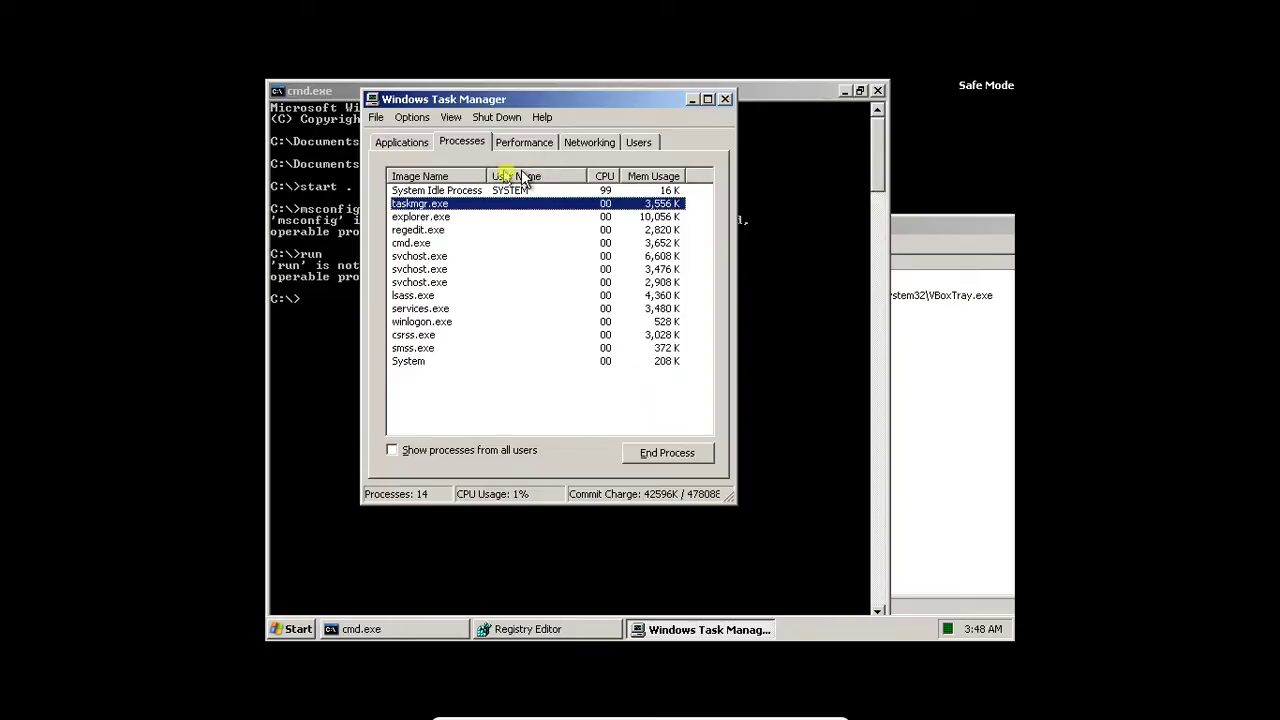
left_click(475, 177)
left_click(468, 177)
left_click(610, 176)
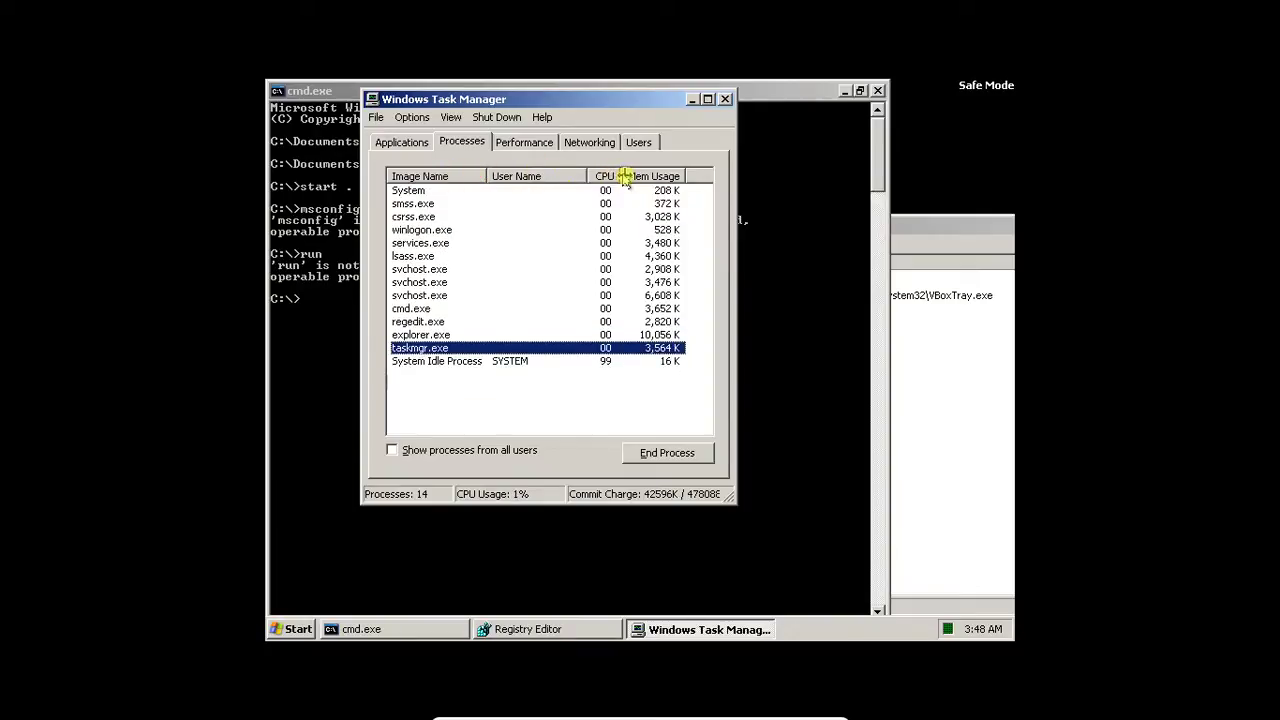
left_click(432, 177)
Look through Task Manager's performance, networking, users and running applications information.
left_click(522, 142)
left_click(589, 142)
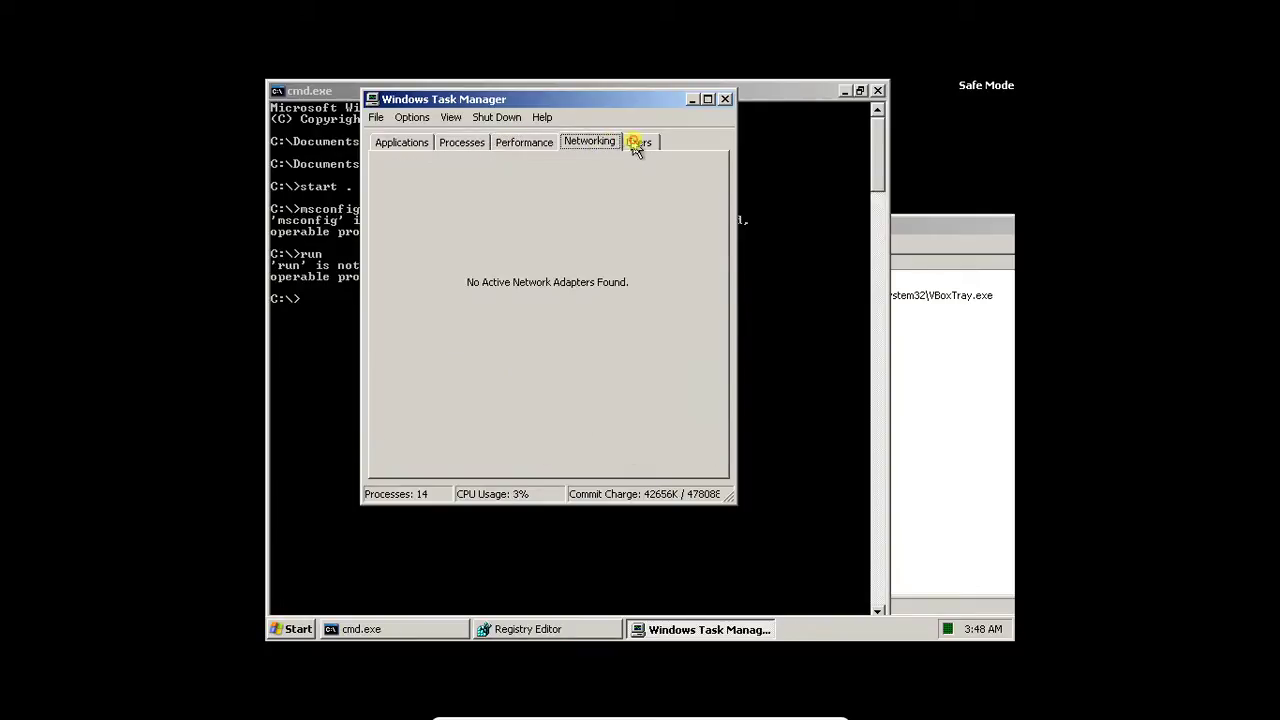
left_click(637, 142)
left_click(401, 142)
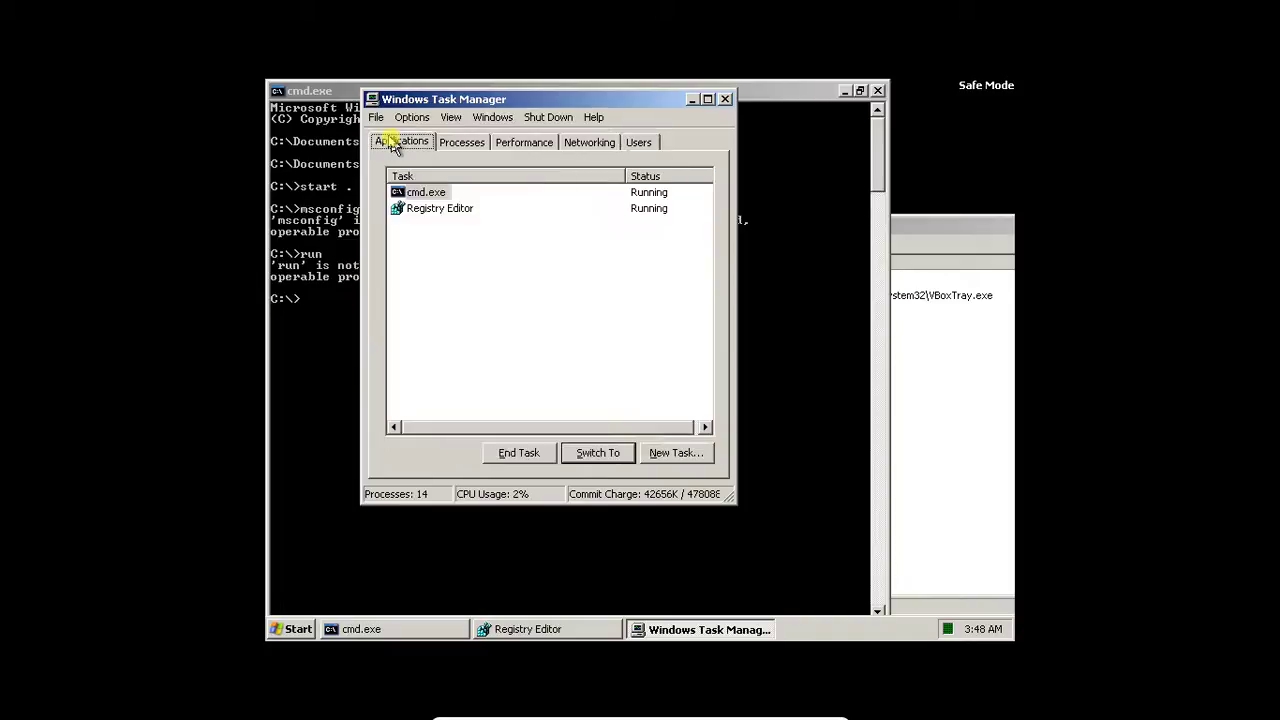
Launch the System Configuration Utility as a new task from Task Manager.
left_click(451, 117)
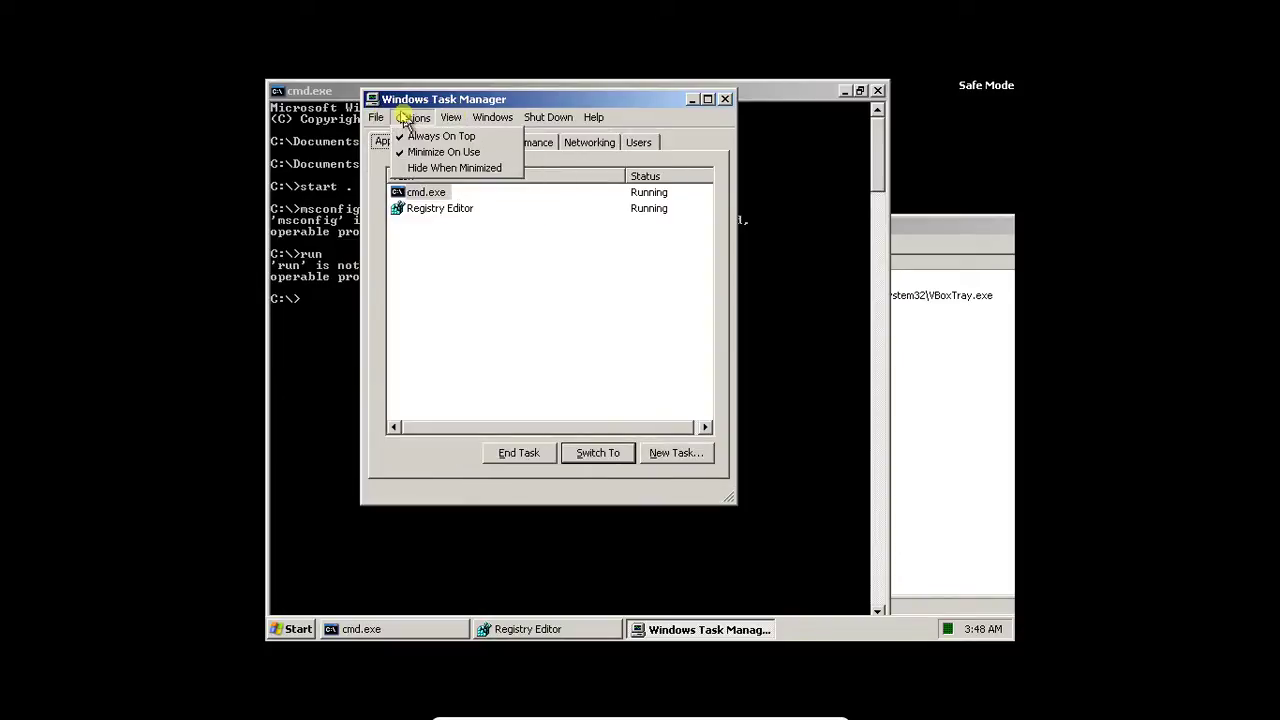
mouse_move(452, 118)
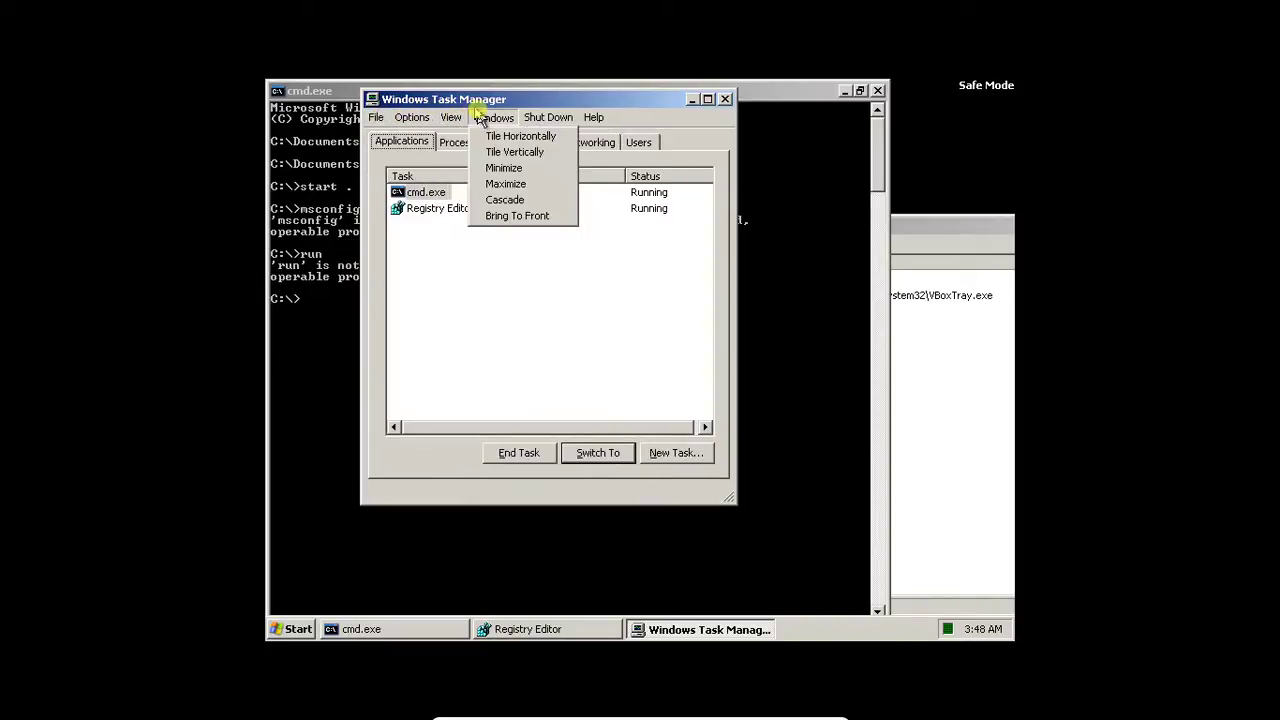
mouse_move(537, 119)
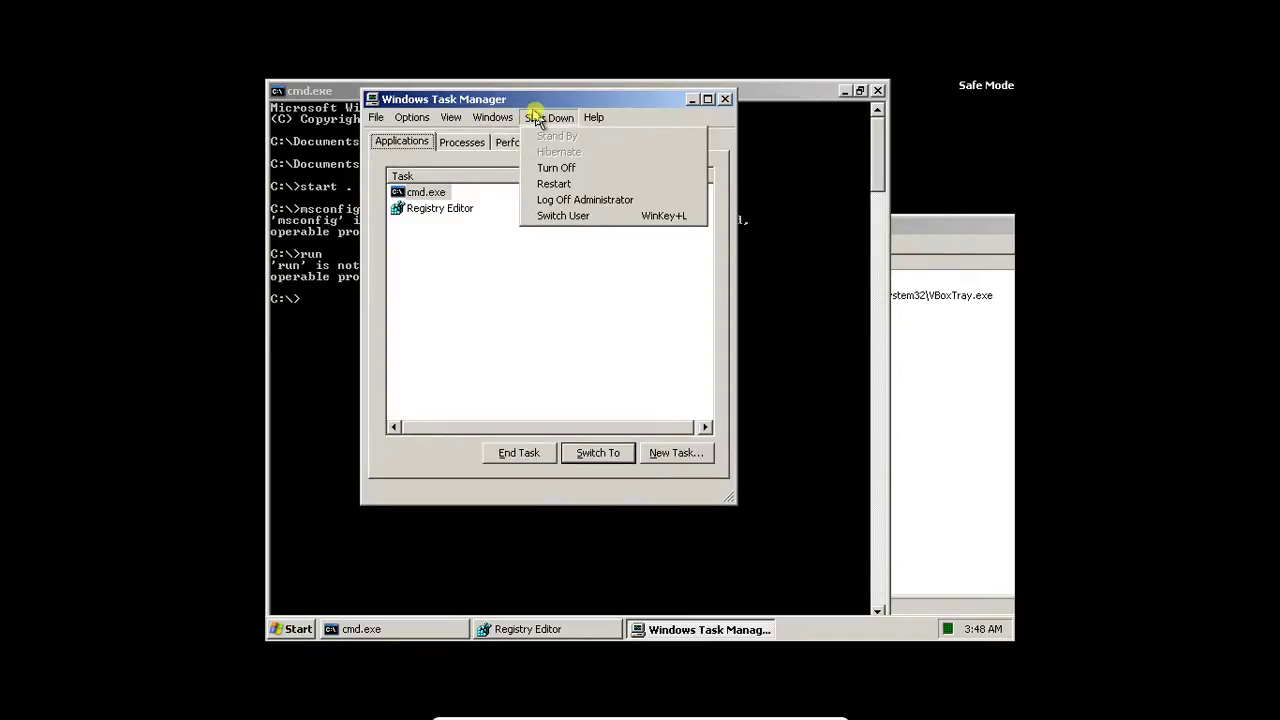
mouse_move(597, 121)
mouse_move(412, 118)
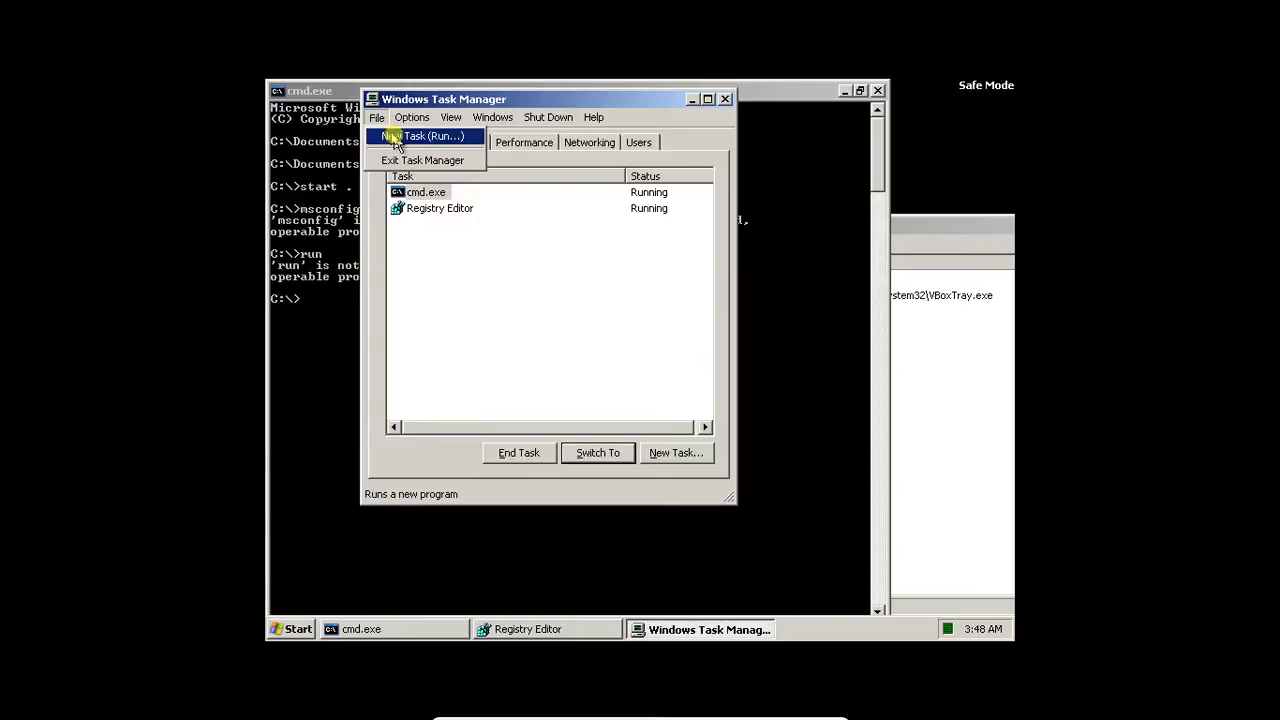
left_click(386, 134)
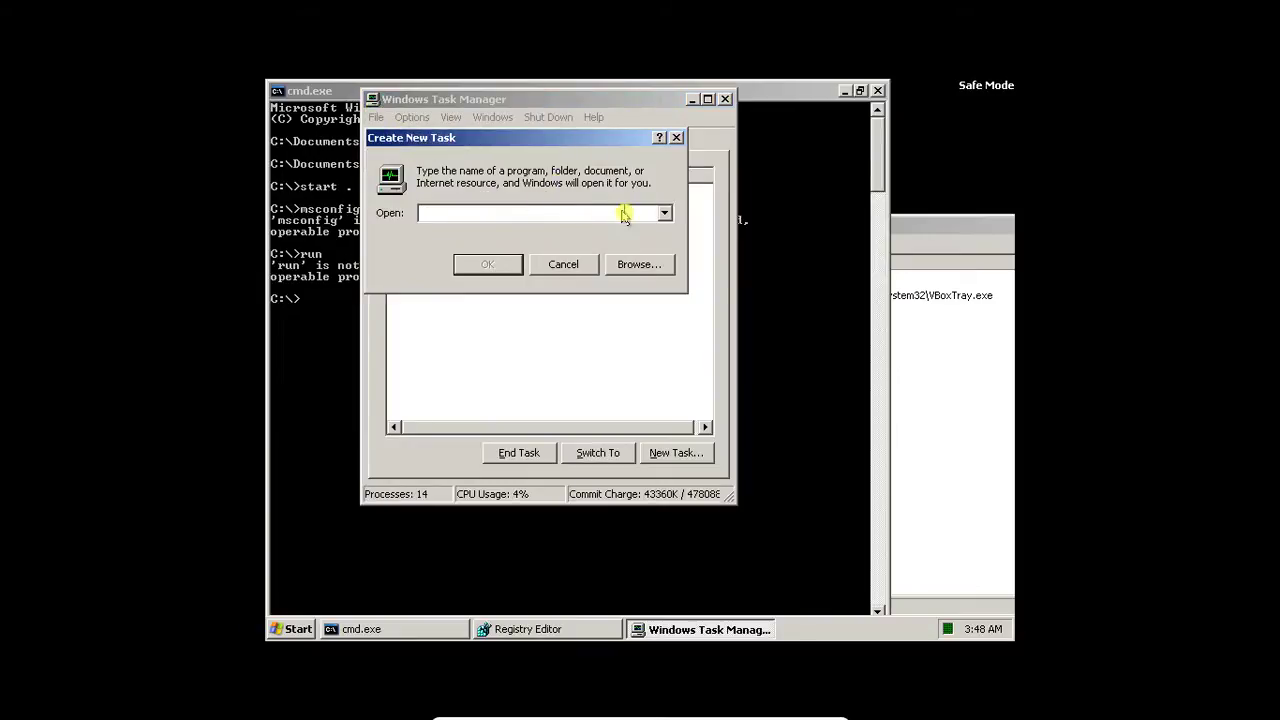
left_click_drag(540, 143, 695, 204)
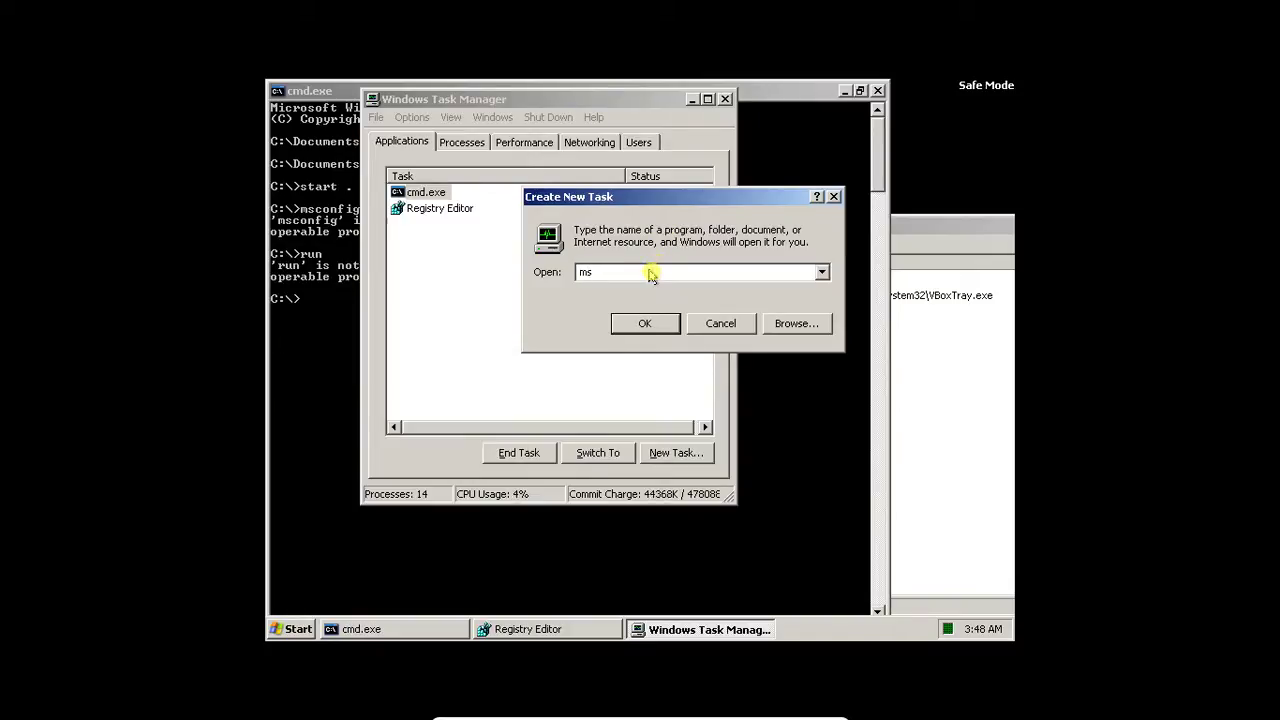
key("Return")
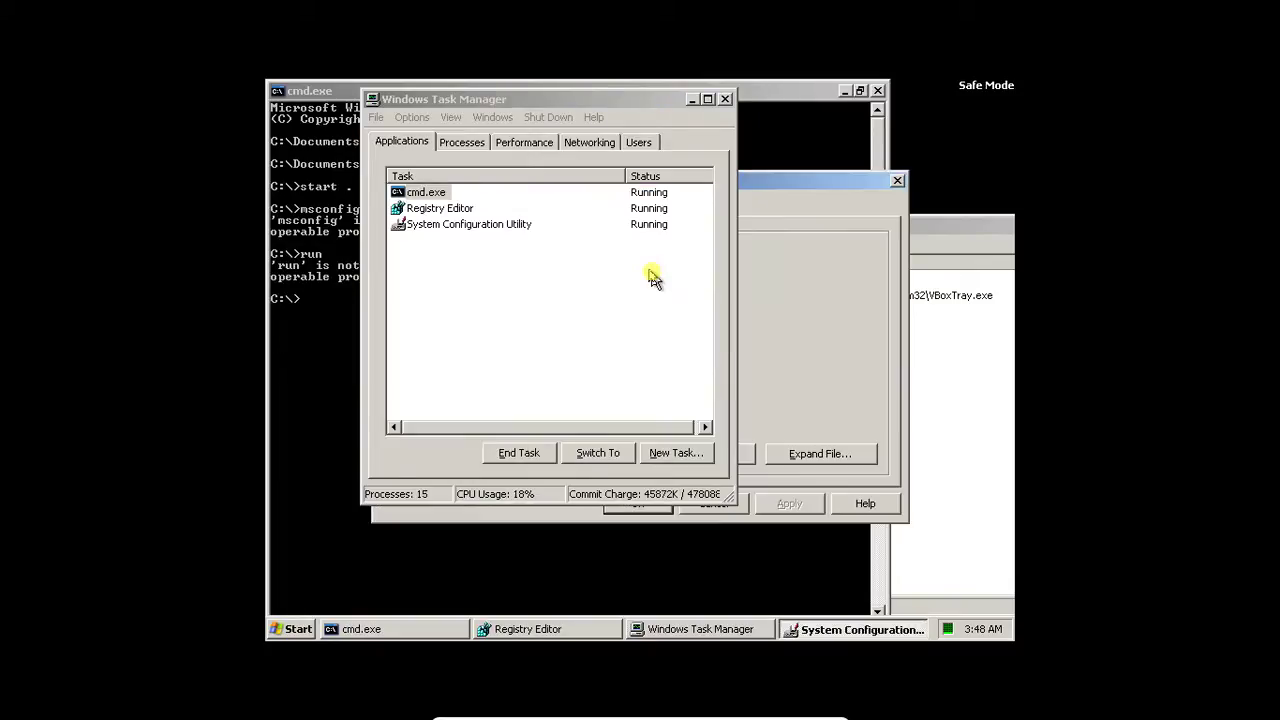
Minimize Task Manager and reposition the System Configuration Utility window so it is fully in view.
left_click_drag(828, 186, 766, 280)
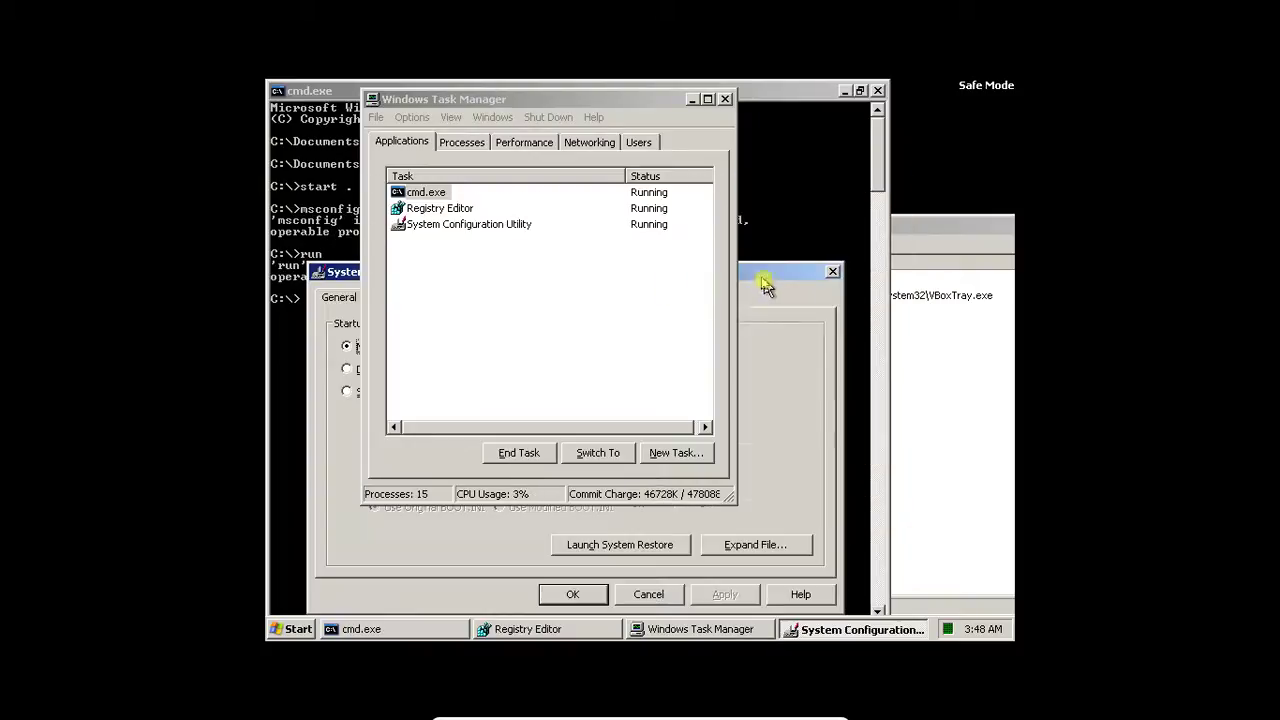
left_click(688, 99)
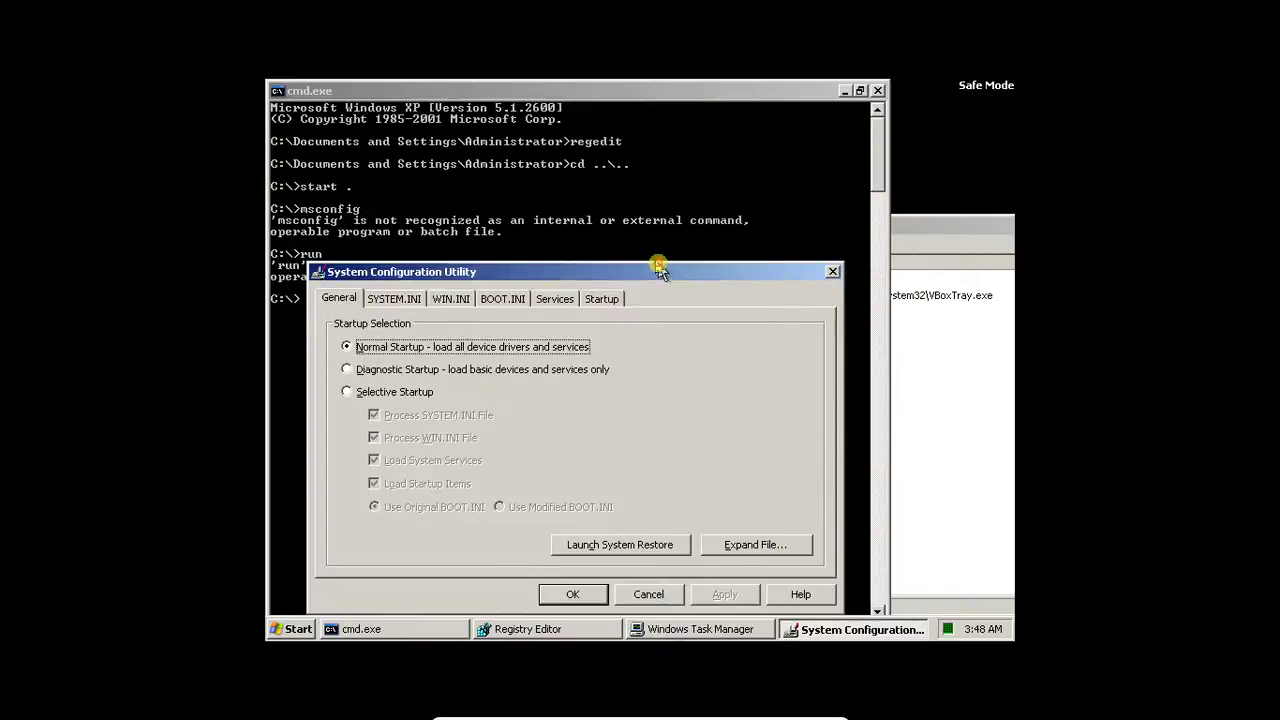
left_click_drag(640, 270, 676, 215)
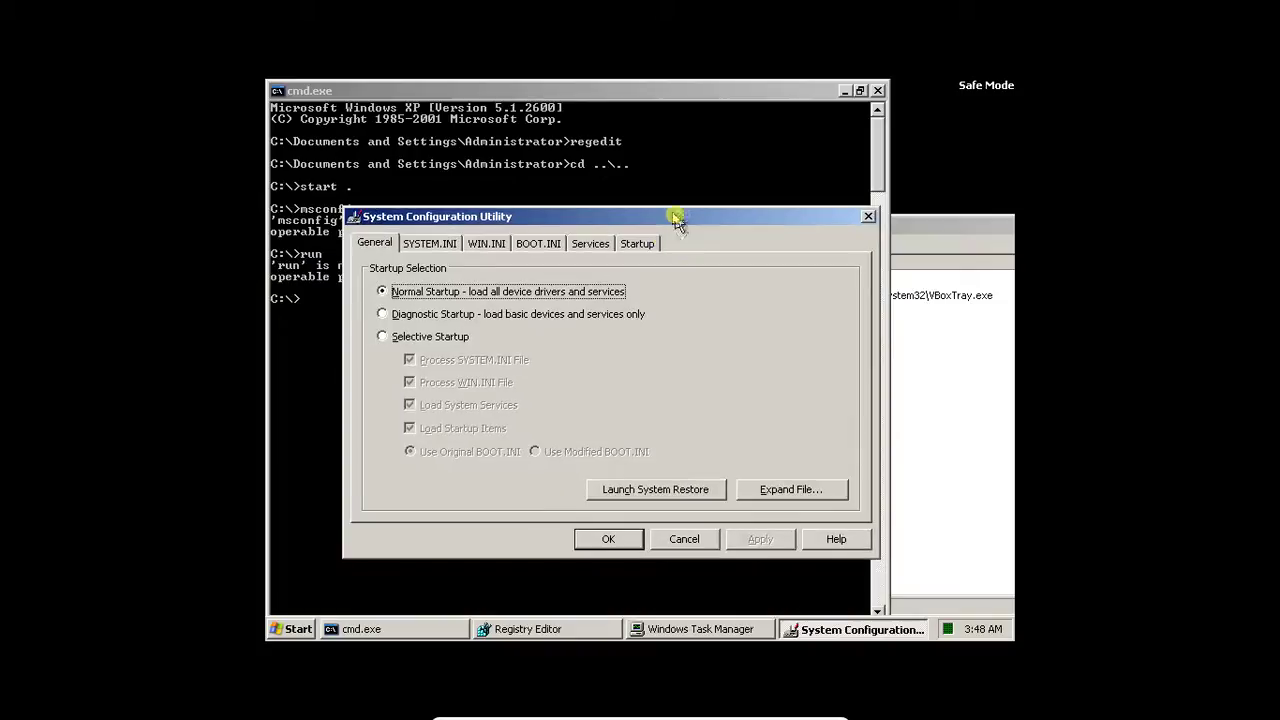
Examine the BOOT.INI entries, services and startup items in the System Configuration Utility, then return to its general startup options.
left_click(540, 249)
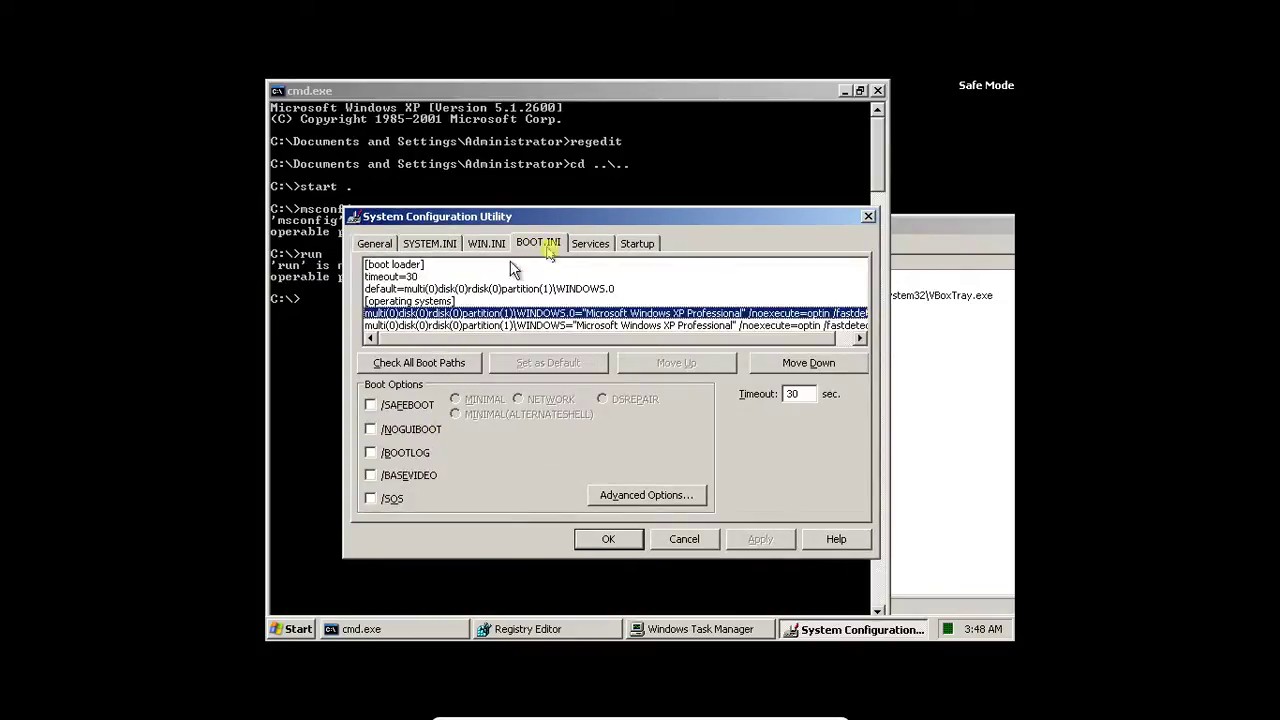
scroll(662, 259, "right", 1)
left_click(370, 338)
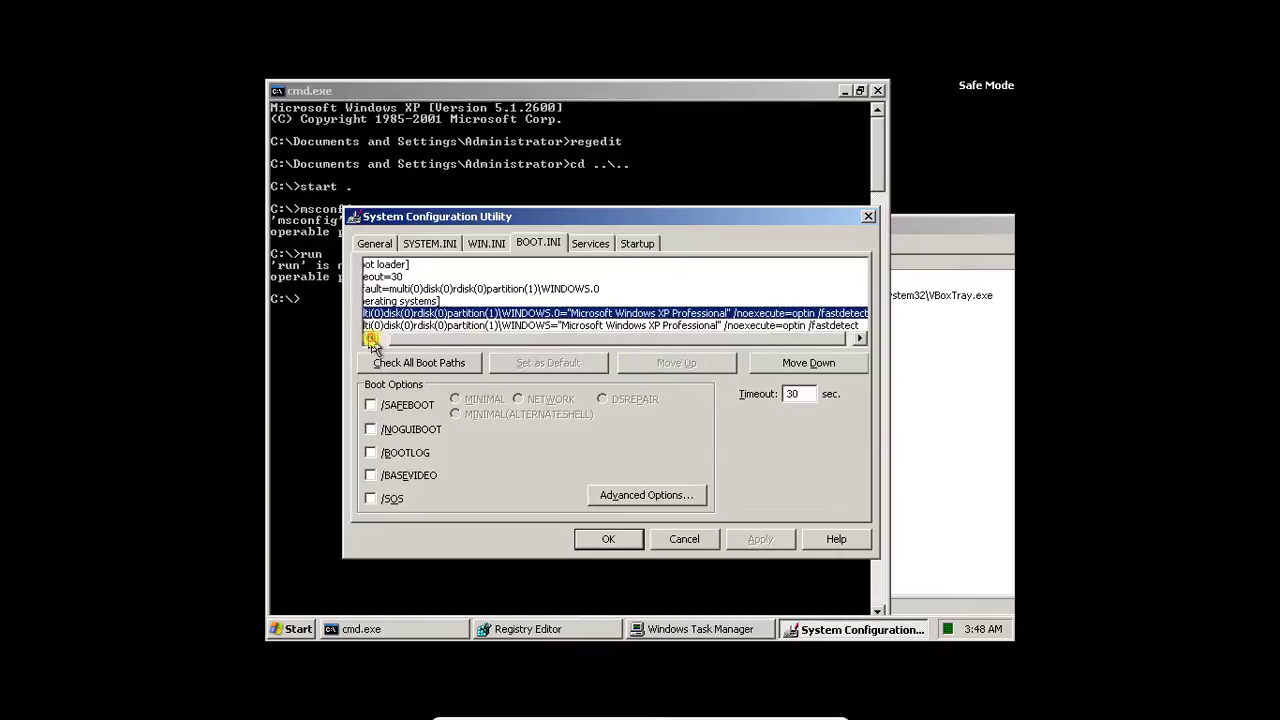
left_click(370, 338)
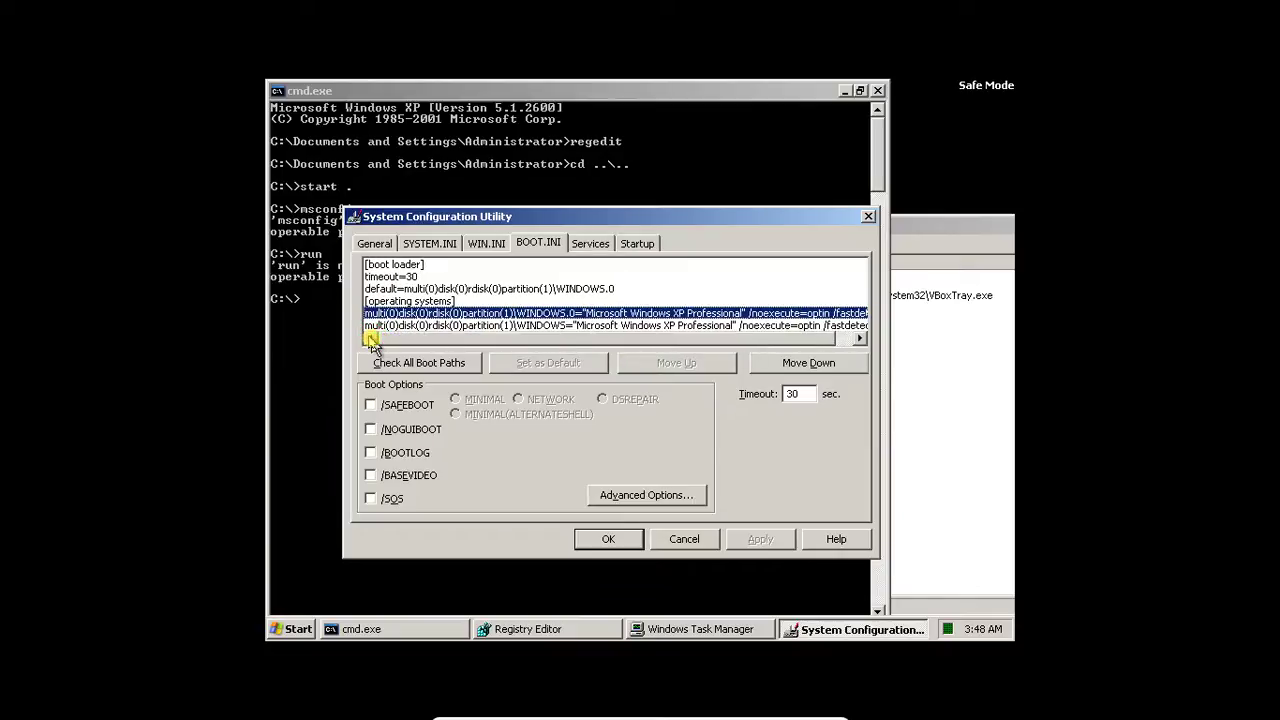
left_click_drag(436, 343, 398, 352)
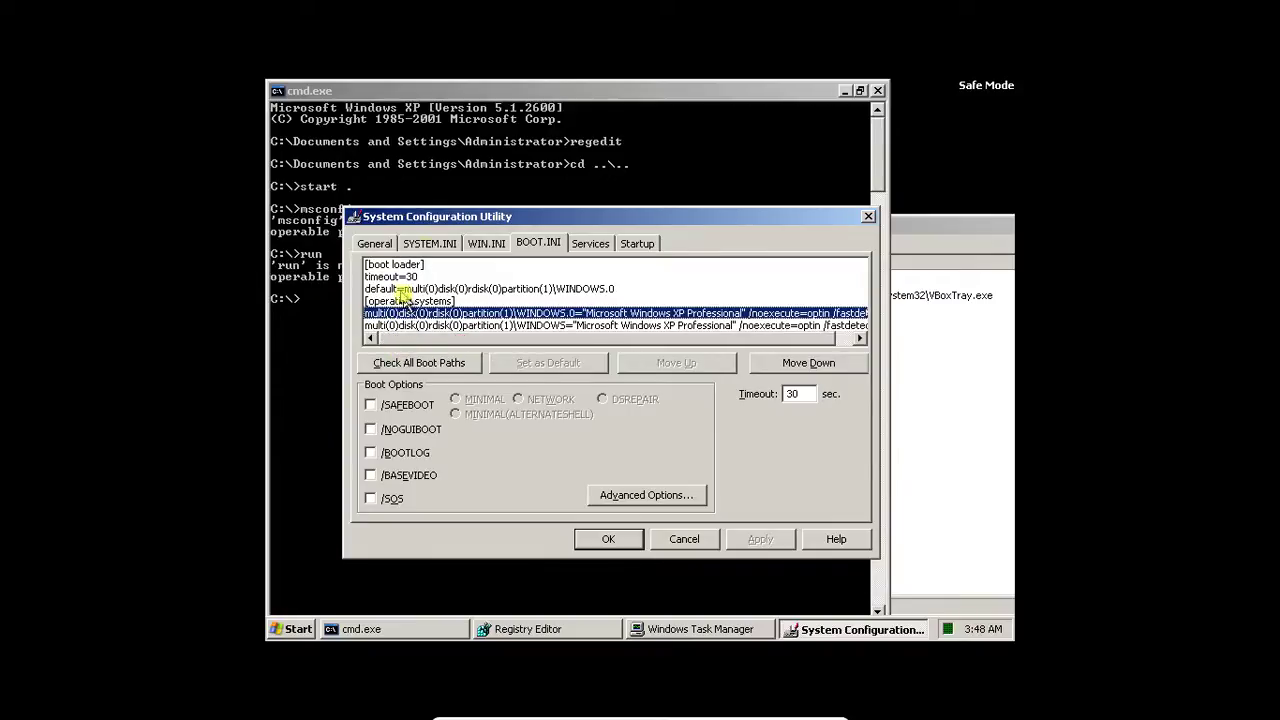
left_click(584, 250)
left_click(636, 245)
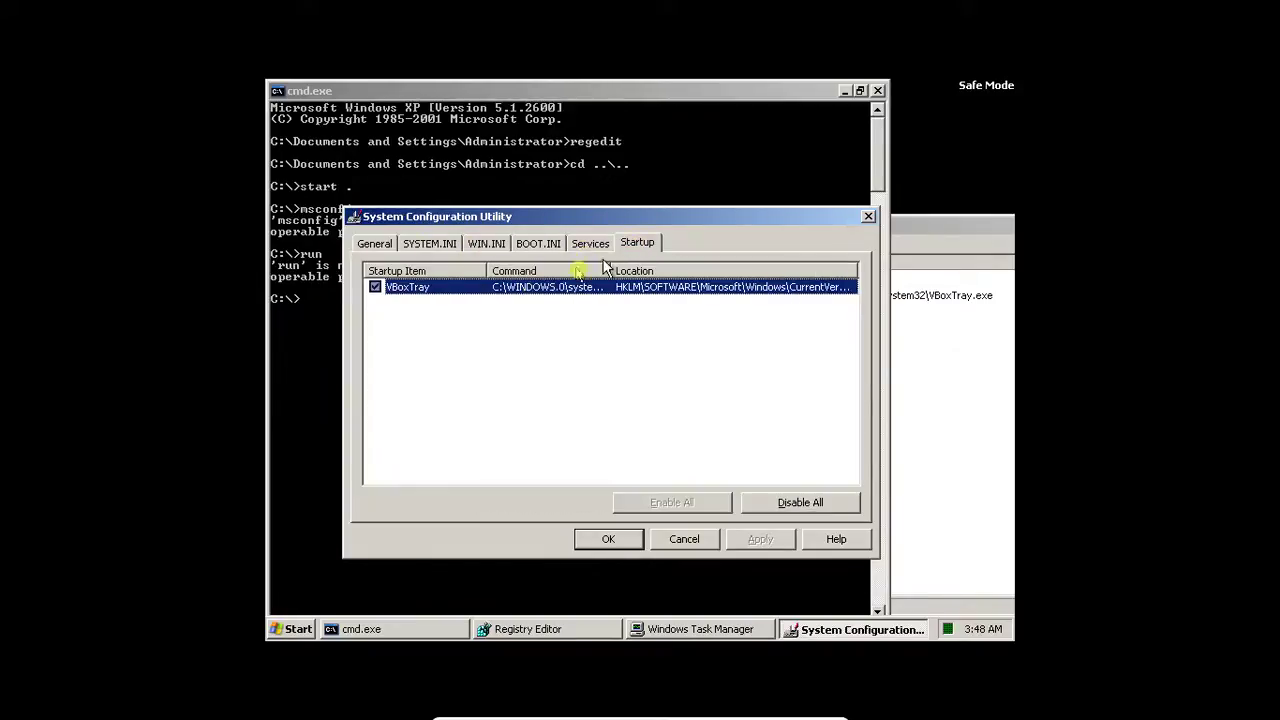
left_click(386, 244)
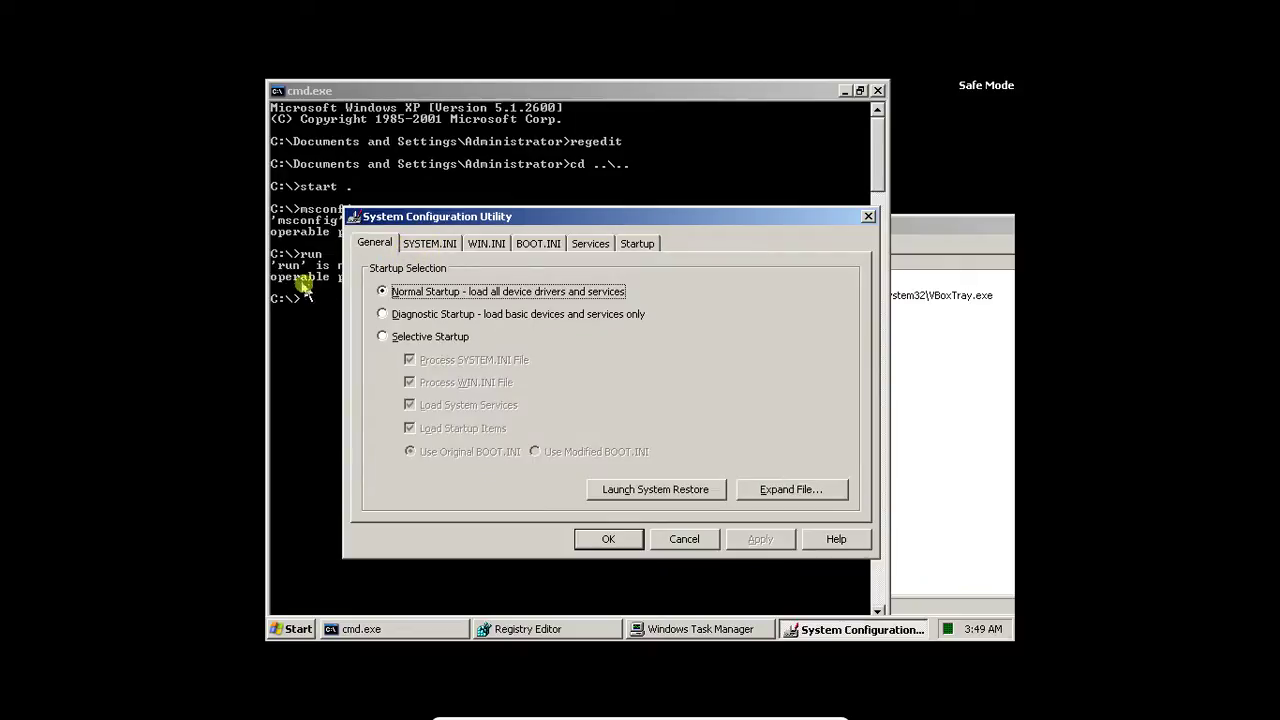
Open the C: drive from the command prompt and browse to Documents and Settings\All Users\Start Menu\Programs\Startup.
left_click(325, 312)
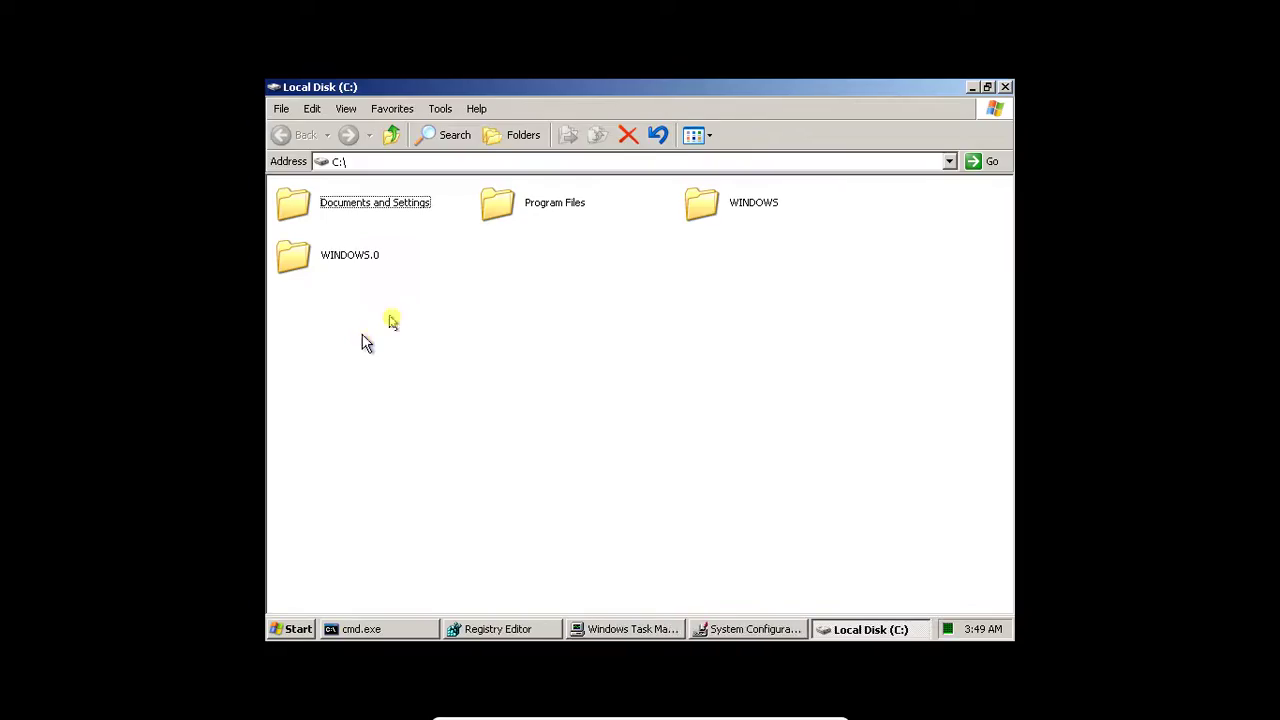
double_click(336, 204)
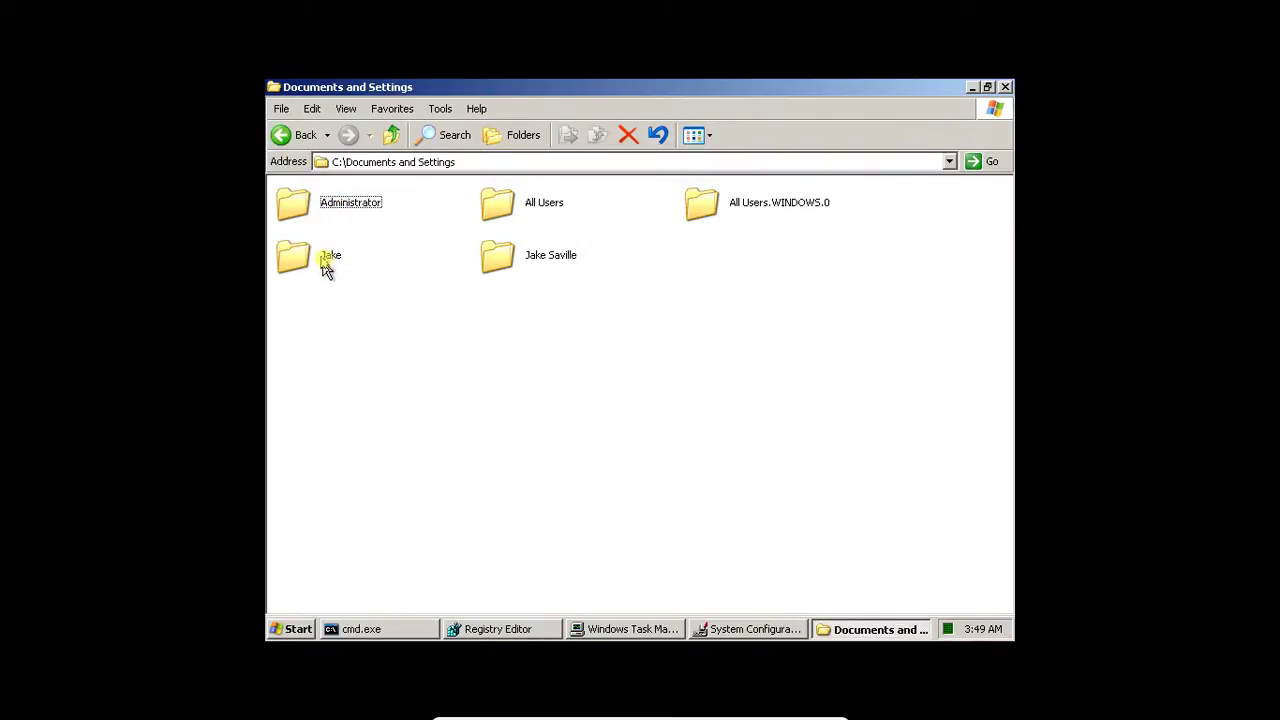
left_click(520, 196)
double_click(520, 218)
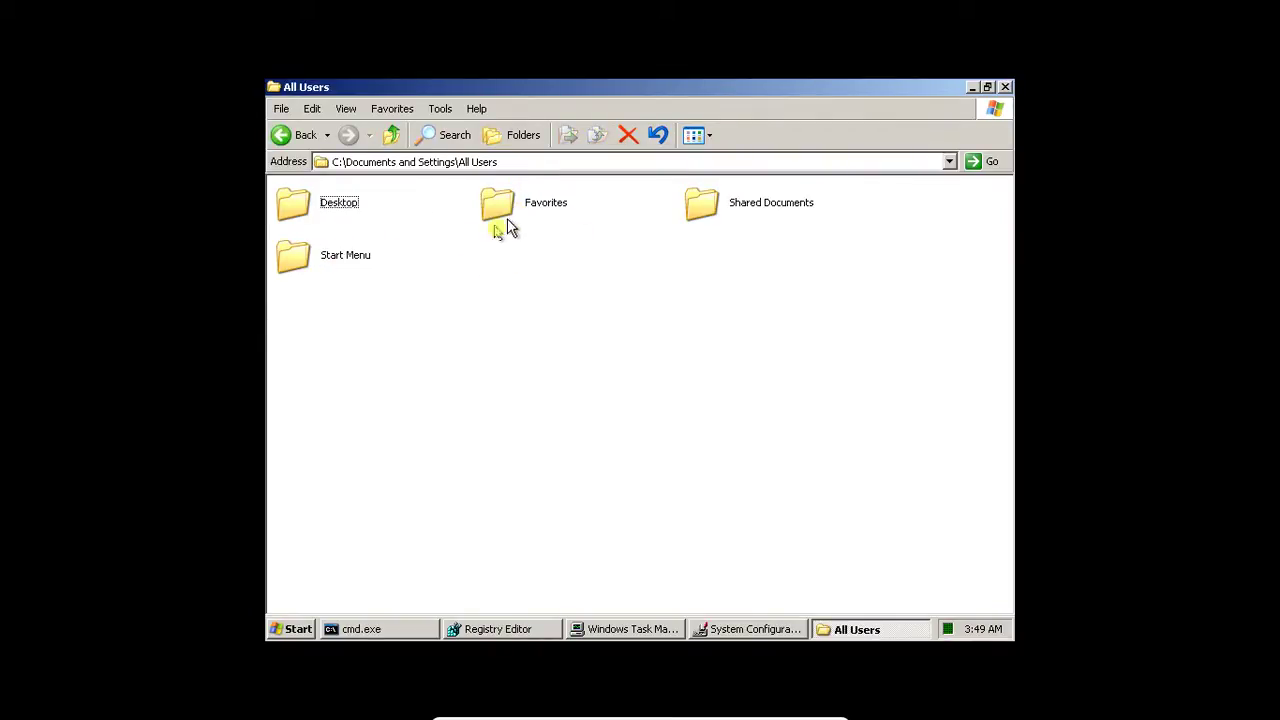
double_click(344, 268)
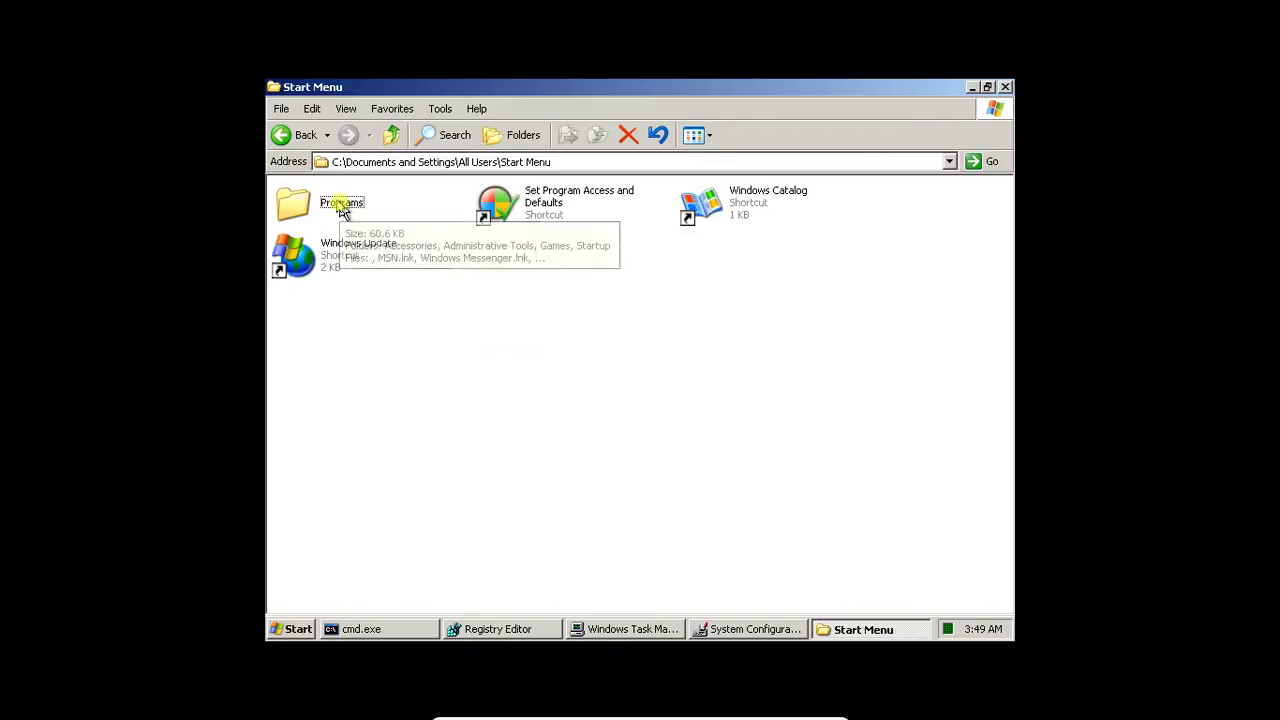
double_click(305, 205)
left_click(341, 258)
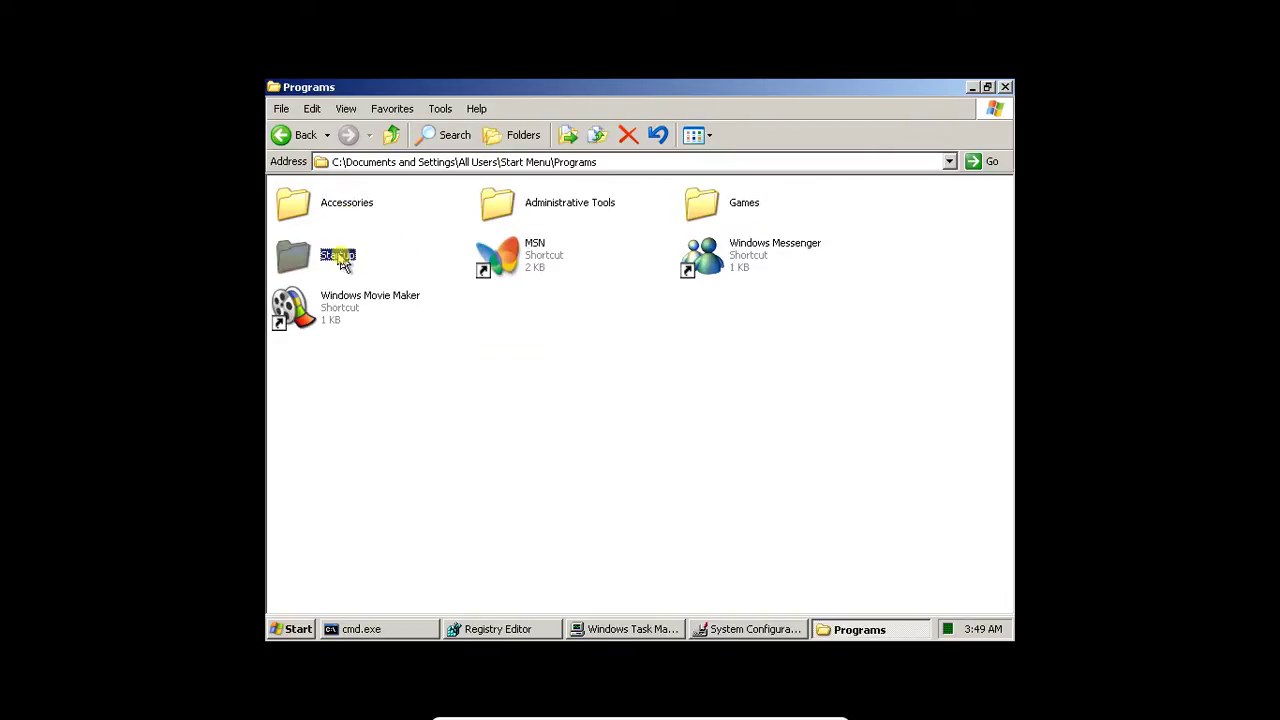
double_click(341, 258)
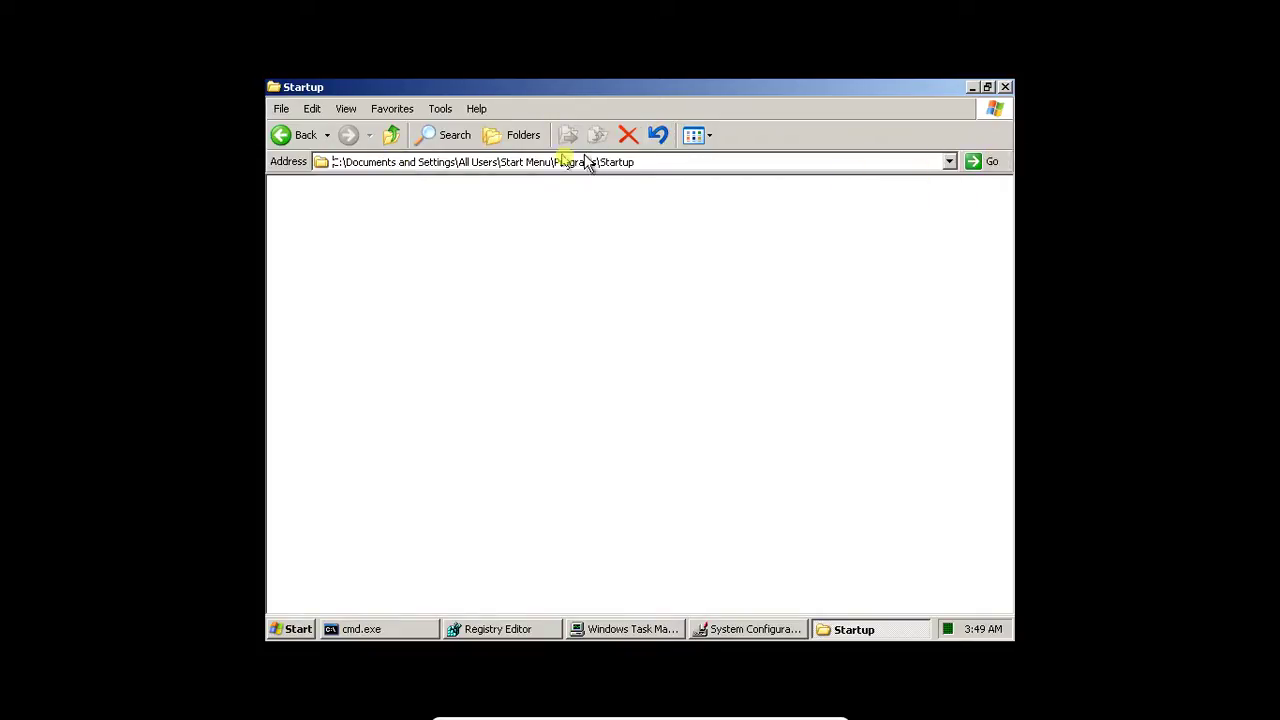
Go back to Documents and Settings, check the contents of the personal profile folder below Administrator, and return.
left_click(281, 136)
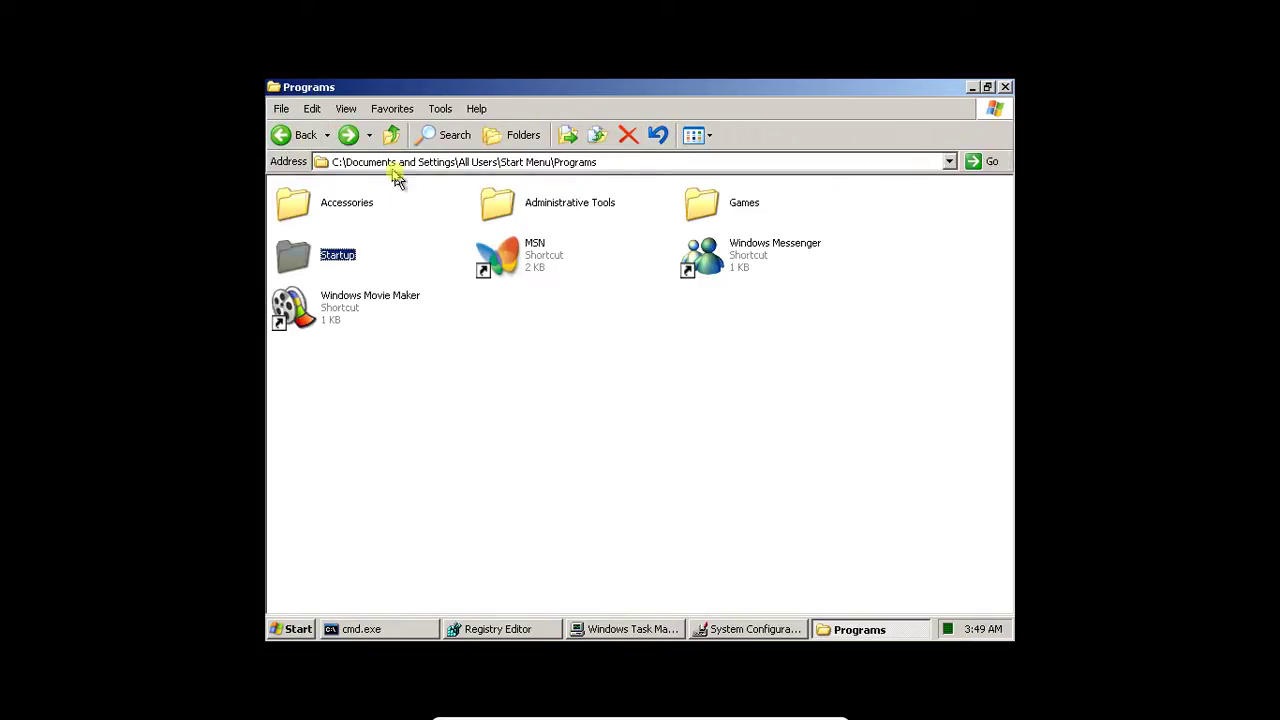
left_click(283, 137)
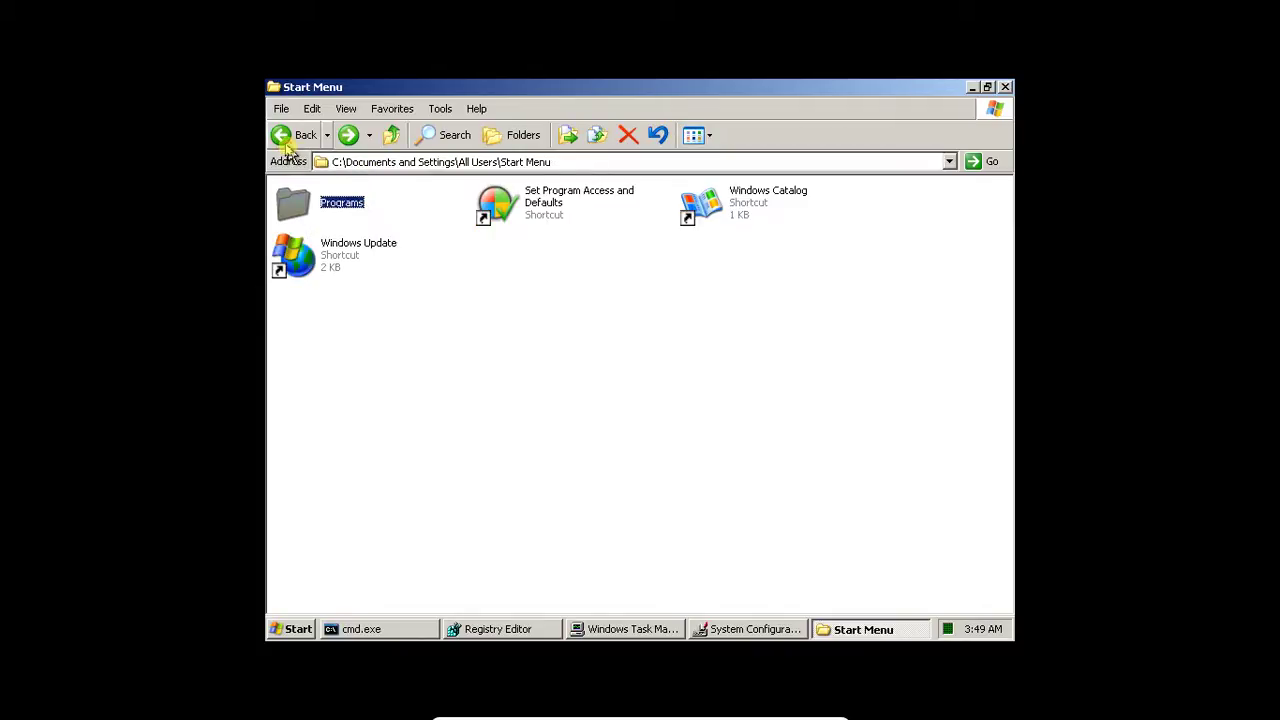
left_click(283, 137)
left_click(283, 137)
double_click(300, 255)
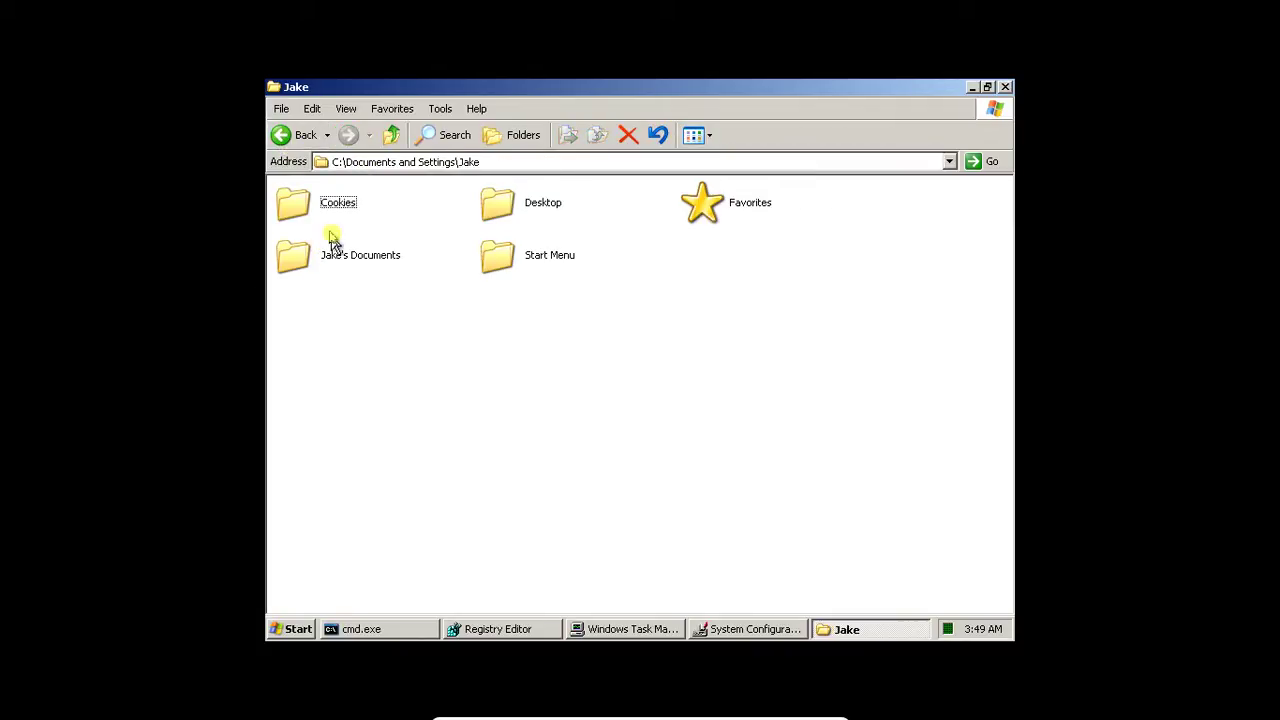
left_click(285, 137)
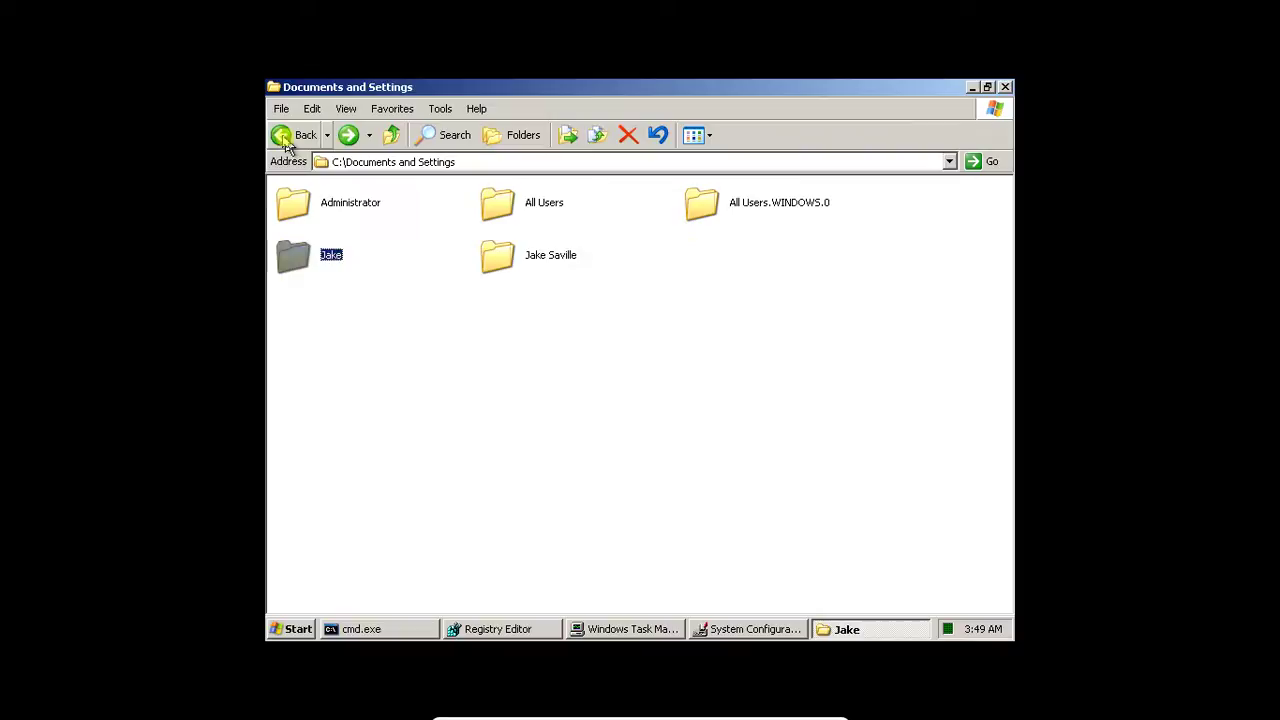
Search all files and folders in Documents and Settings for Startup and open the Administrator profile's Startup folder from the results.
left_click(432, 134)
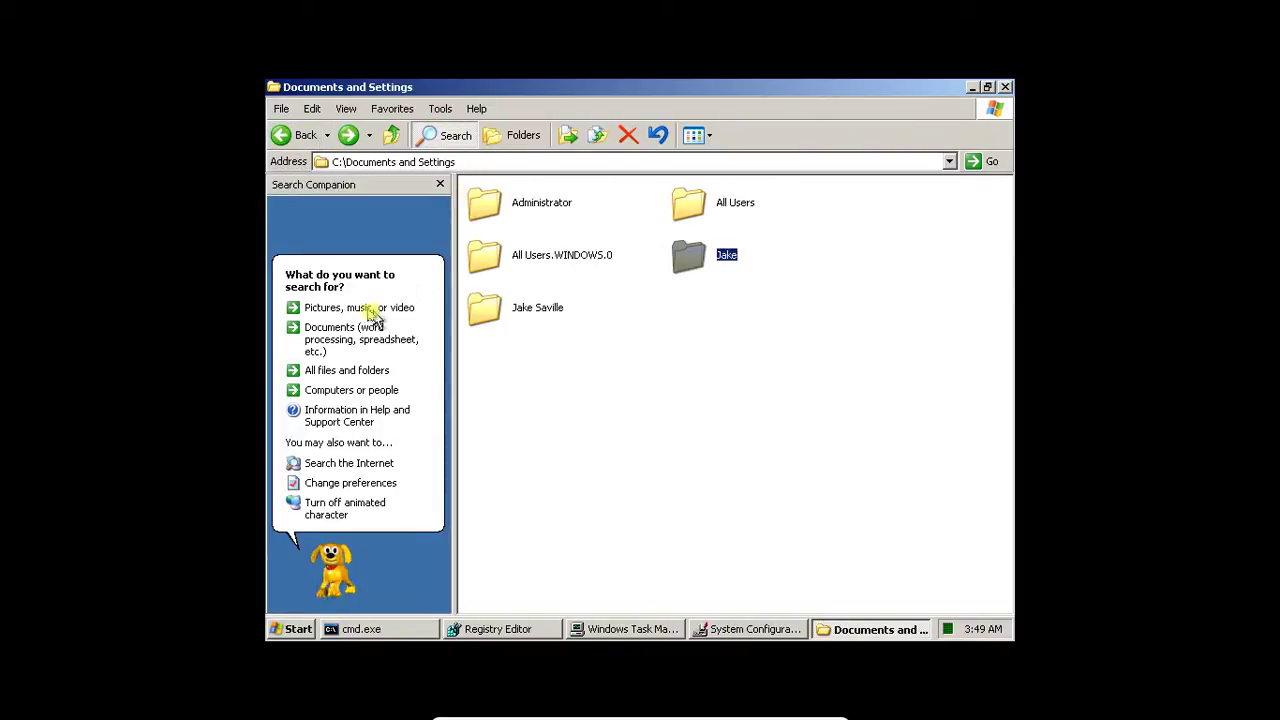
left_click(345, 370)
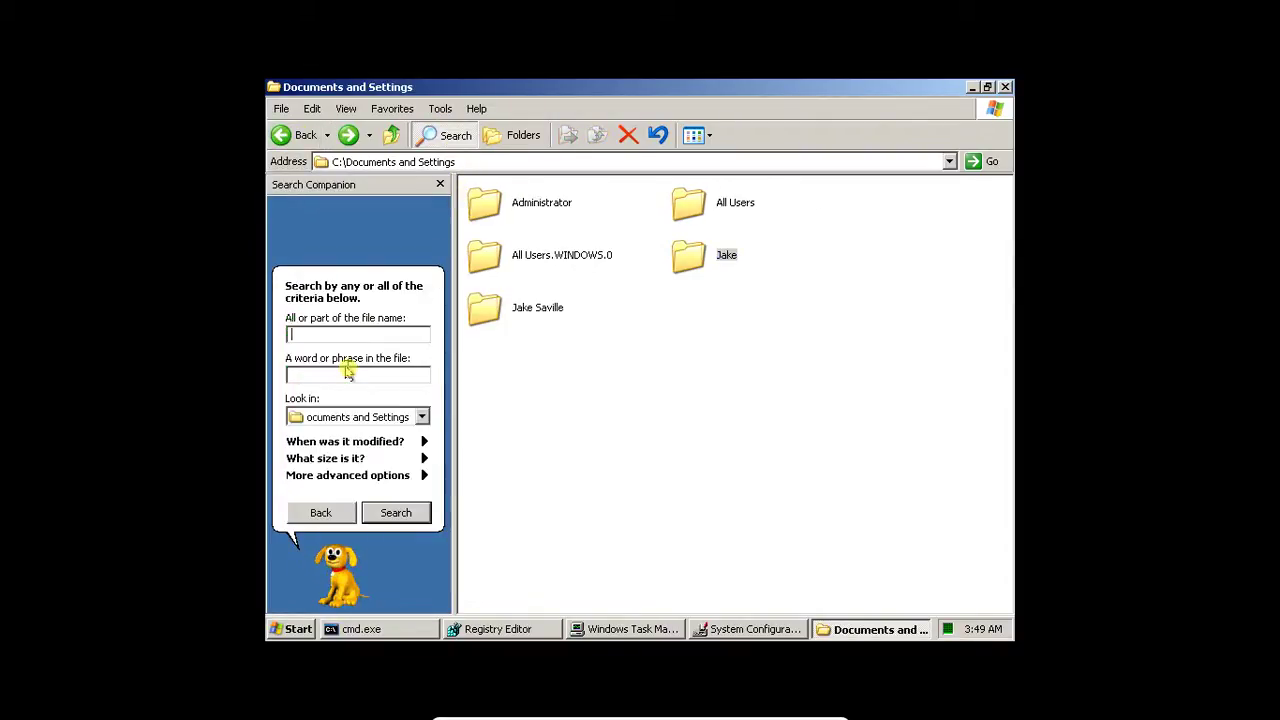
left_click(359, 336)
type("Startup")
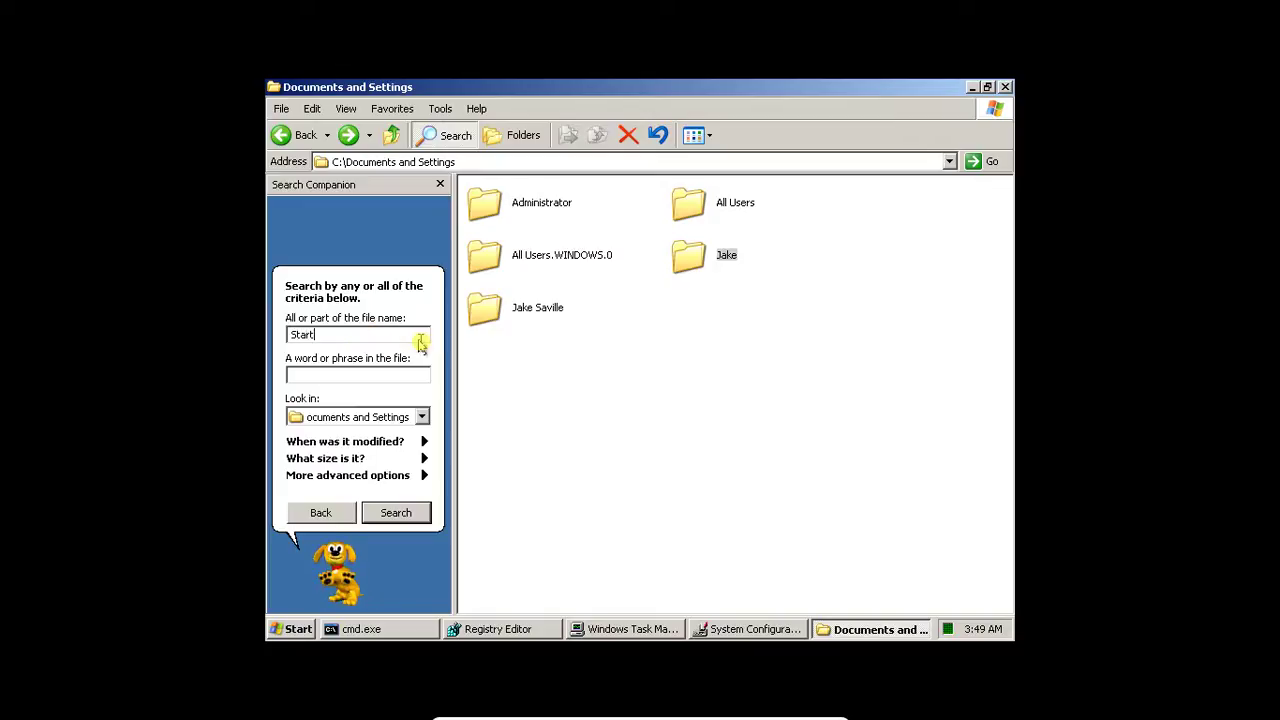
left_click(395, 512)
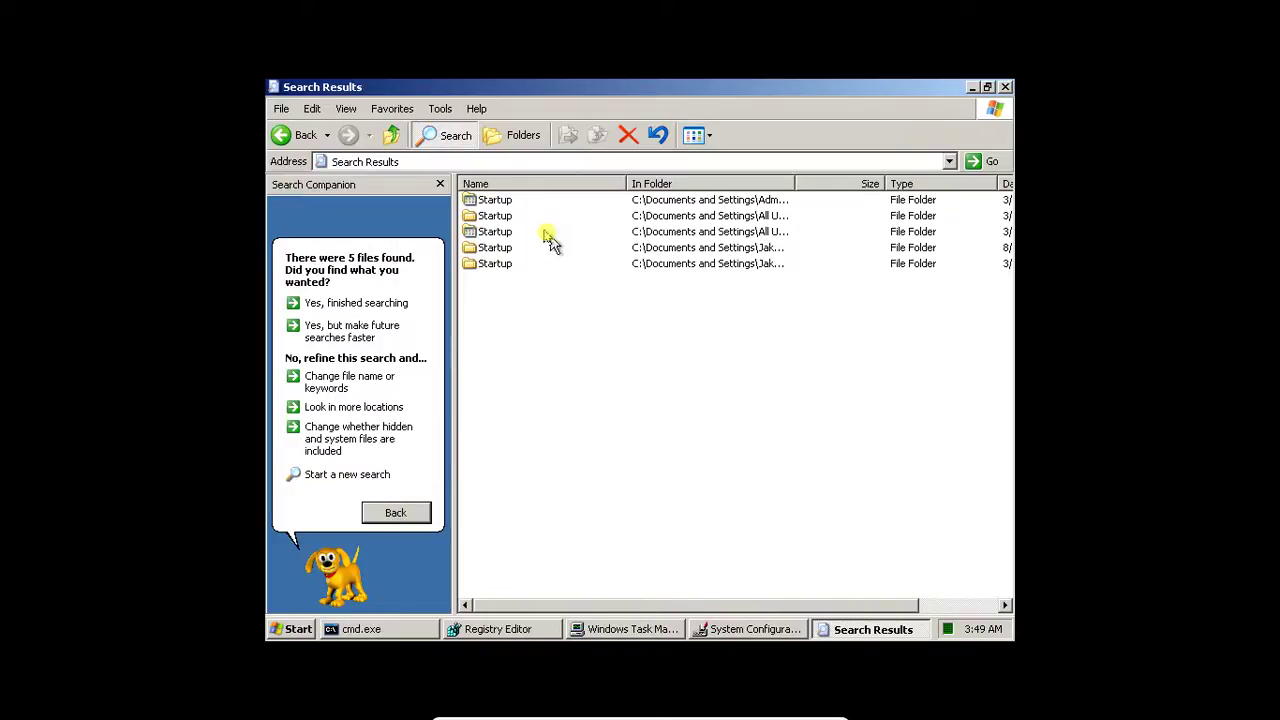
left_click(496, 201)
double_click(496, 201)
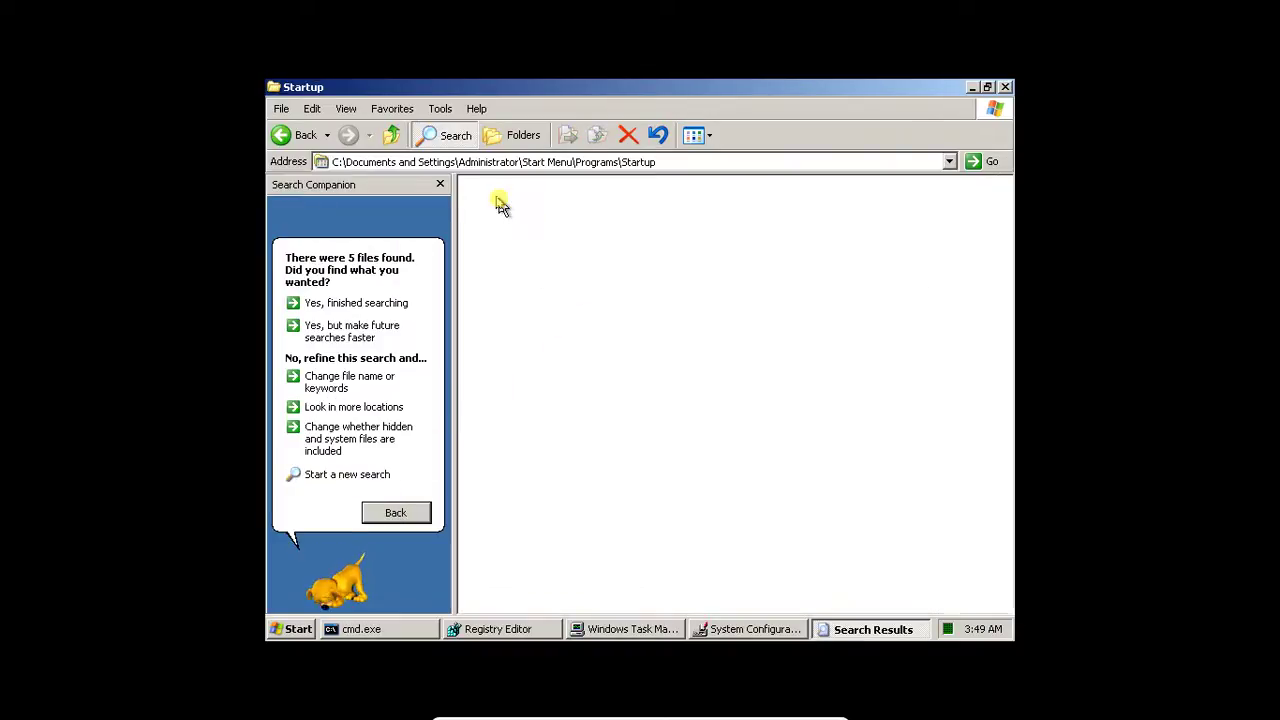
Check the Startup folders of All Users, All Users.WINDOWS.0 and the personal profile from the search results, and select the Empty shortcut.
left_click(285, 134)
double_click(475, 232)
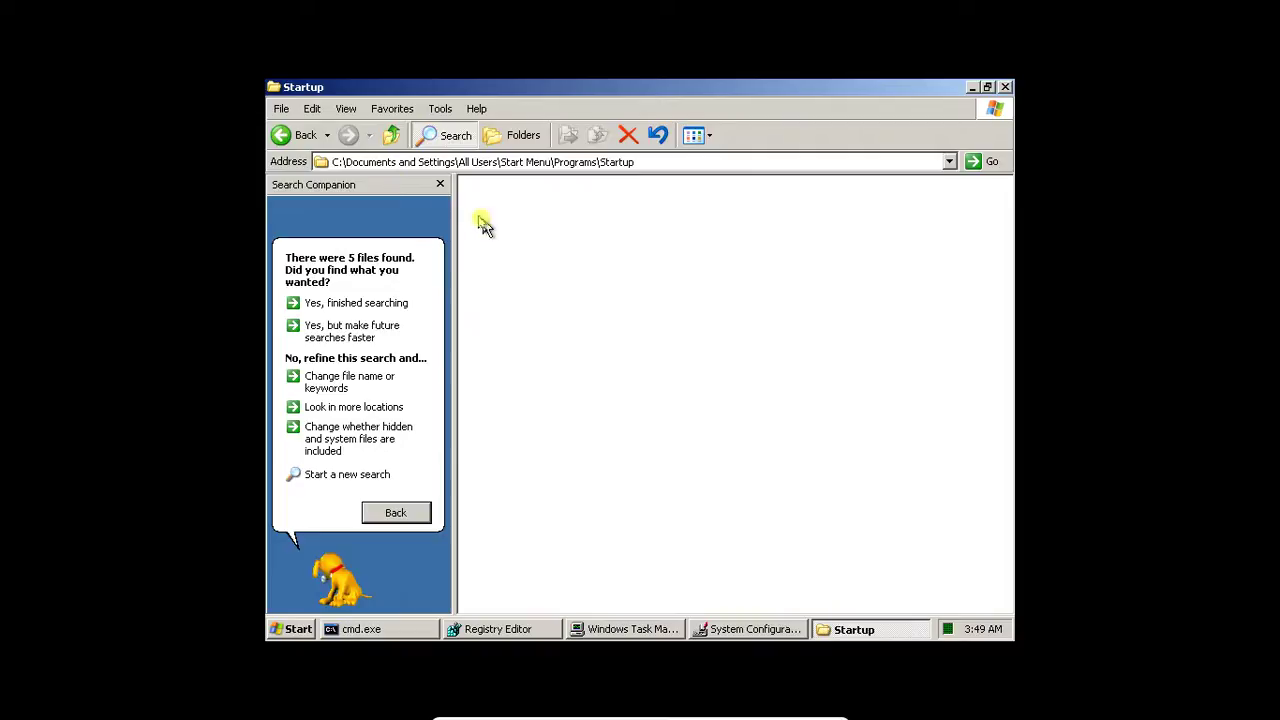
left_click(285, 134)
left_click(507, 232)
double_click(507, 232)
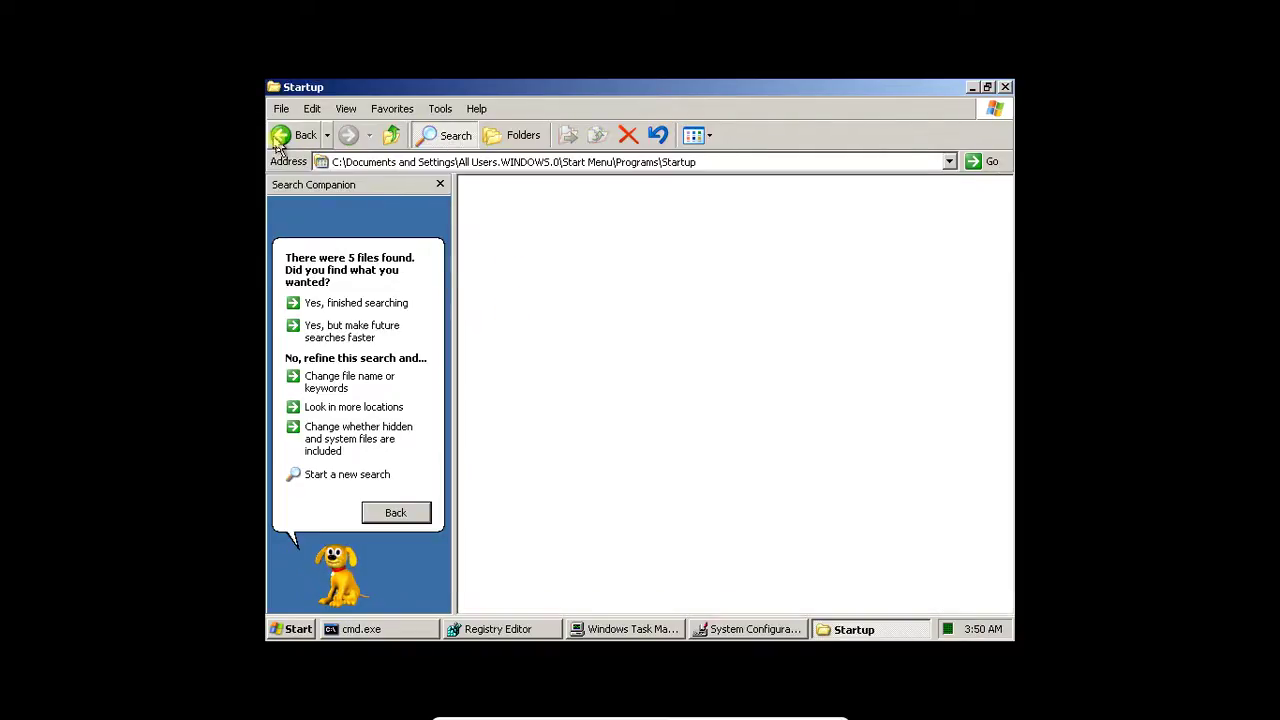
left_click(285, 134)
double_click(494, 248)
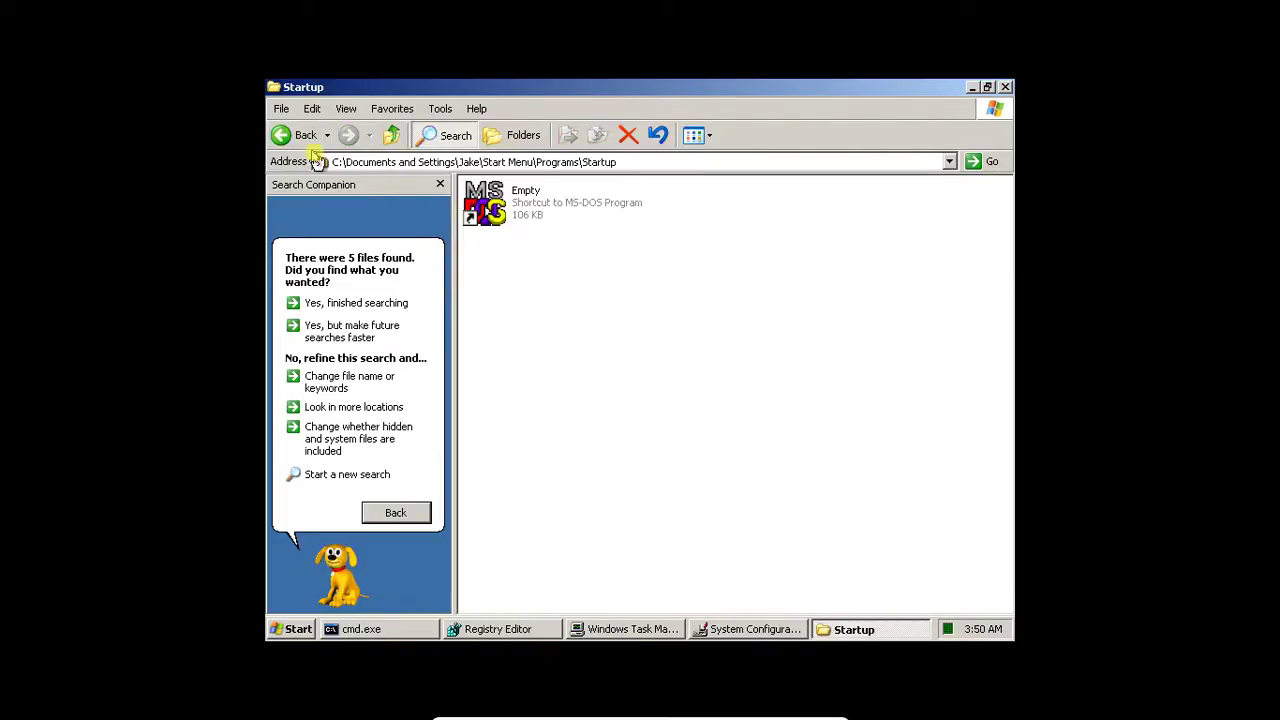
left_click(527, 218)
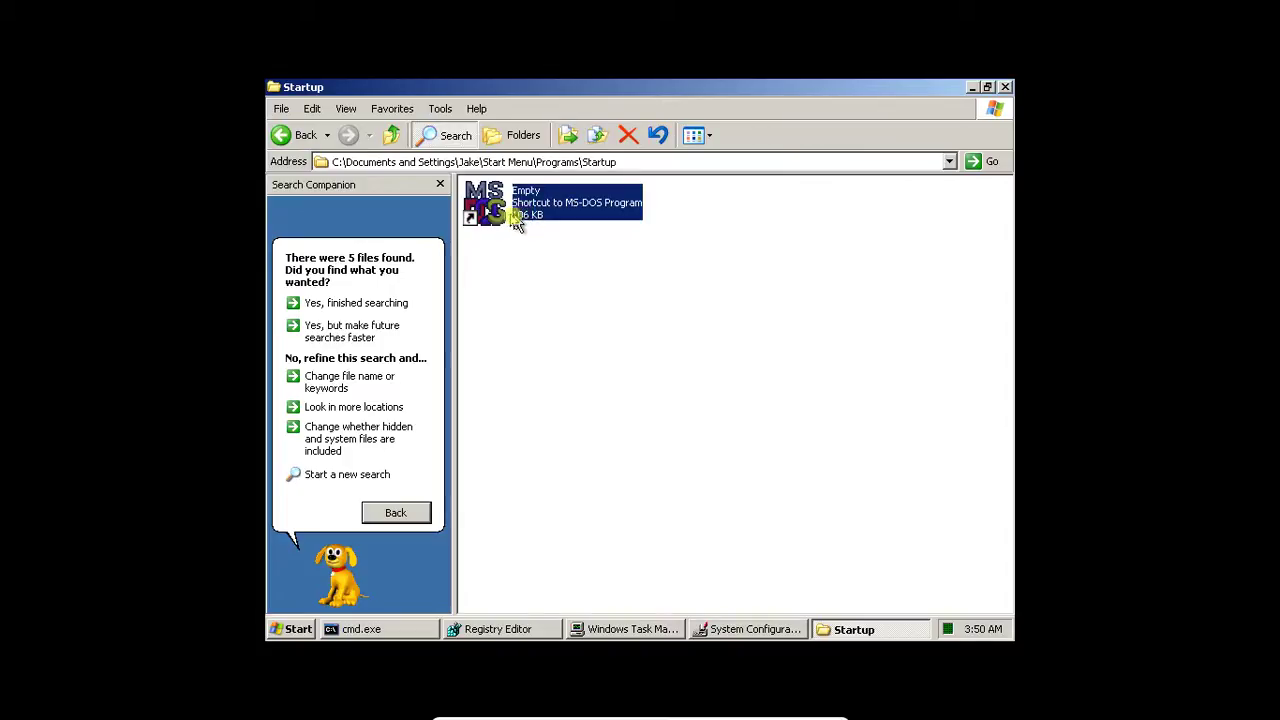
Check the last Startup folder in the search results, then reopen the personal profile's Startup folder holding the Empty shortcut.
left_click(287, 134)
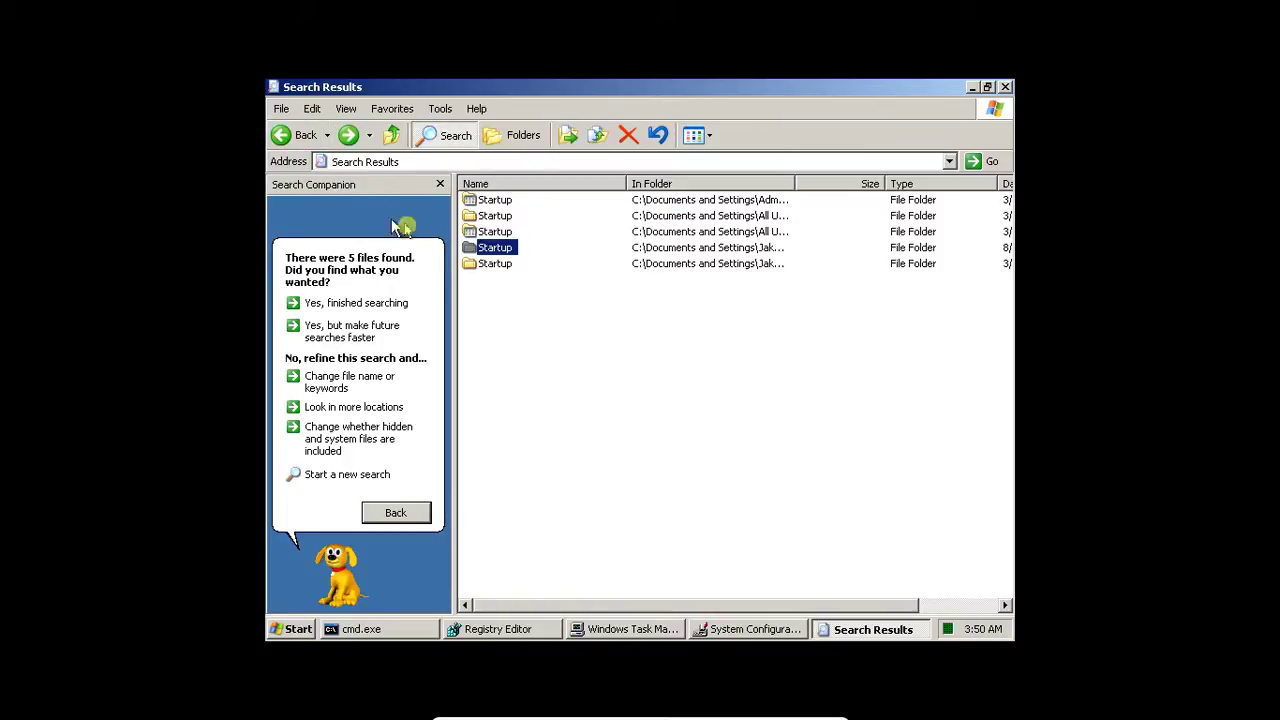
double_click(503, 264)
left_click(281, 140)
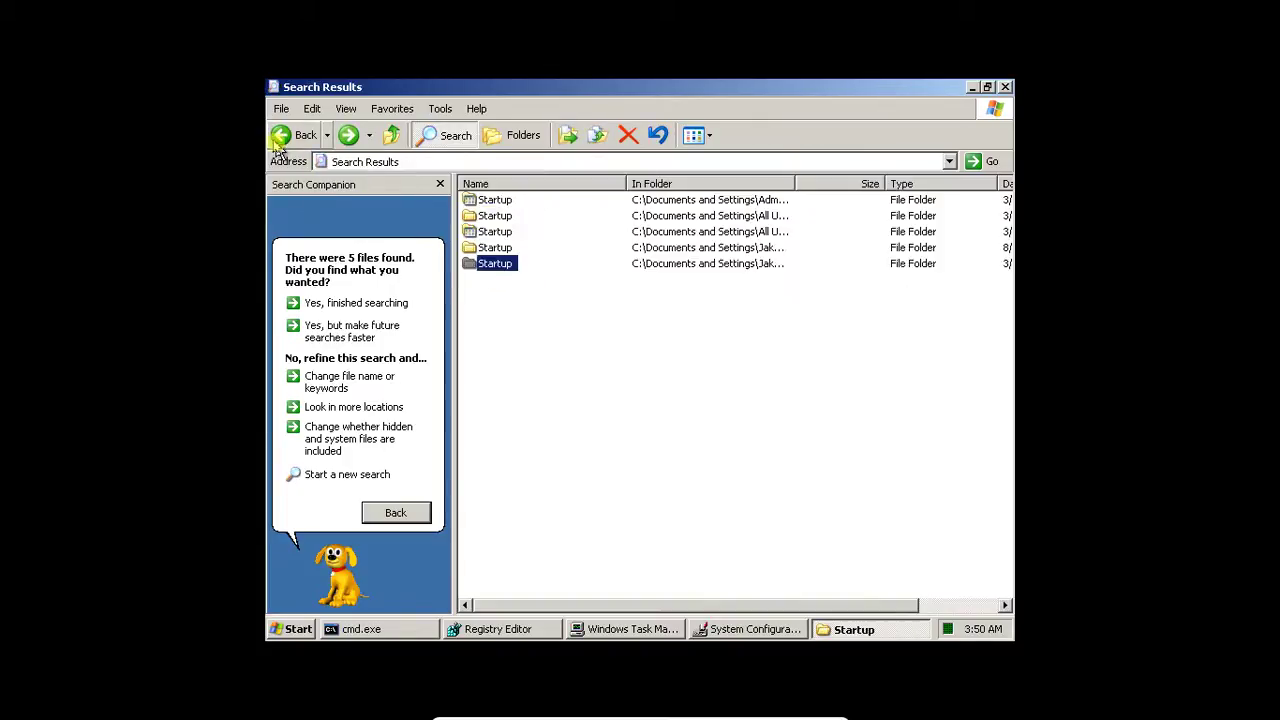
double_click(495, 247)
left_click_drag(510, 218, 490, 198)
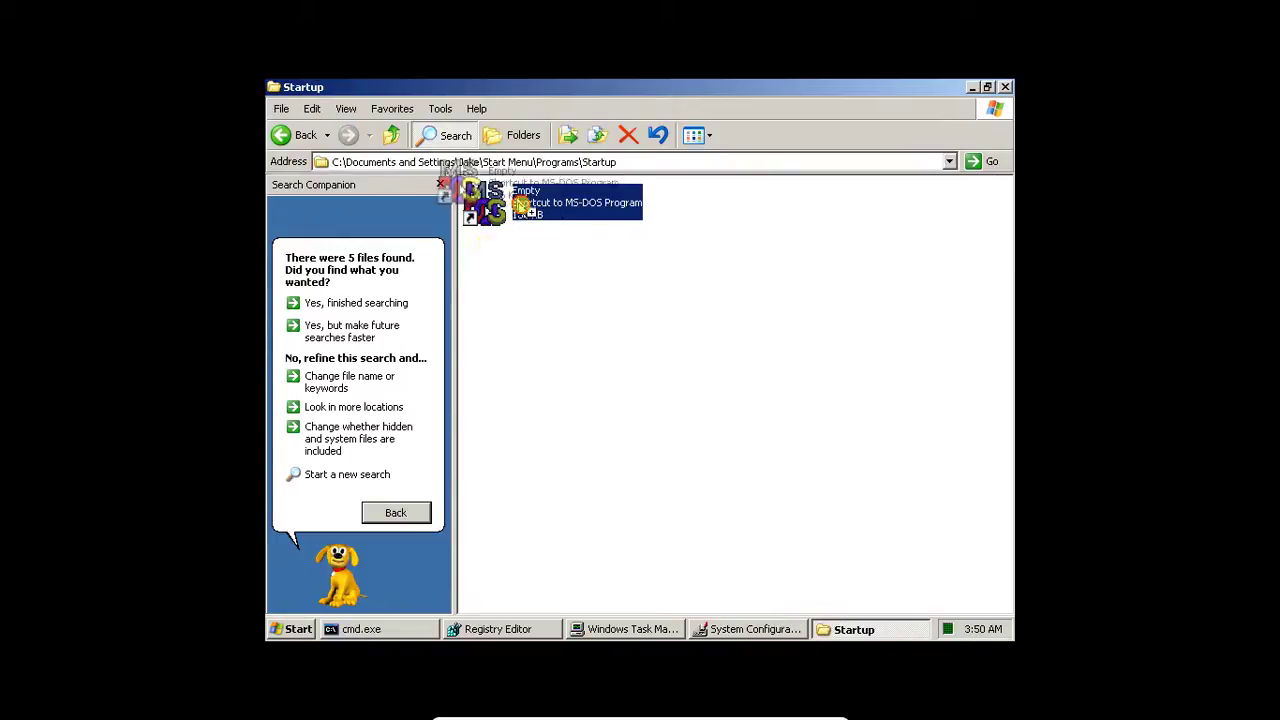
Close the Startup folder, Registry Editor, command prompt and System Configuration Utility windows.
left_click(1005, 87)
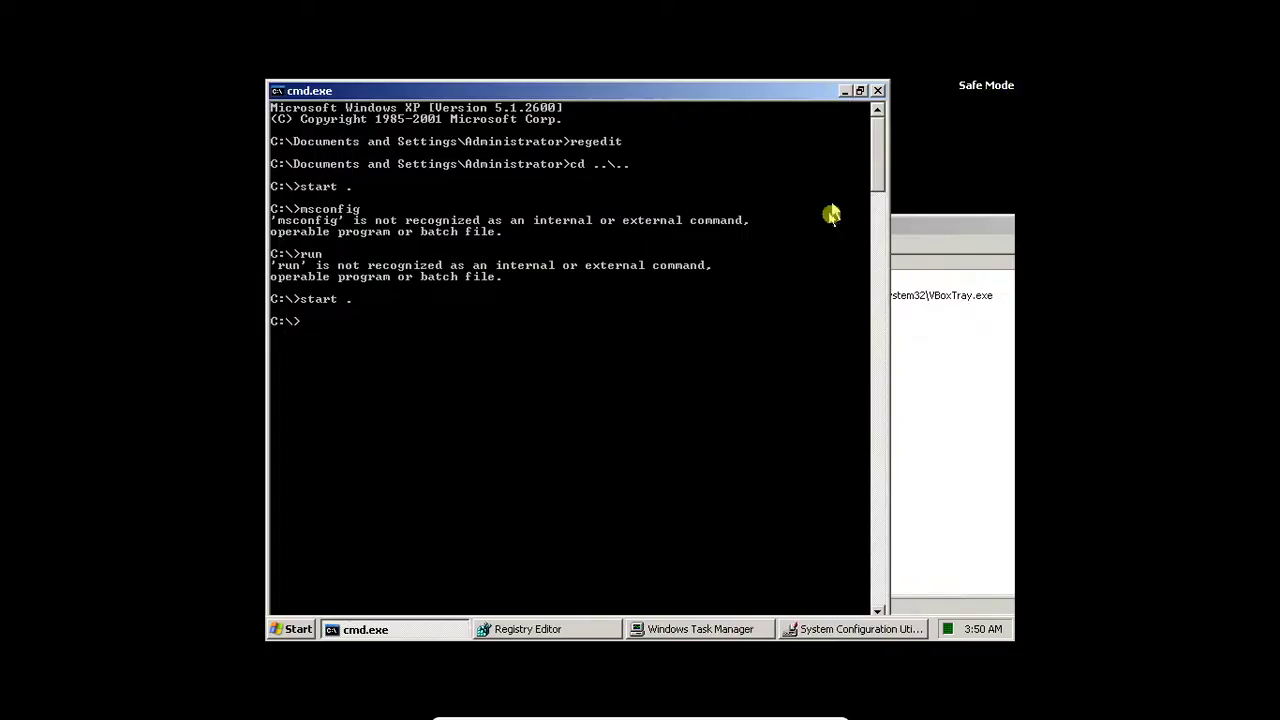
left_click(956, 265)
left_click(928, 243)
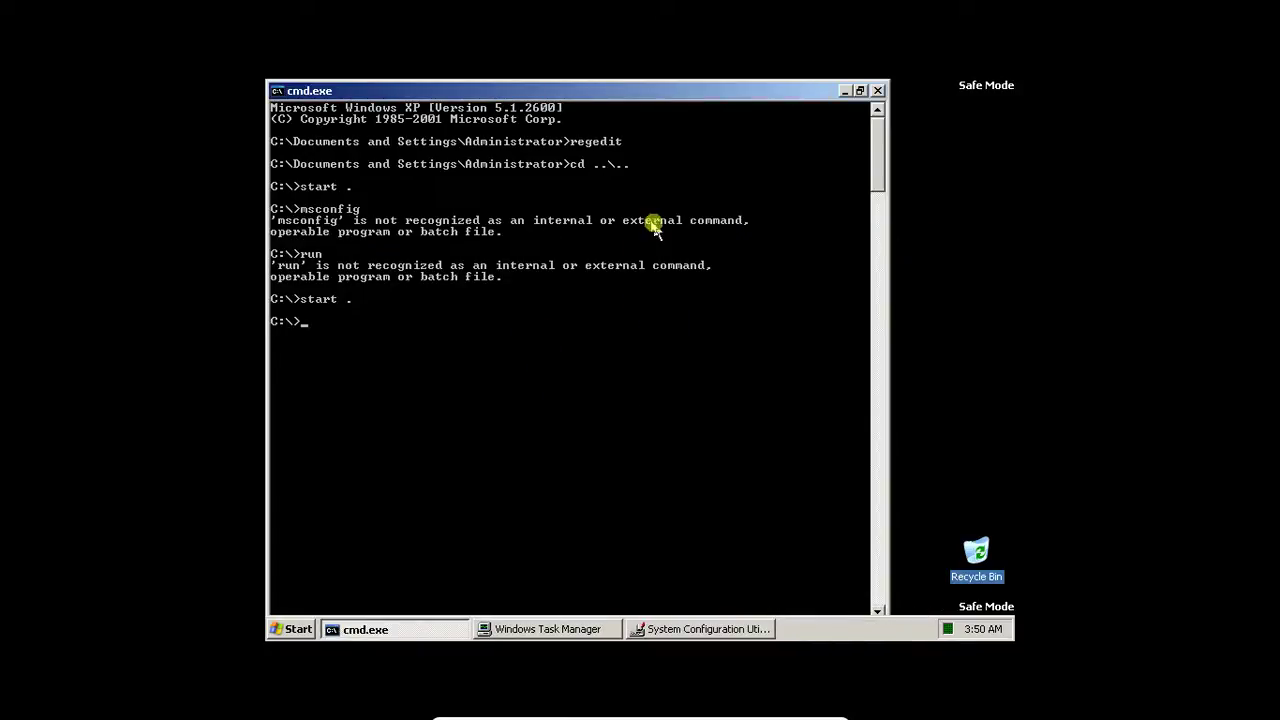
left_click(877, 90)
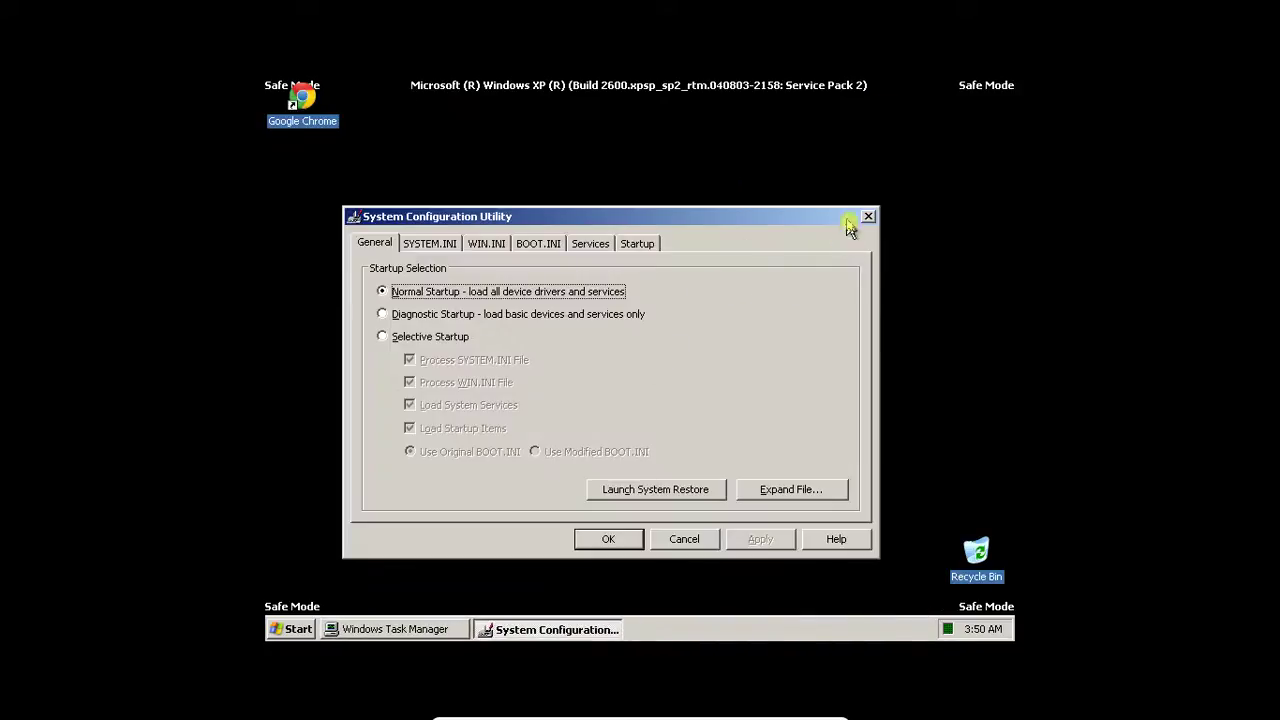
left_click(867, 217)
Run notepad, save the blank document as .exe in My Documents, and close it.
left_click(295, 630)
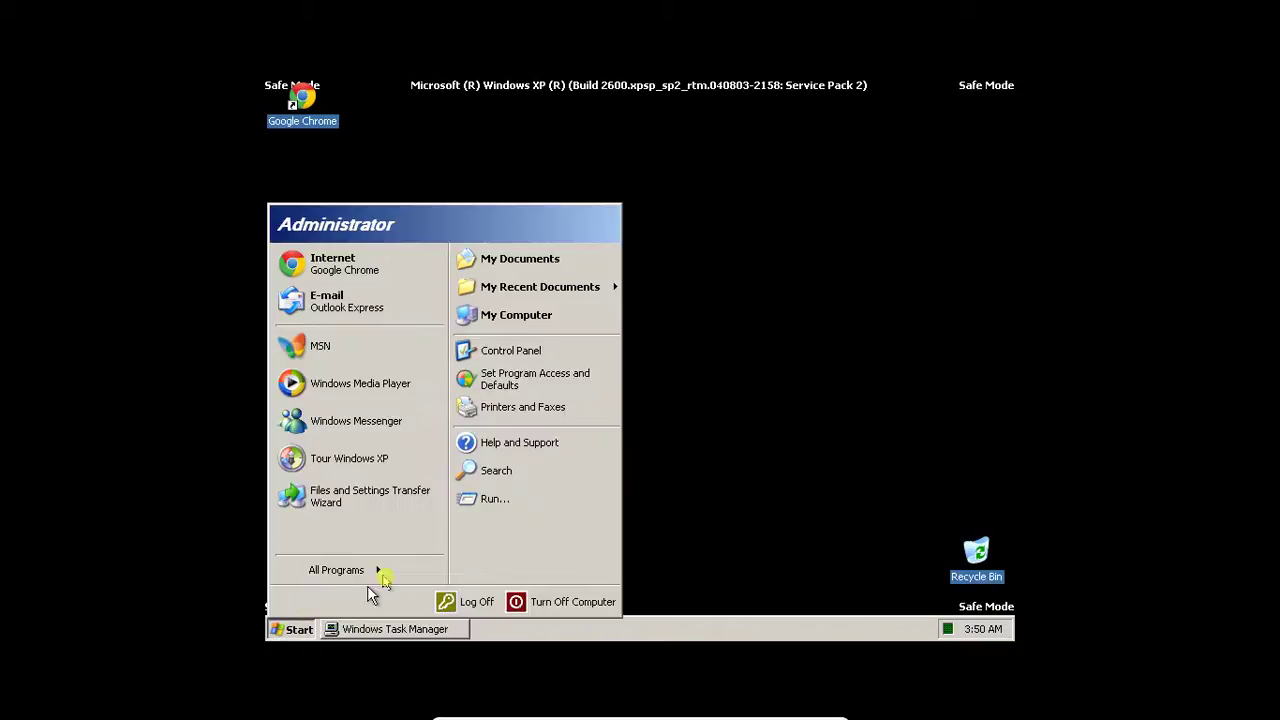
left_click(495, 500)
type("notepad")
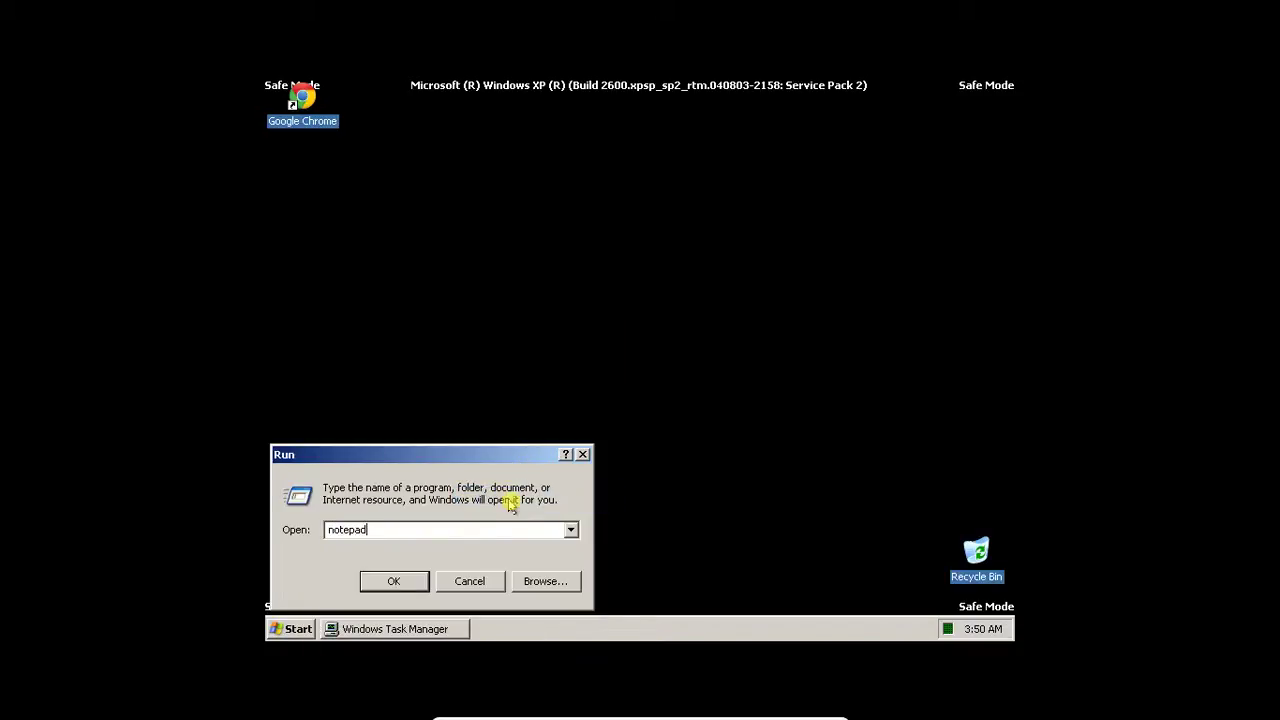
key("Return")
key("ctrl+s")
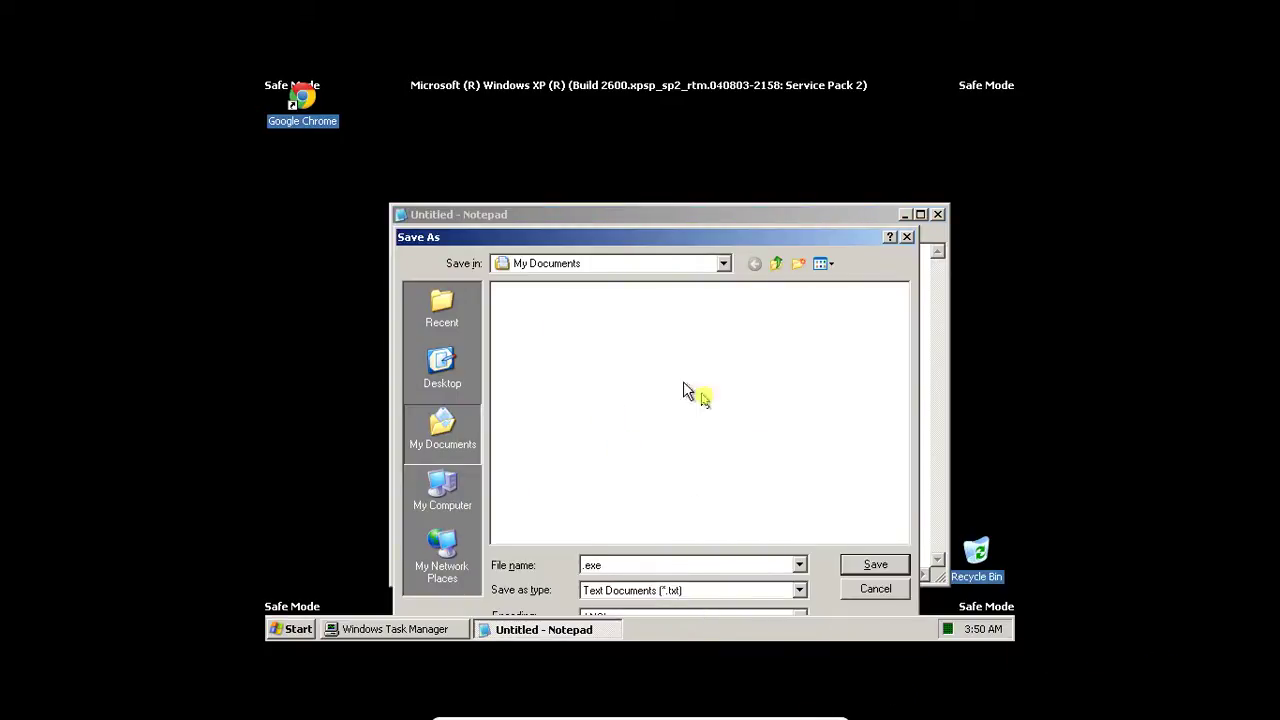
left_click(848, 566)
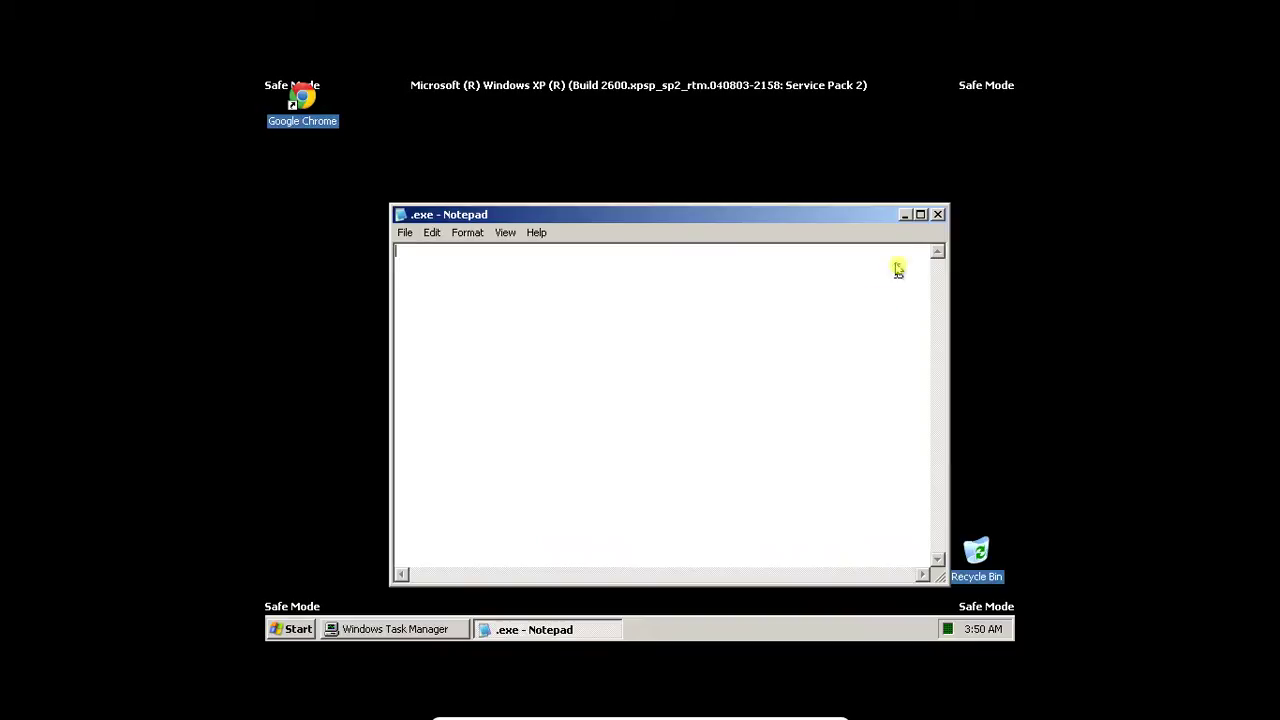
left_click(937, 214)
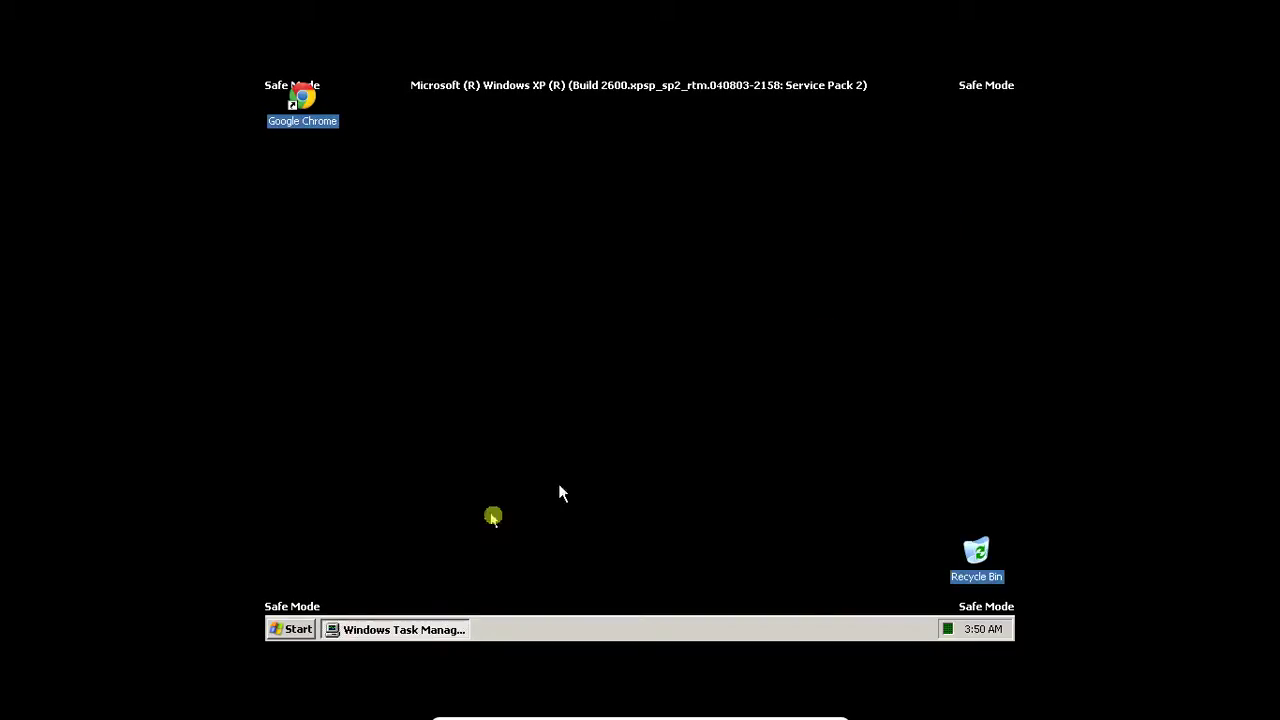
Restart the virtual machine to leave safe mode and load the normal Windows desktop.
left_click(294, 629)
left_click(508, 600)
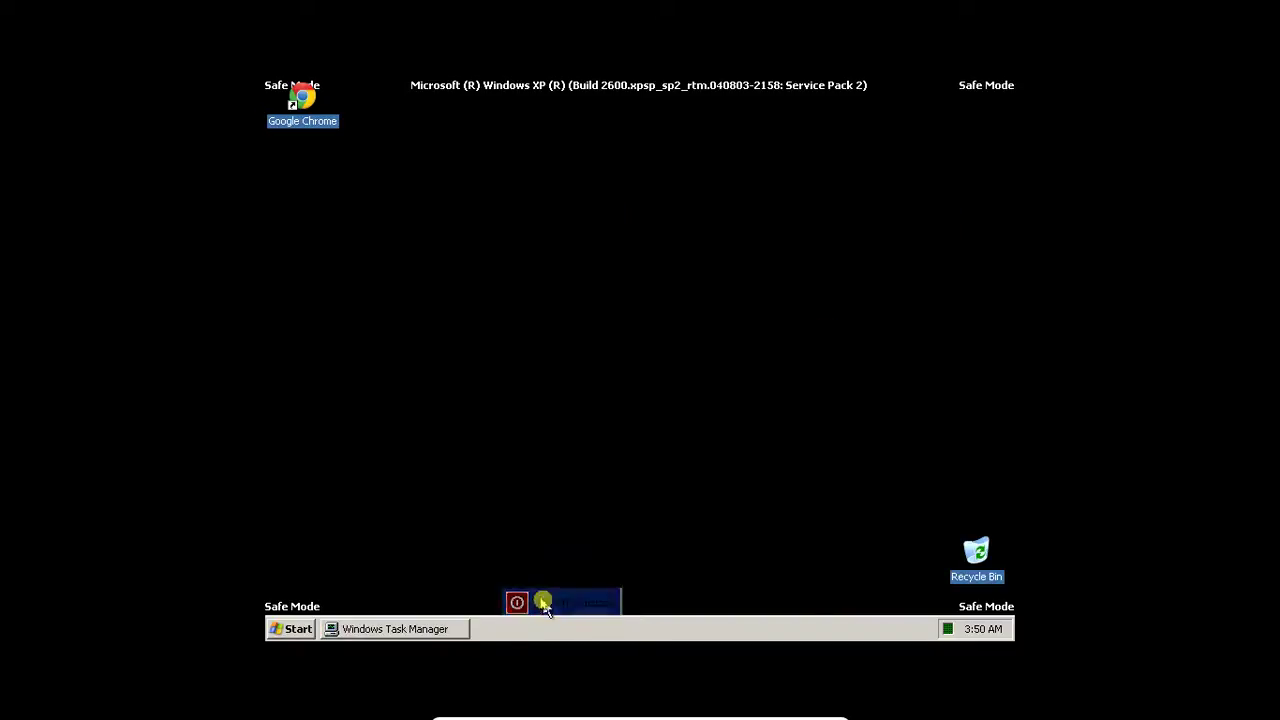
left_click(731, 305)
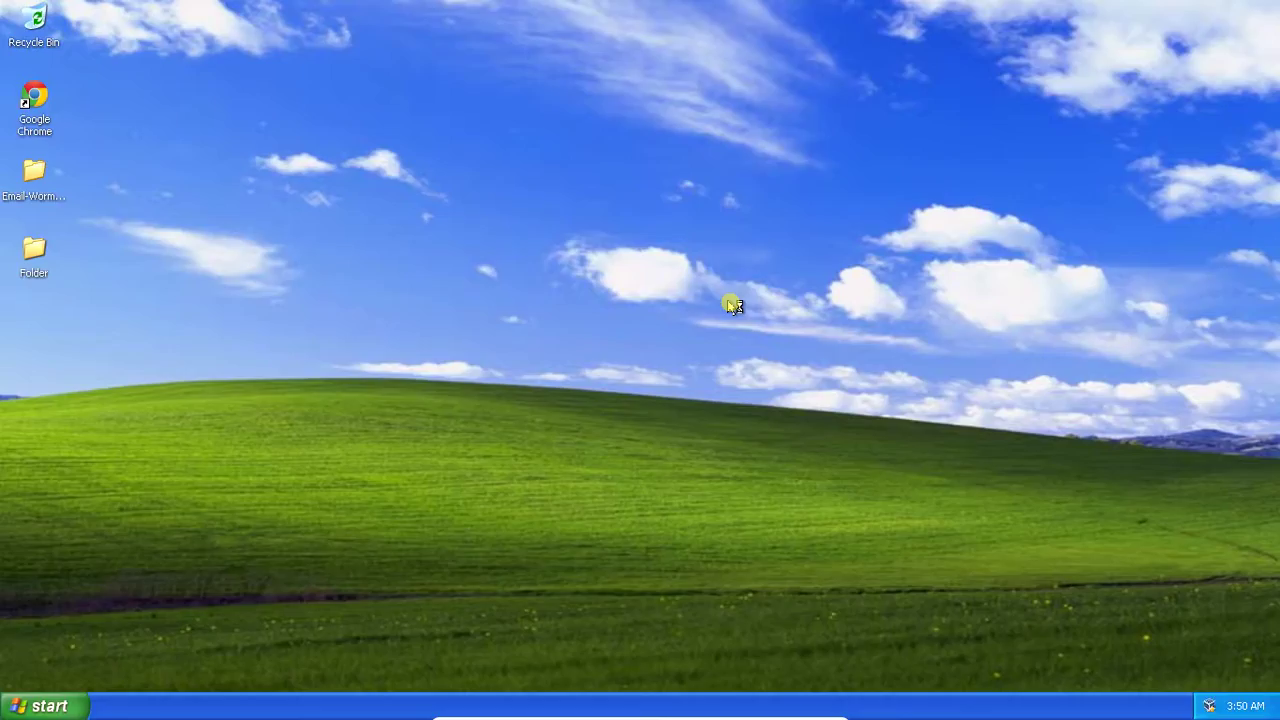
Open Notepad on the normal desktop and save an empty document as .exe in My Documents.
left_click(45, 707)
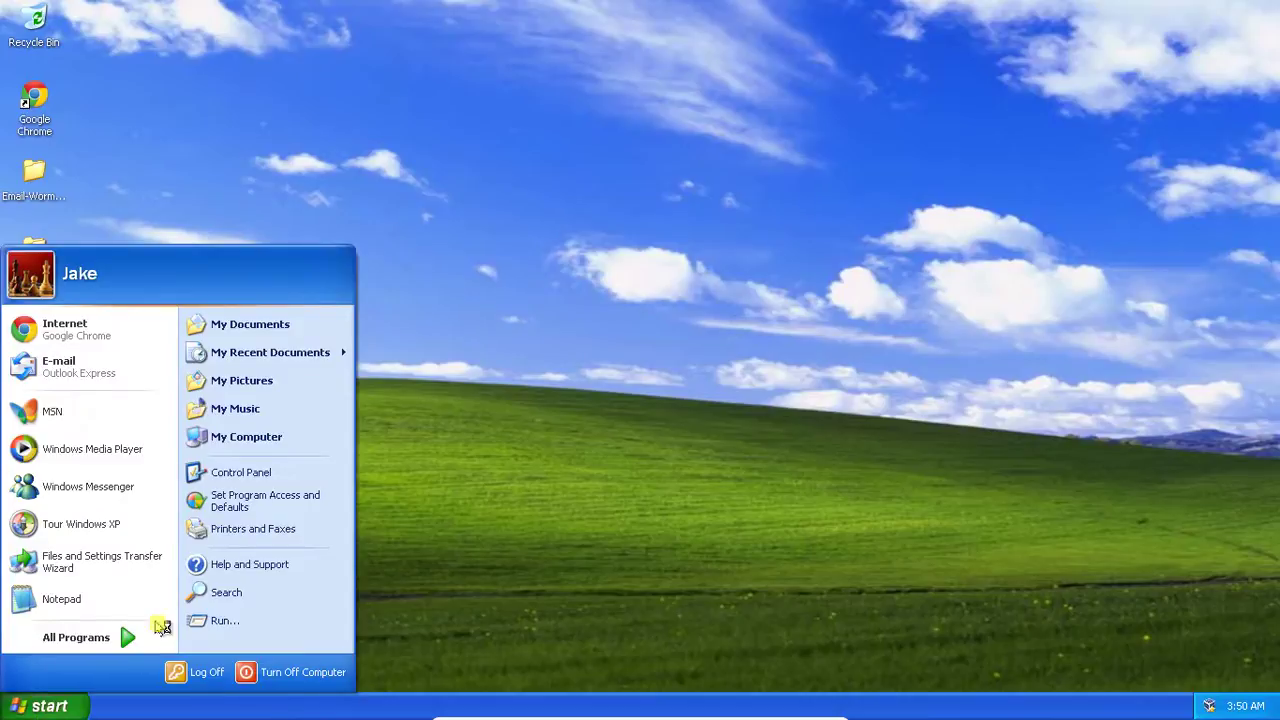
left_click(120, 599)
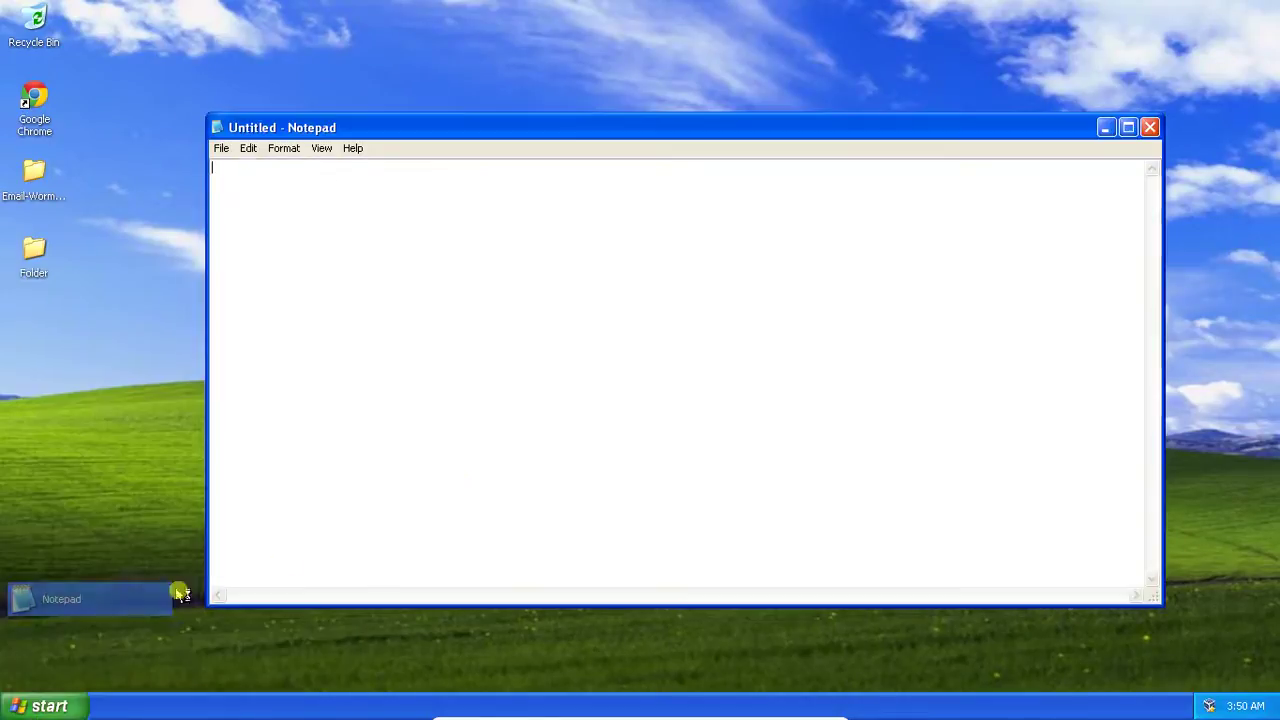
key("ctrl+s")
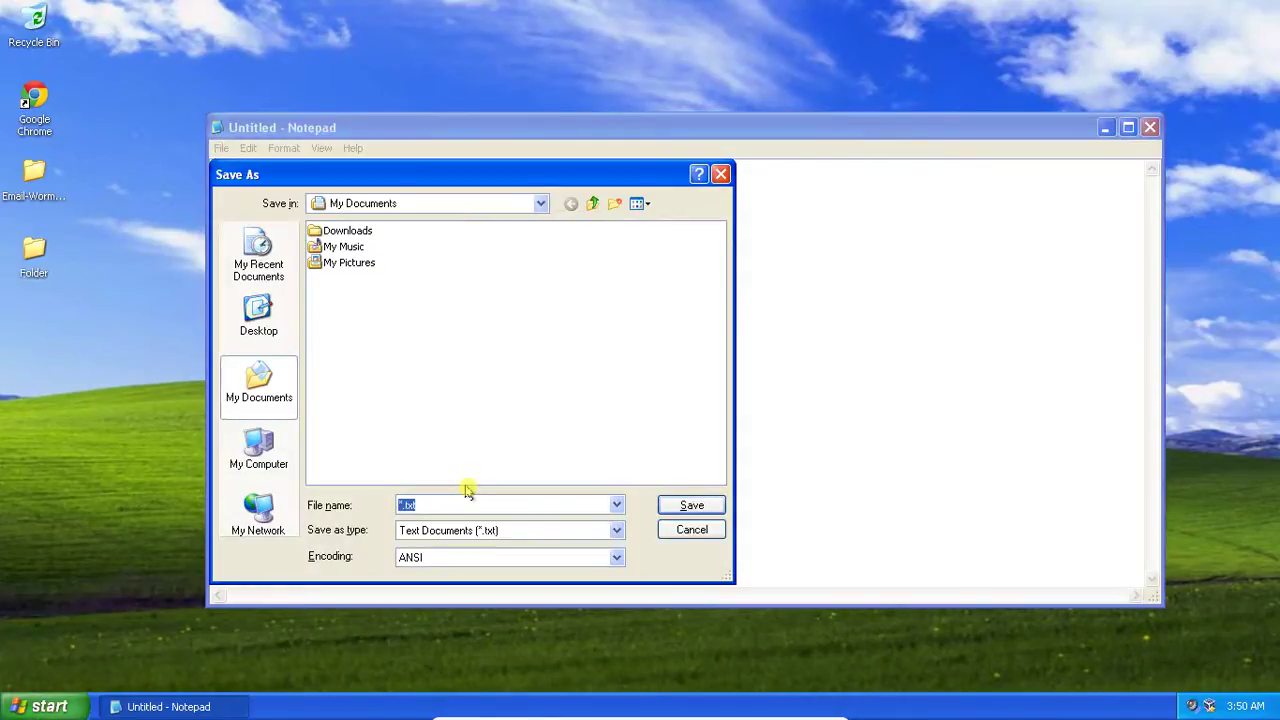
key("BackSpace")
type(".exe")
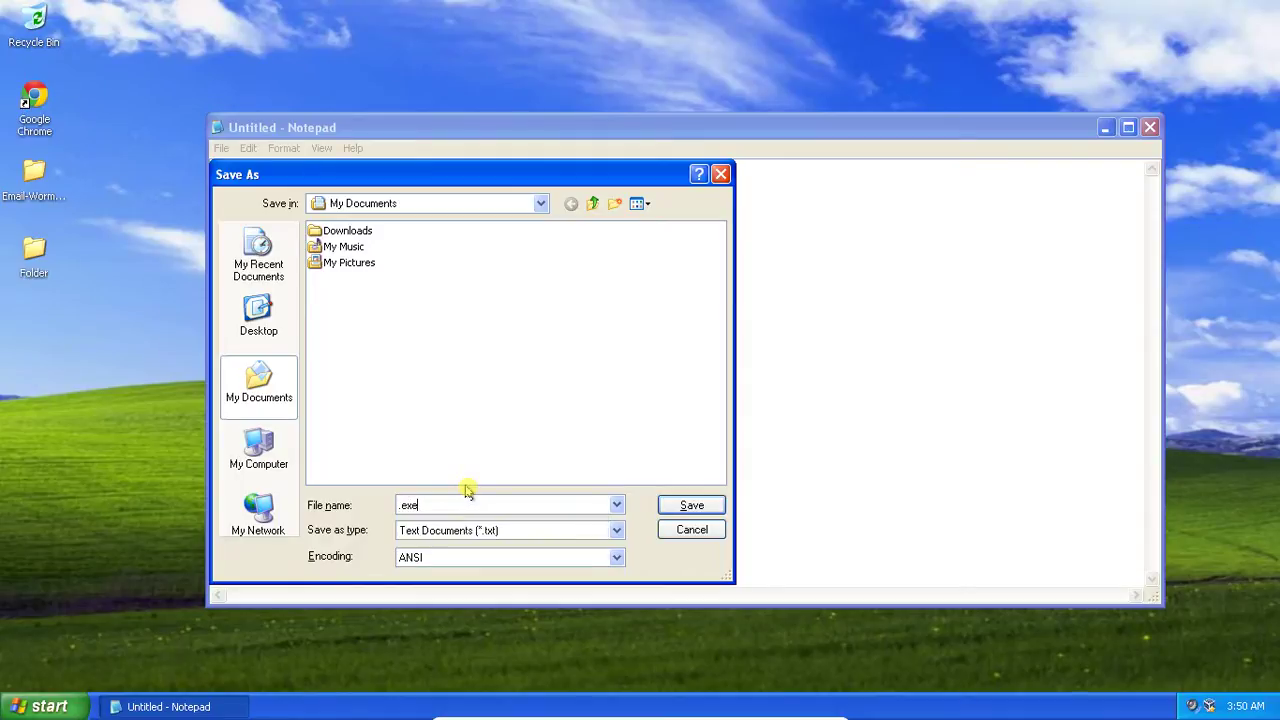
left_click(697, 505)
left_click(623, 408)
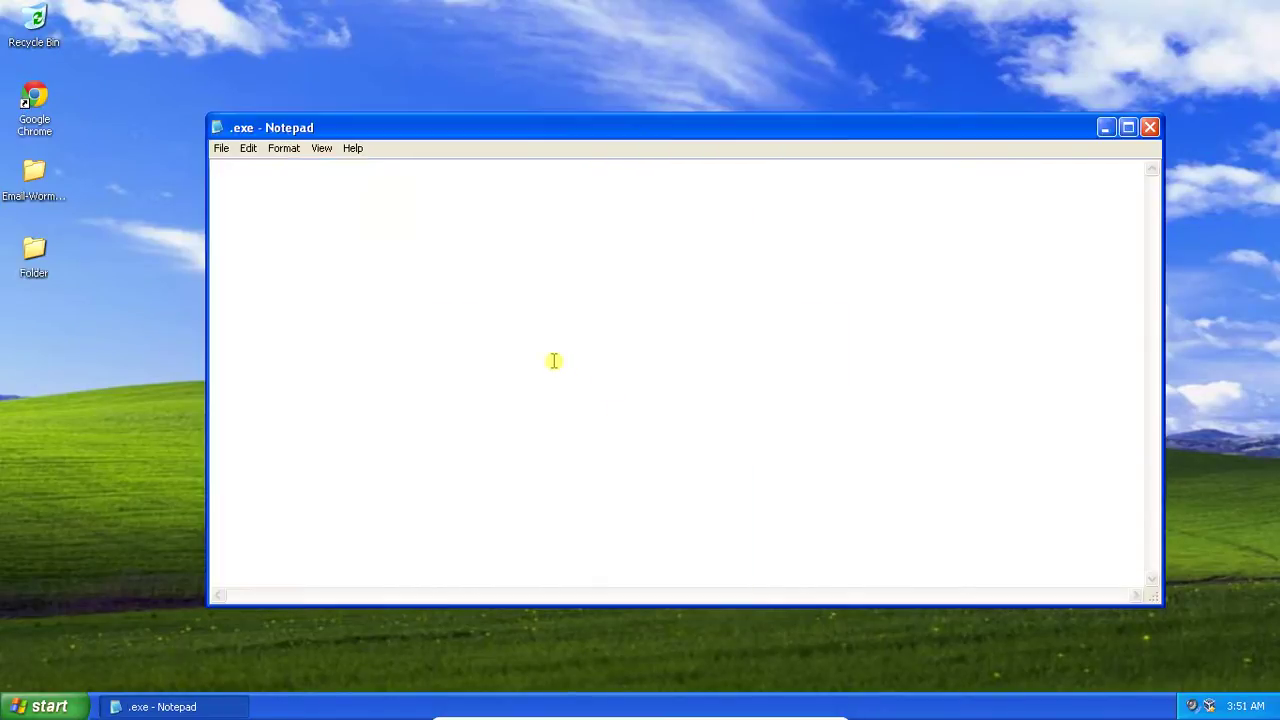